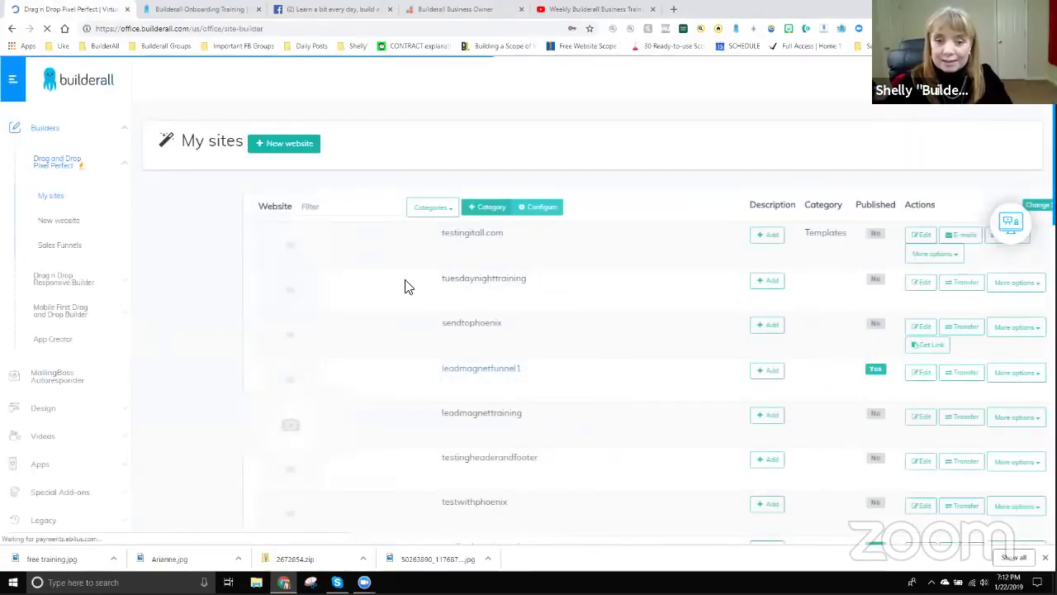
Filter the site list by 'play' and open the playground site in the HTML Editor.
left_click(253, 208)
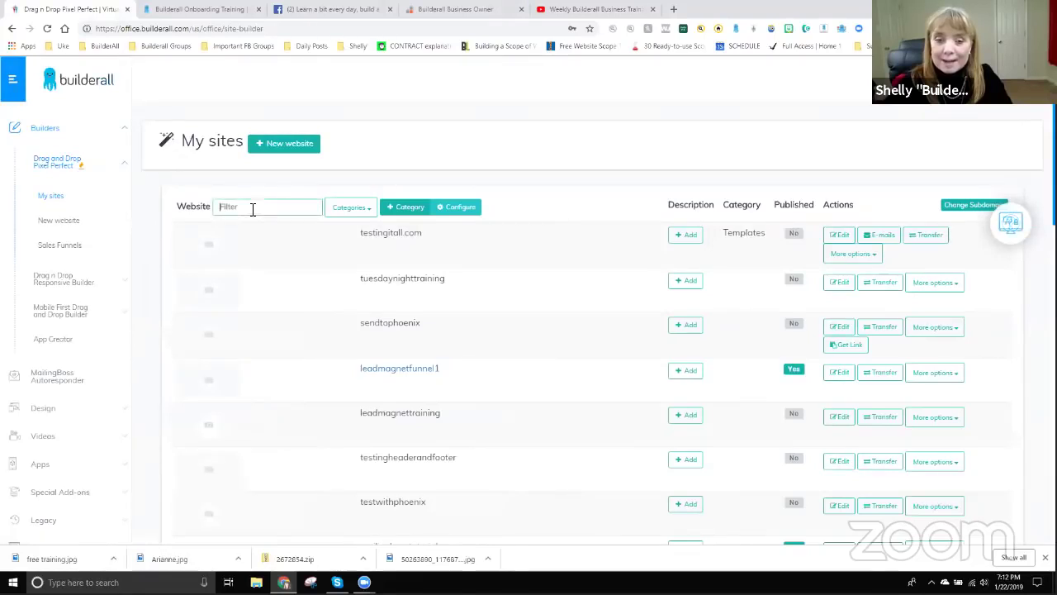
type("play")
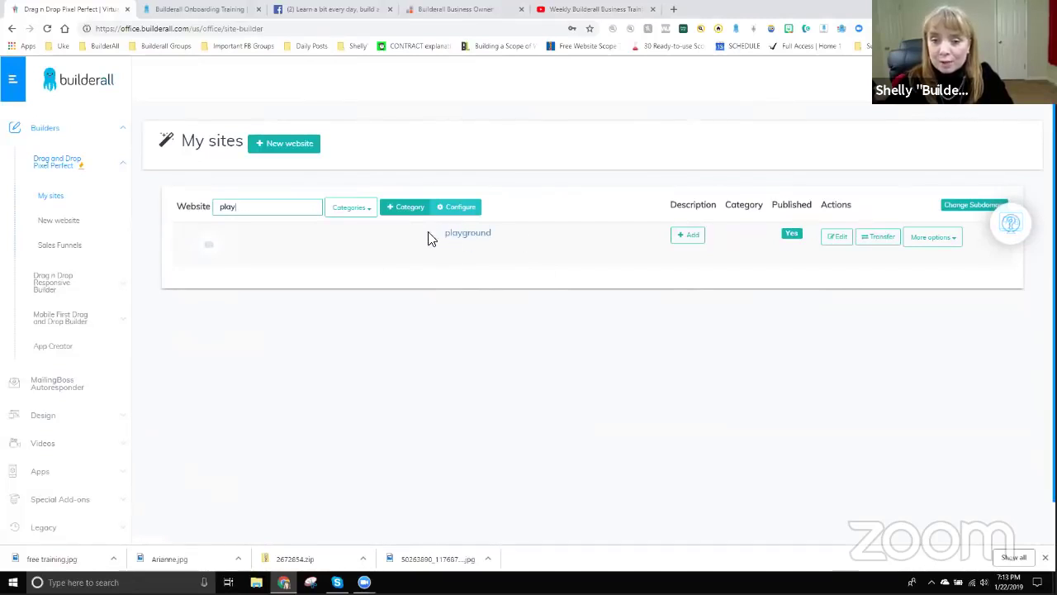
left_click(838, 239)
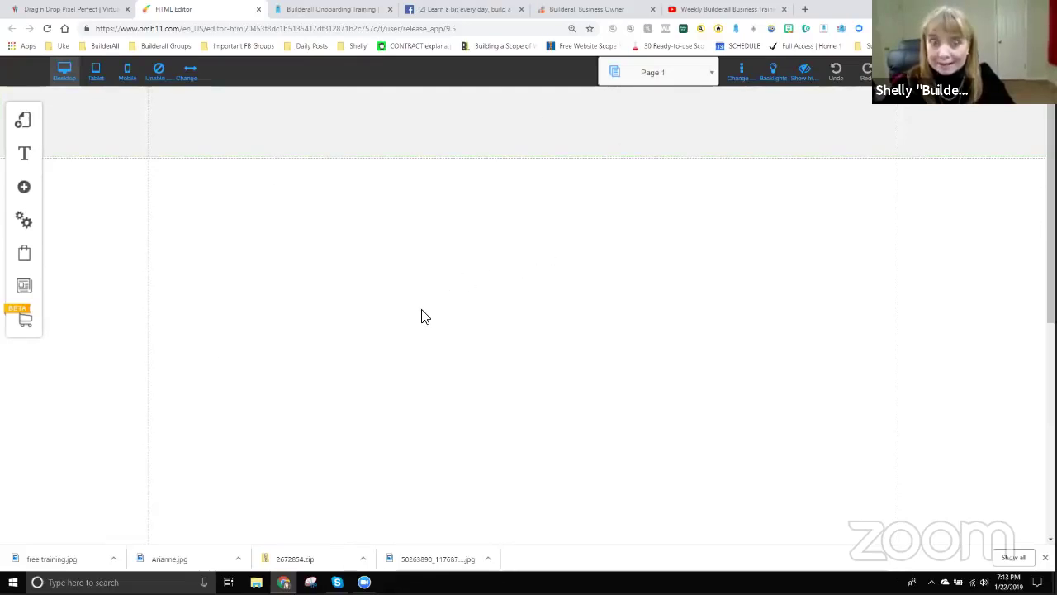
Return to the sites dashboard and launch the Social Proof app from Apps.
left_click(80, 11)
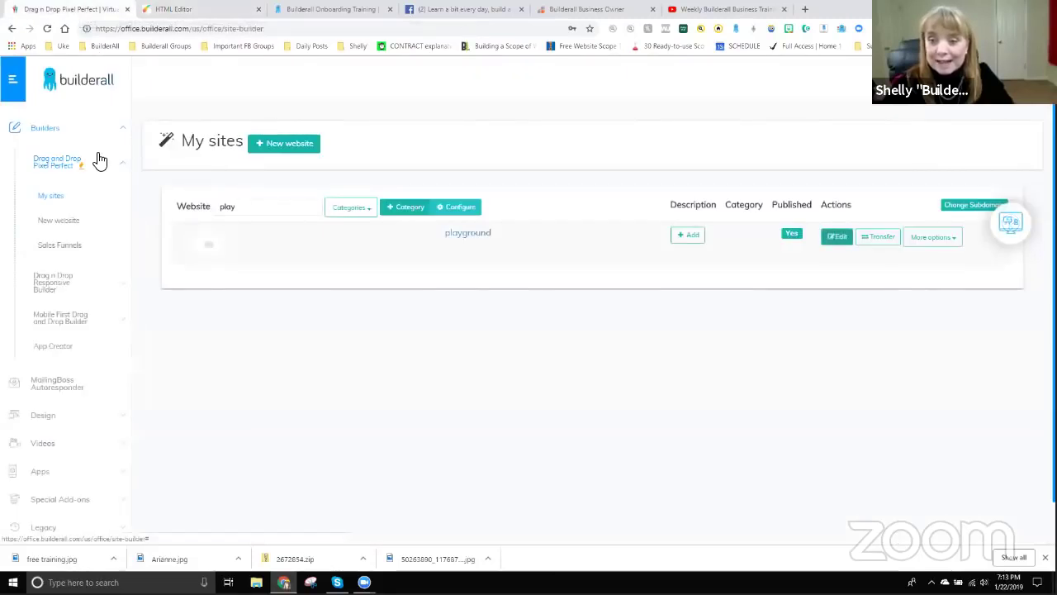
scroll(83, 349, "down", 3)
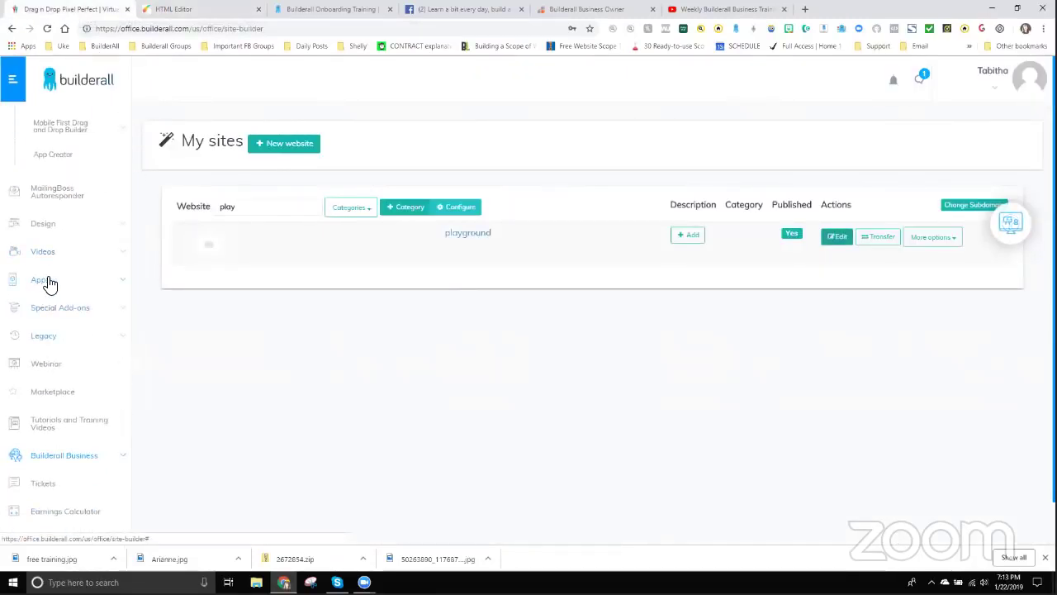
left_click(45, 281)
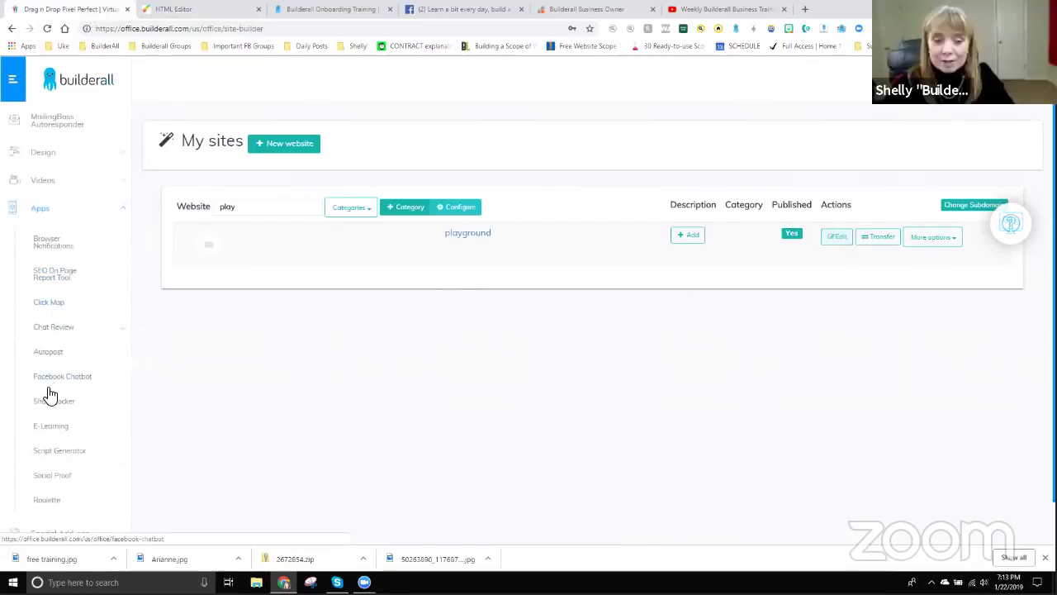
left_click(52, 477)
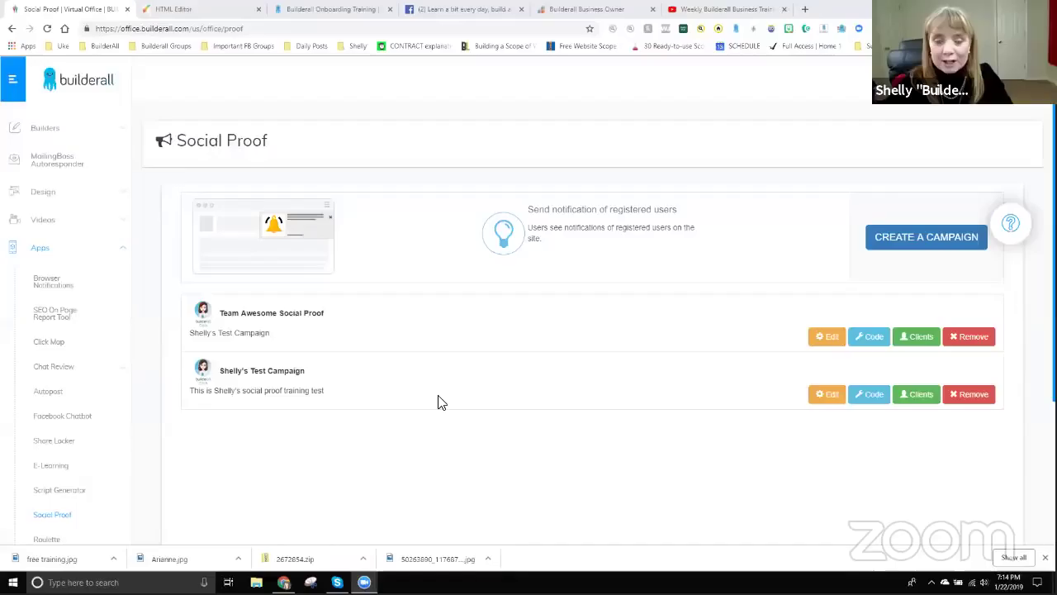
Create a new Social Proof campaign and name it for the Tuesday Night Training.
left_click_drag(177, 138, 275, 139)
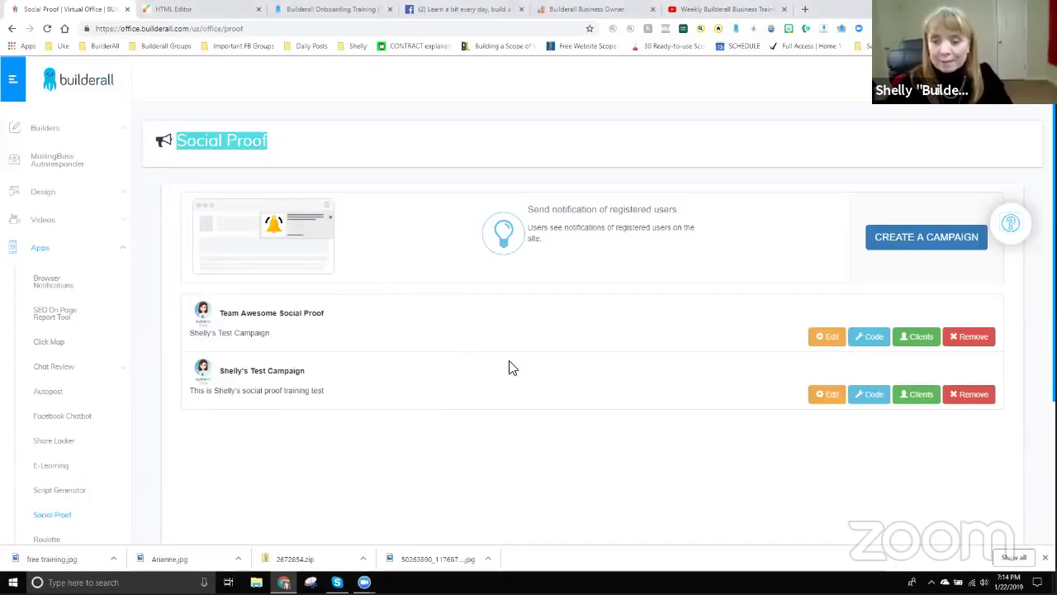
scroll(272, 231, "down", 1)
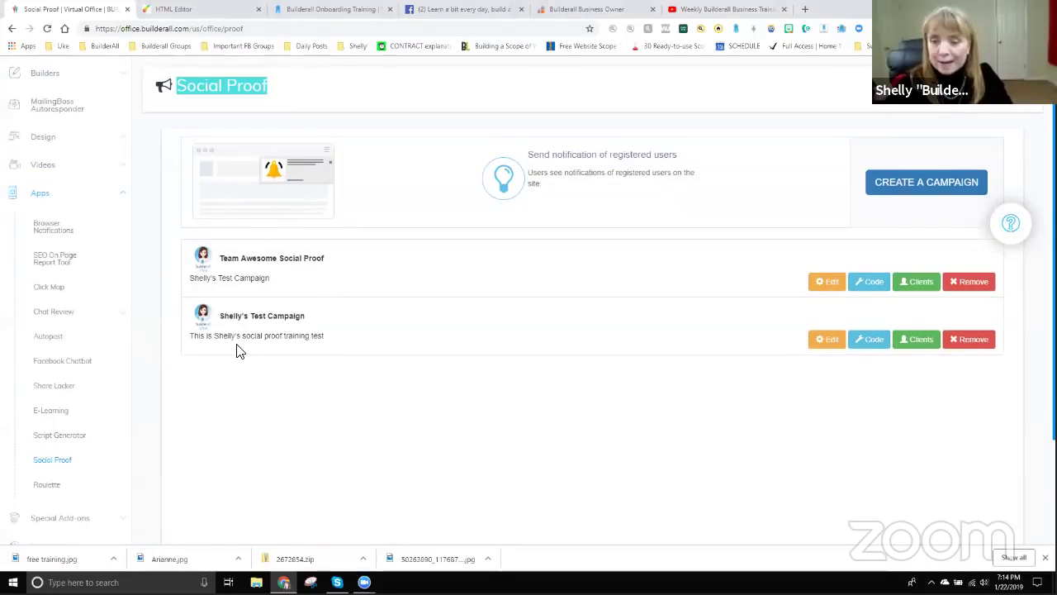
left_click(915, 187)
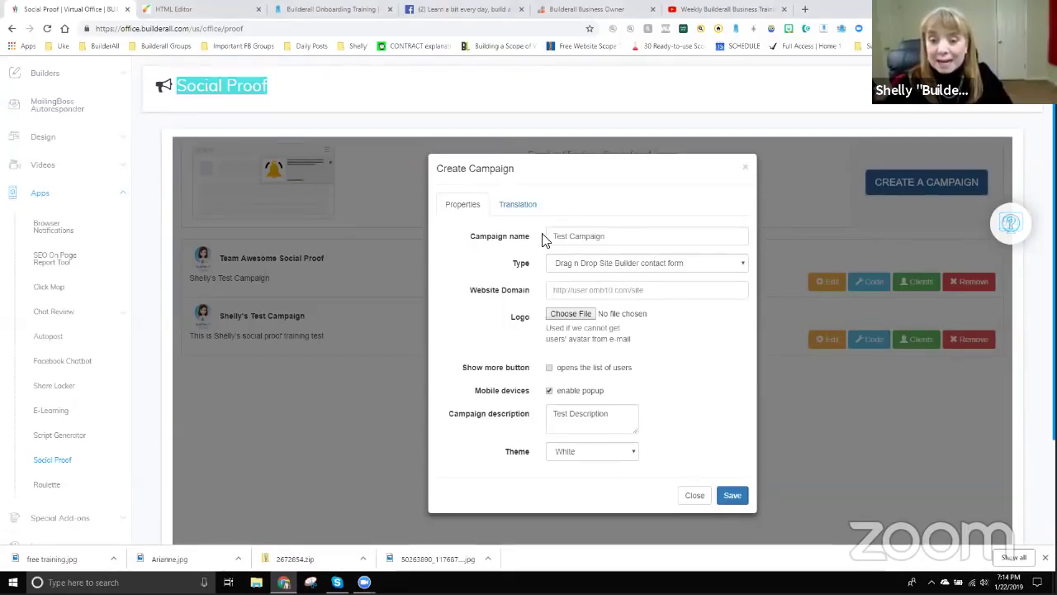
left_click_drag(628, 235, 552, 236)
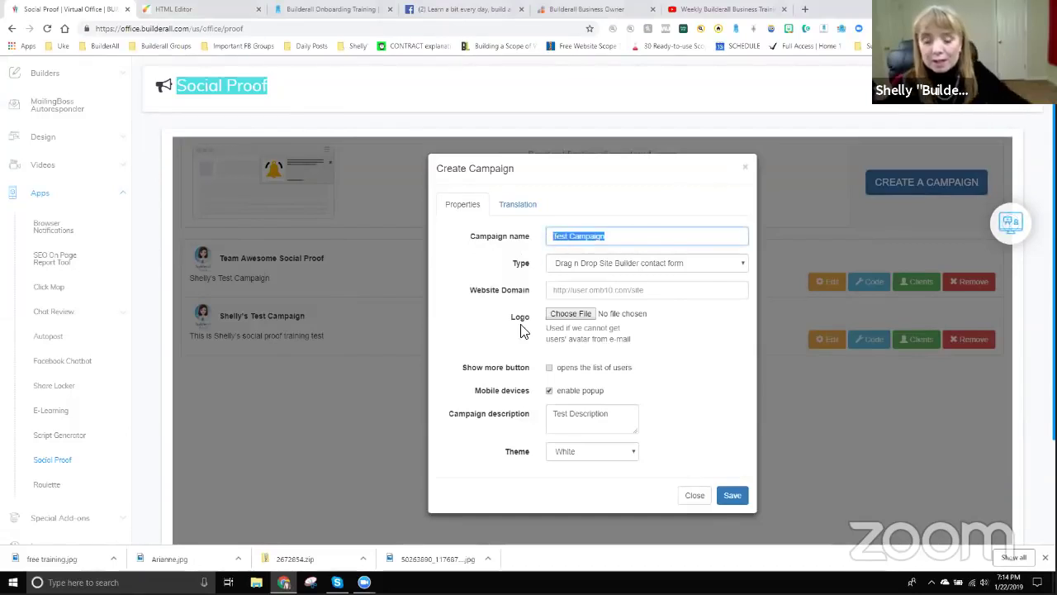
type("Shelly's Tuesday Nigh")
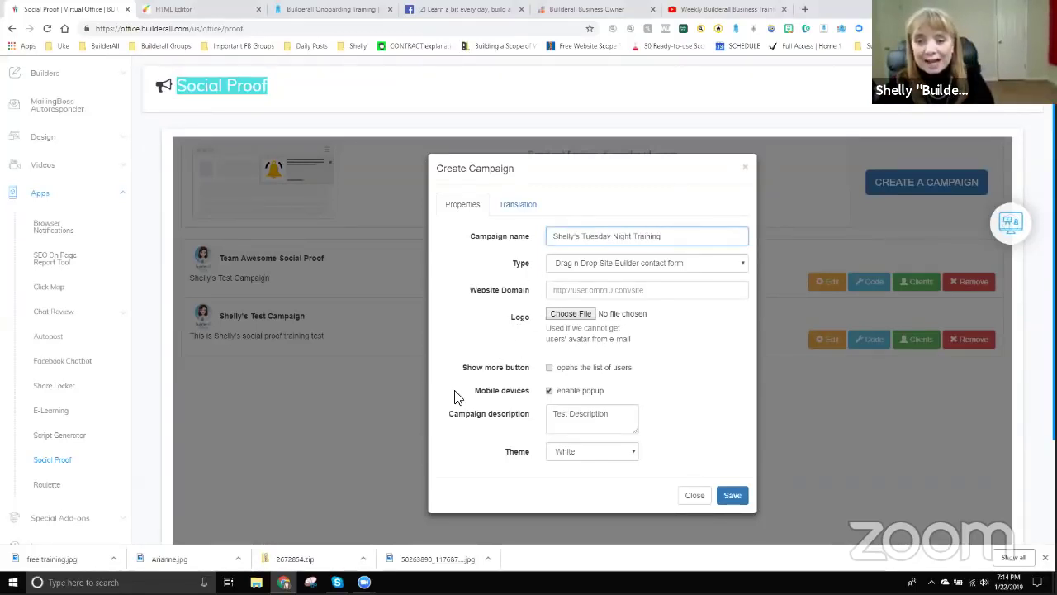
Keep the campaign type as Drag n Drop Site Builder contact form.
left_click(645, 264)
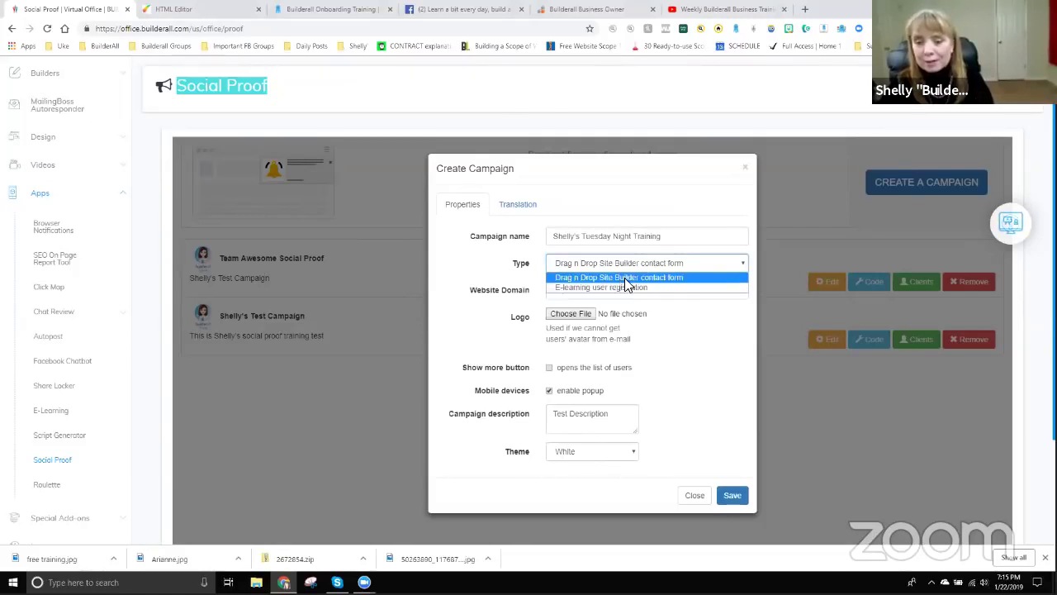
left_click(628, 277)
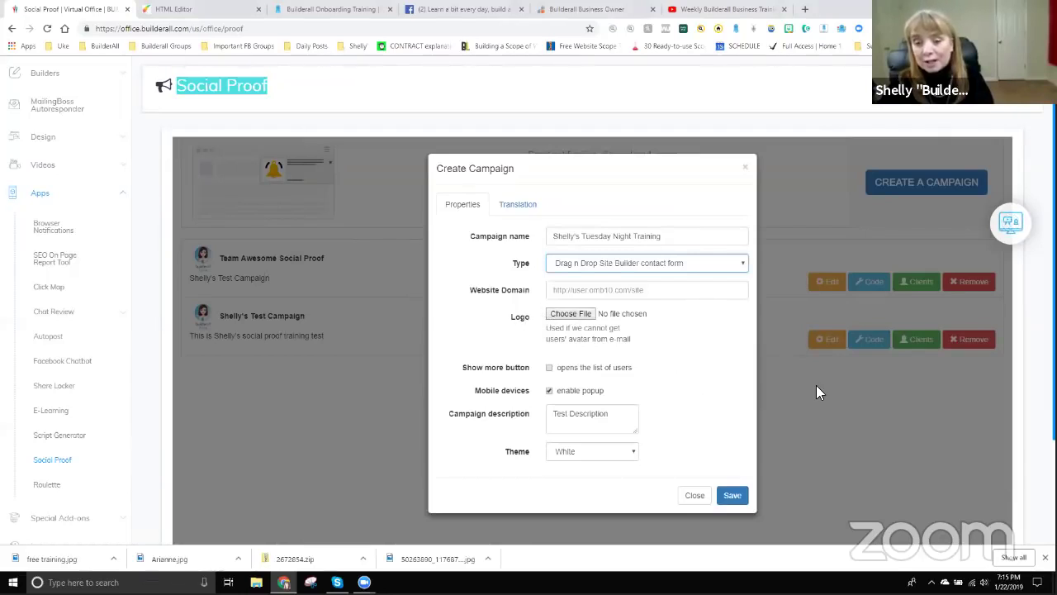
scroll(816, 385, "down", 2)
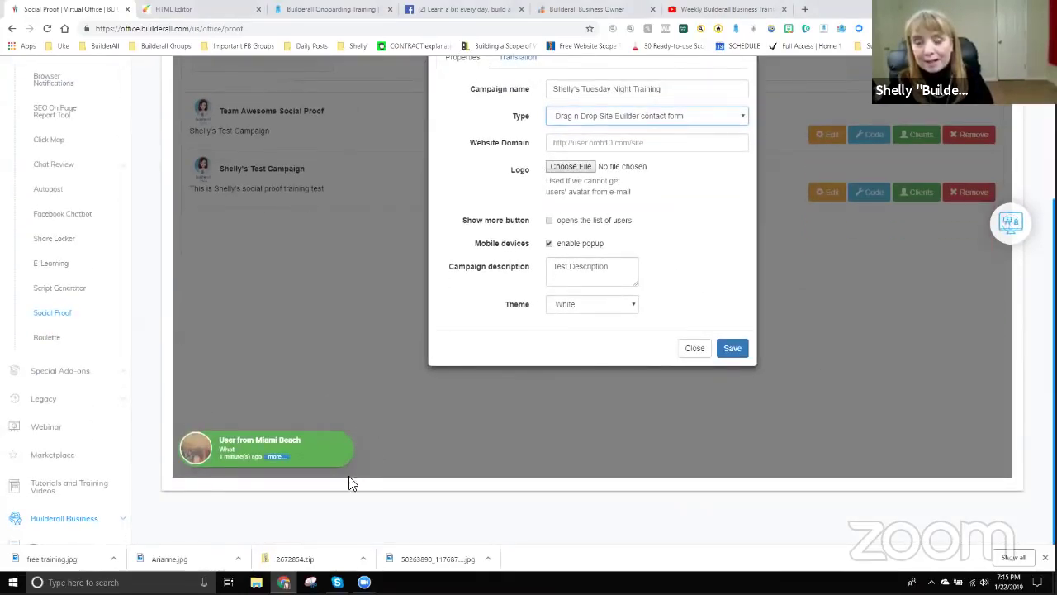
scroll(560, 232, "up", 1)
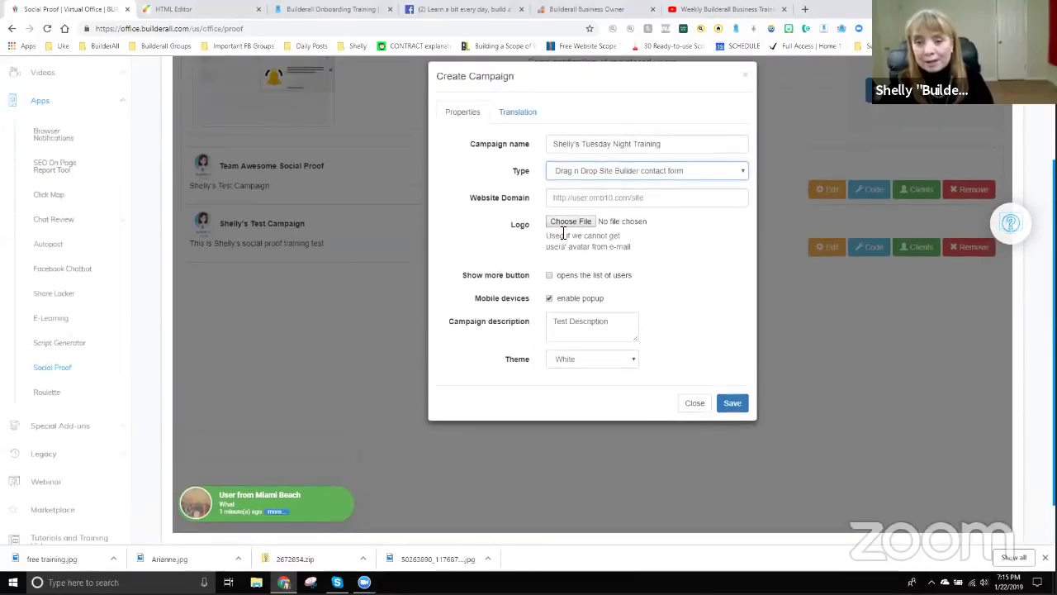
Attach the Builderall Diva image as the campaign logo.
left_click(574, 220)
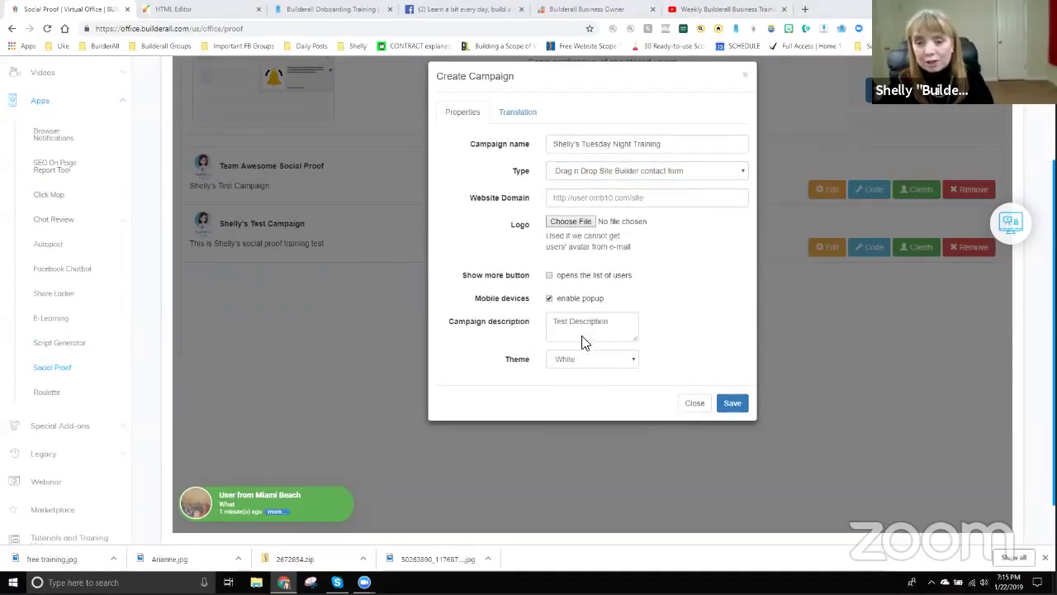
scroll(528, 380, "down", 1)
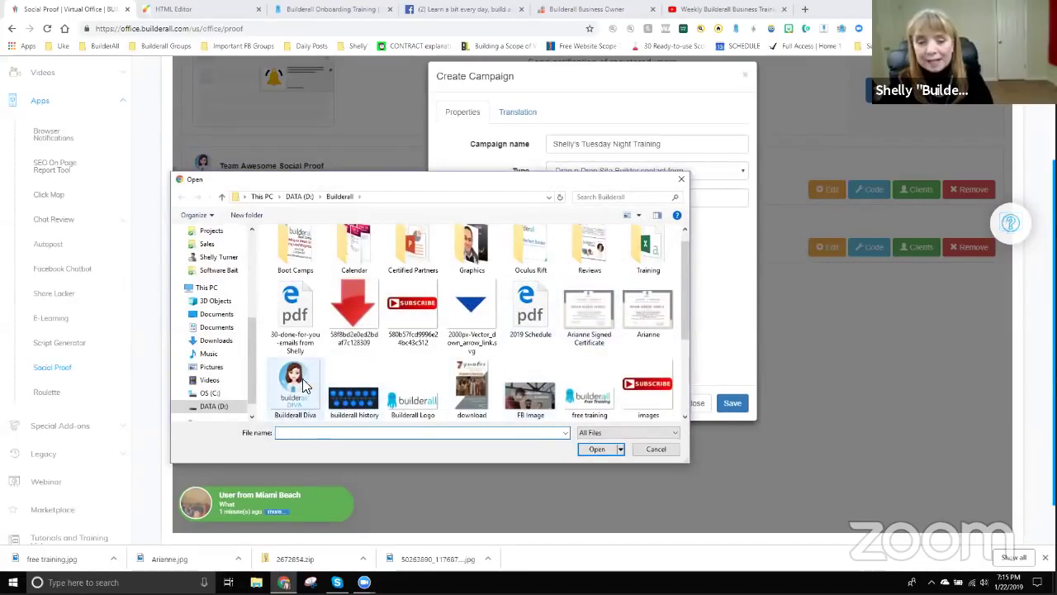
left_click(306, 372)
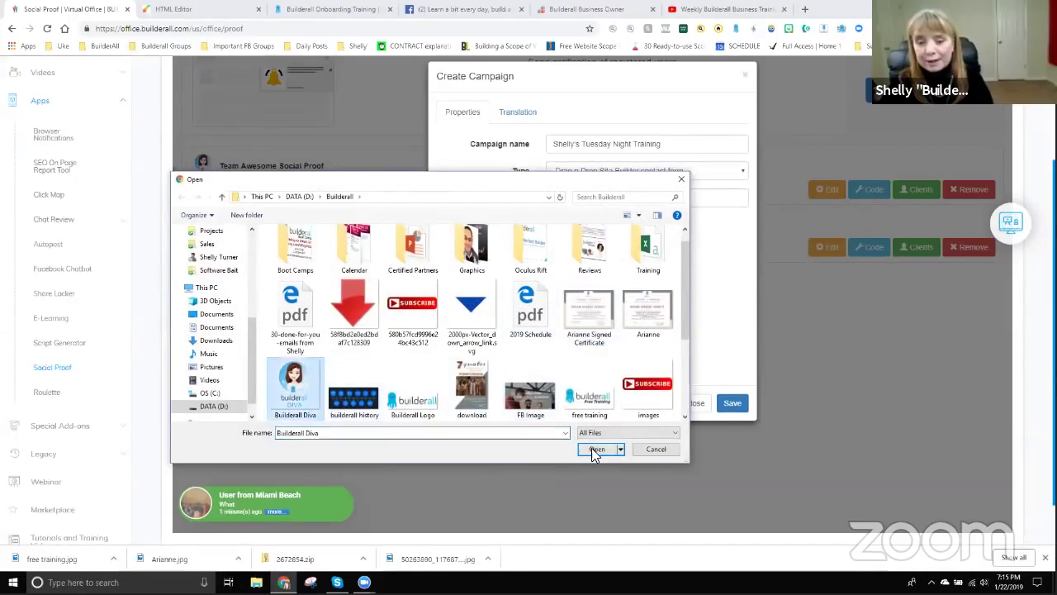
left_click(655, 449)
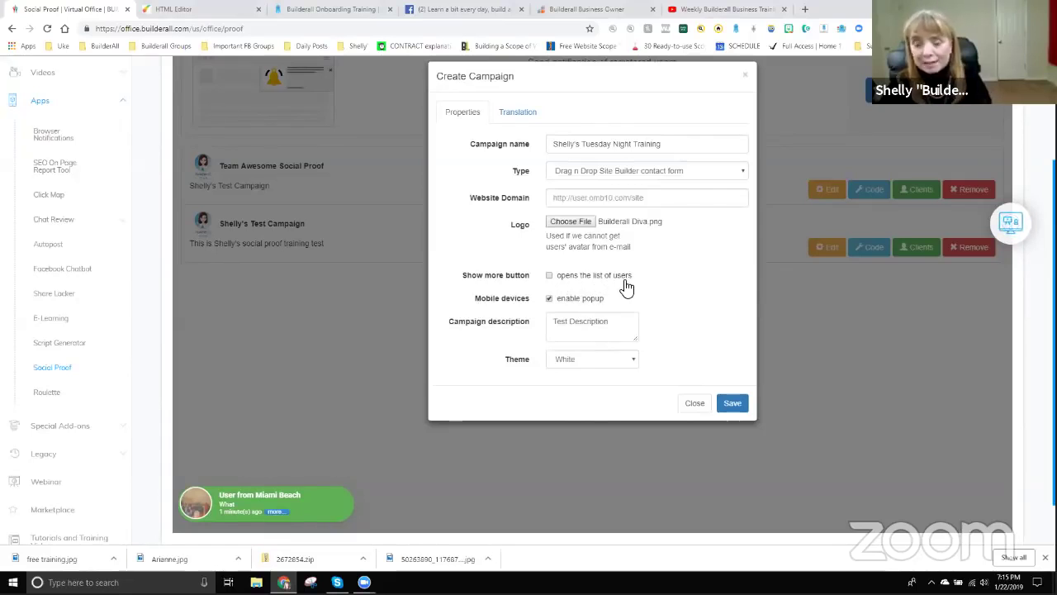
Enable the mobile popup and set the description to 'This social proof popup is super cool'.
left_click(549, 276)
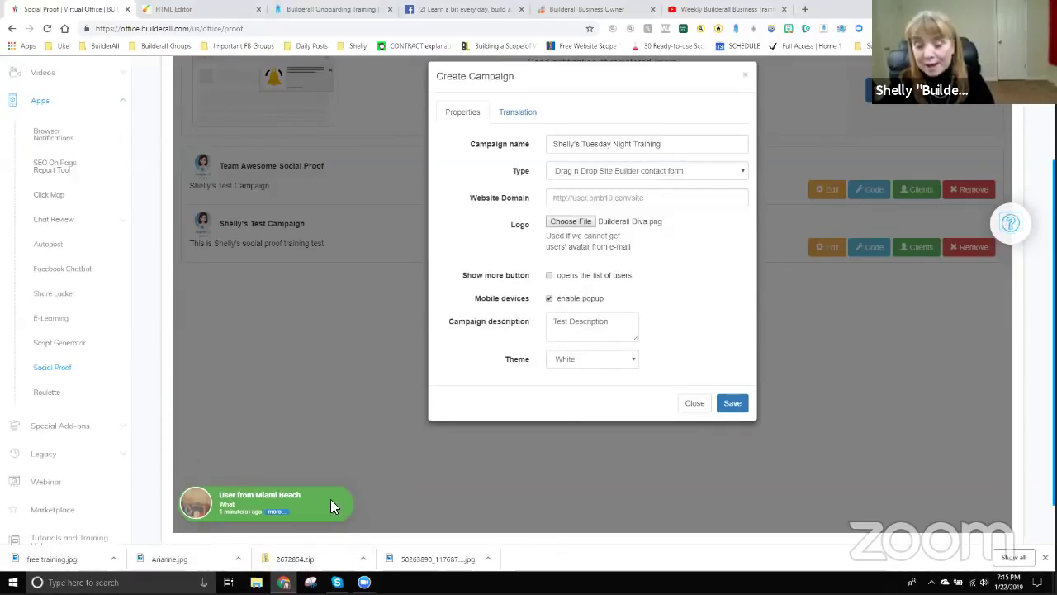
left_click(549, 298)
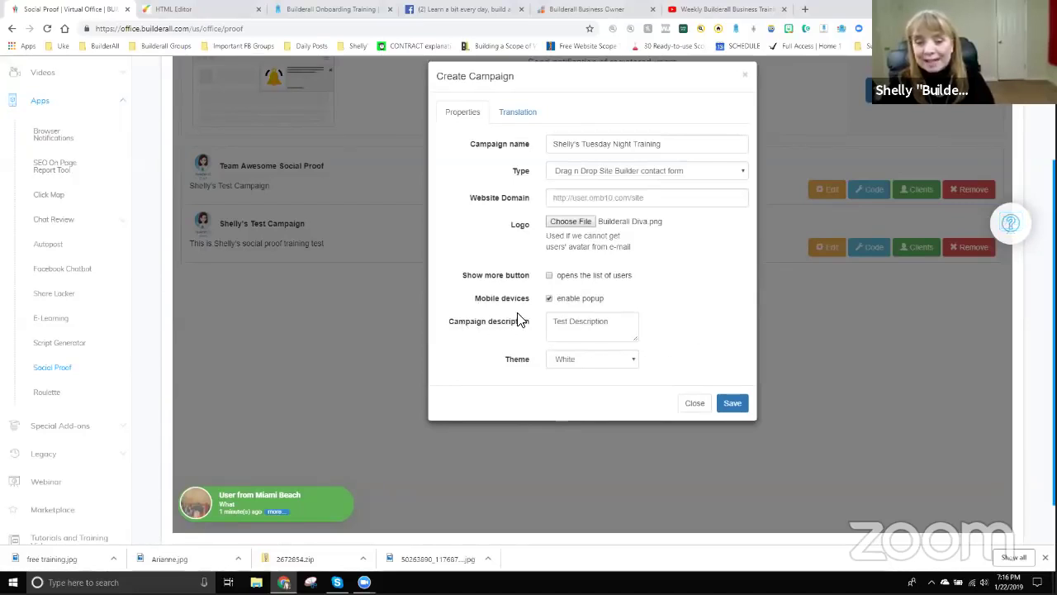
left_click_drag(555, 323, 633, 325)
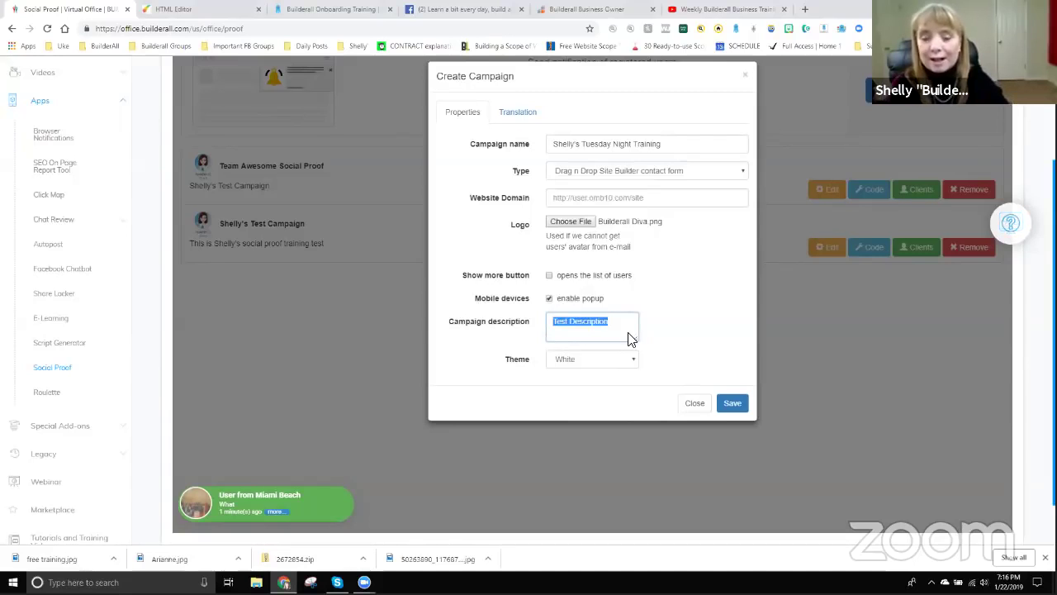
type("This social proof")
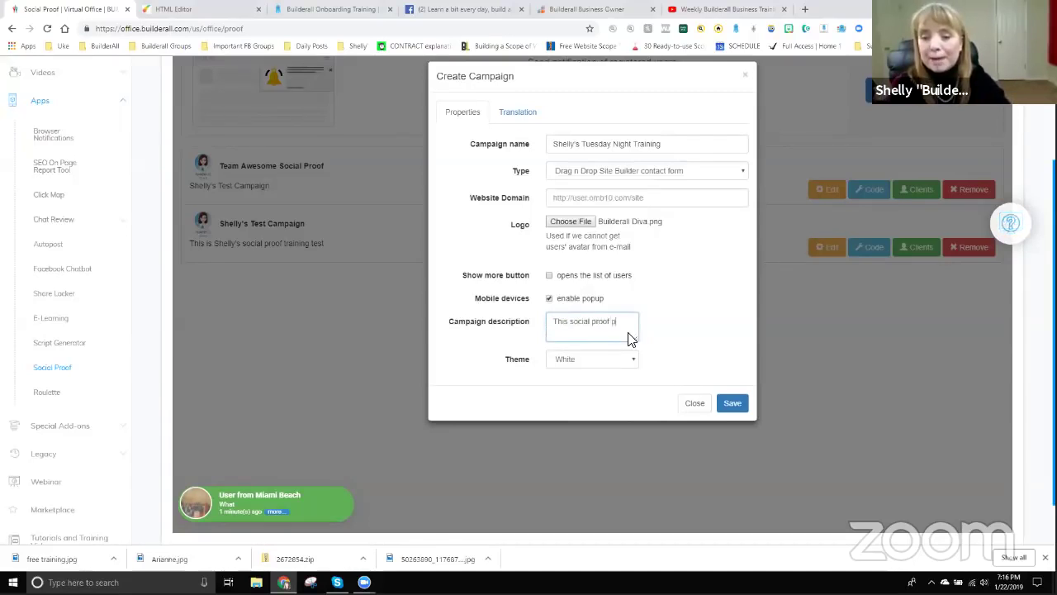
type("popup is super cool")
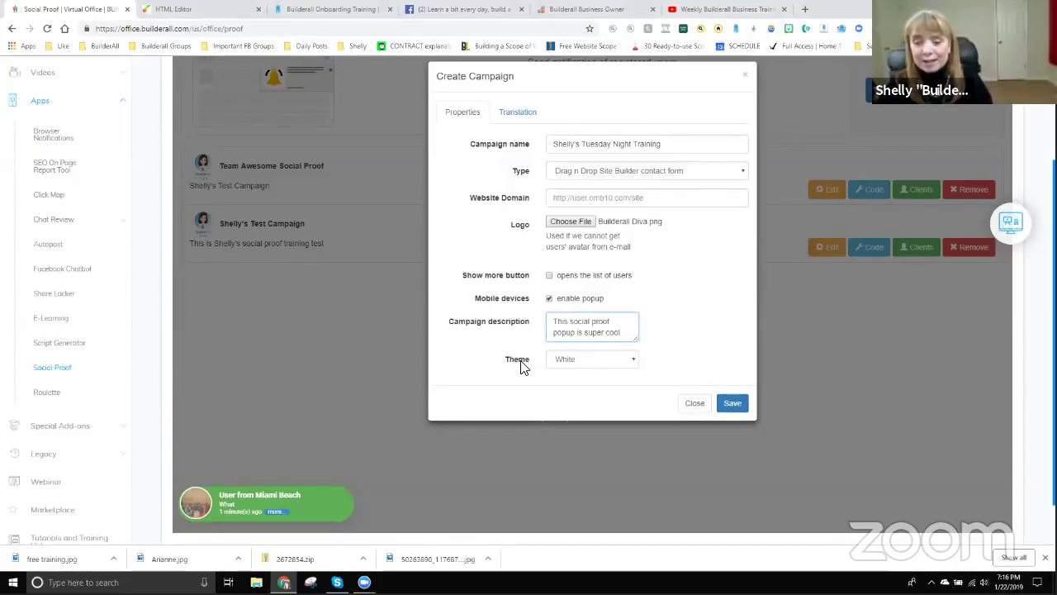
Set the popup theme to Blue after briefly trying Dark.
left_click(579, 366)
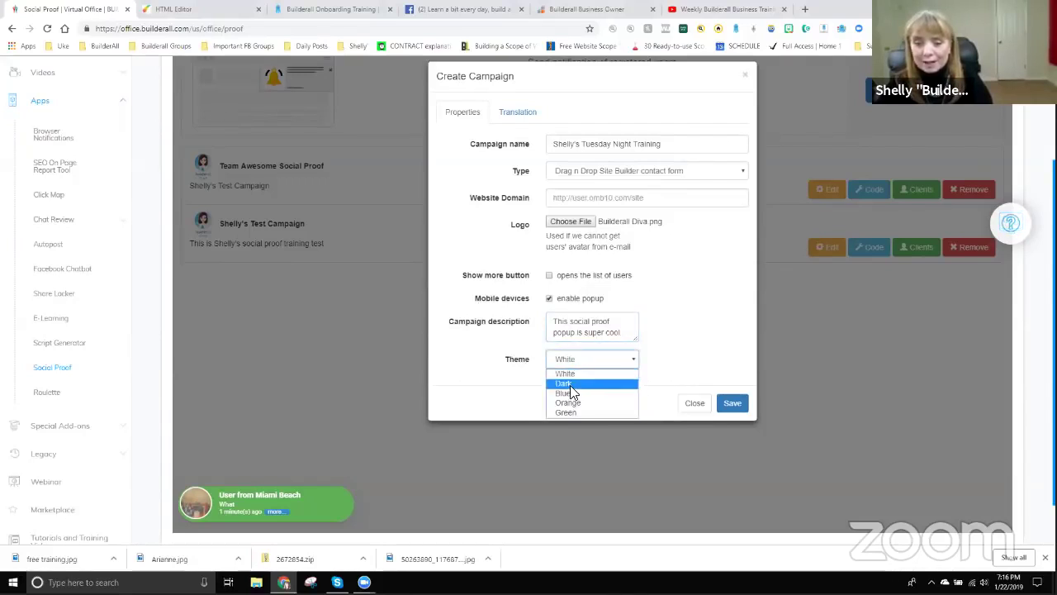
left_click(570, 384)
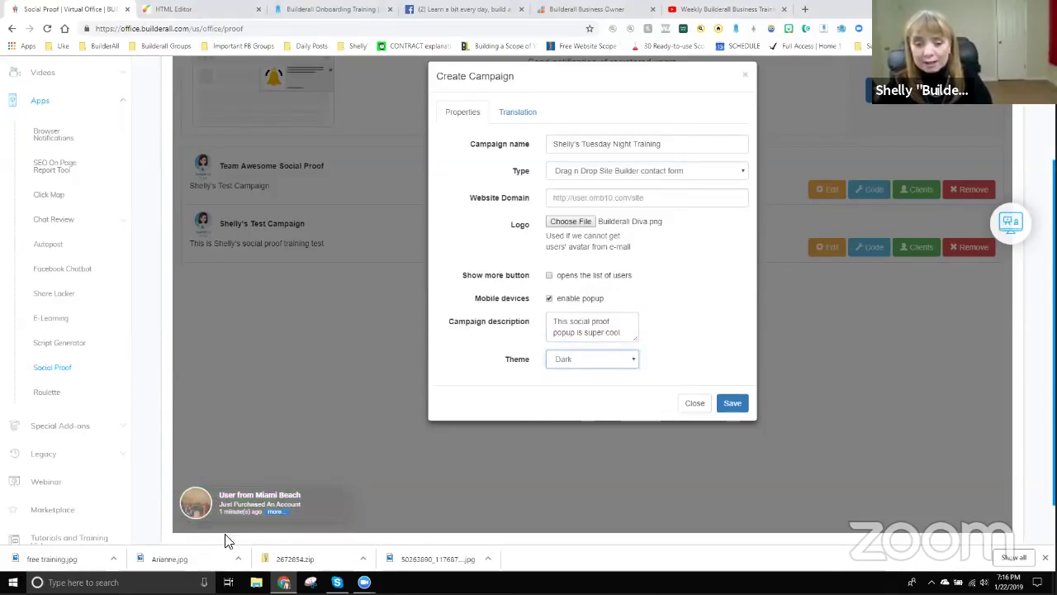
left_click(593, 365)
left_click(573, 391)
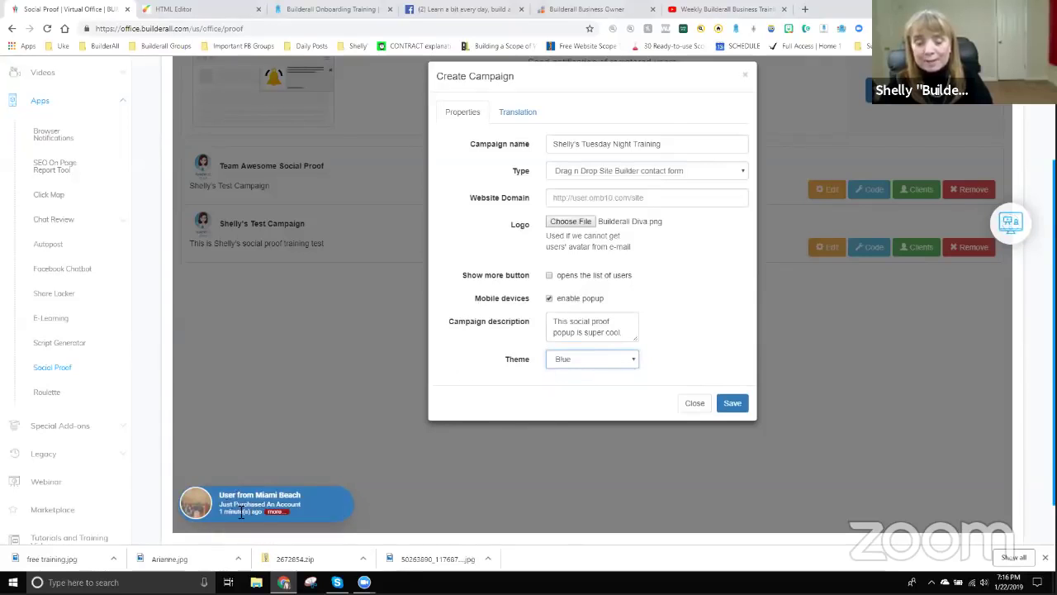
left_click(602, 363)
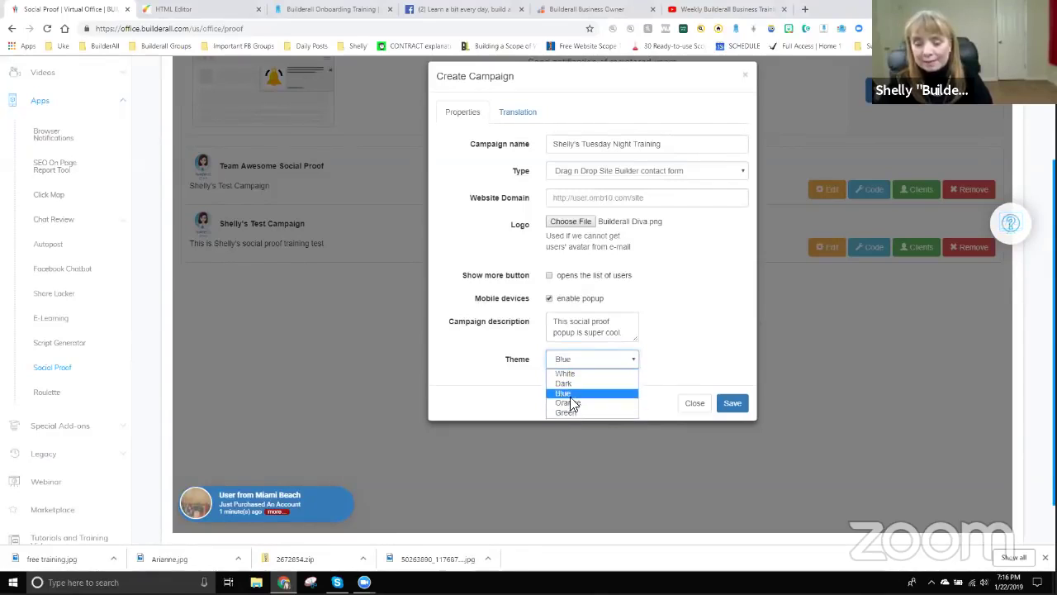
left_click(570, 395)
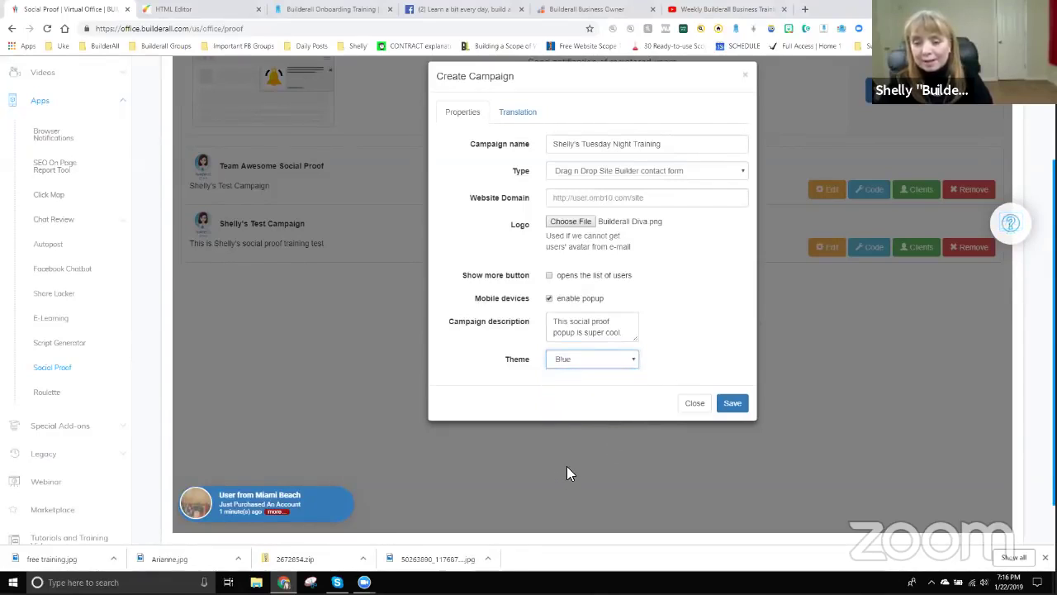
Save the new campaign and glance at its embed code.
left_click(738, 406)
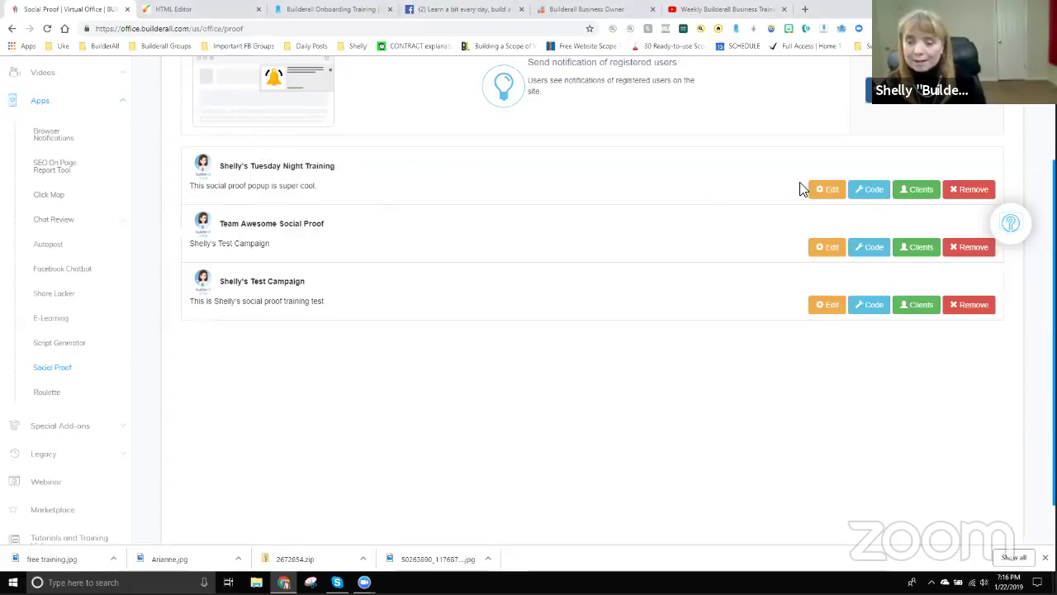
left_click(871, 190)
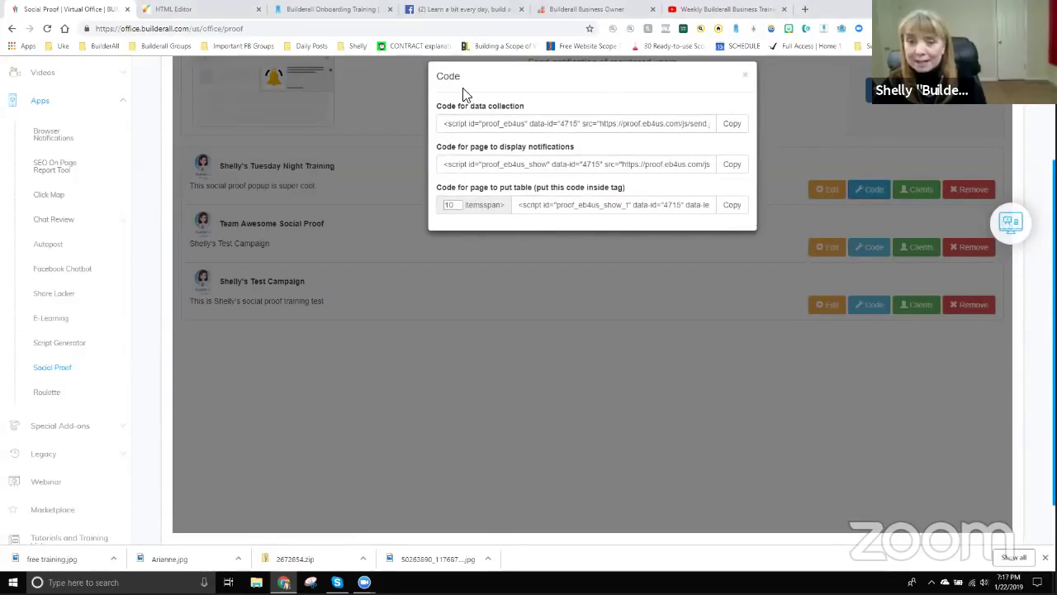
left_click(748, 80)
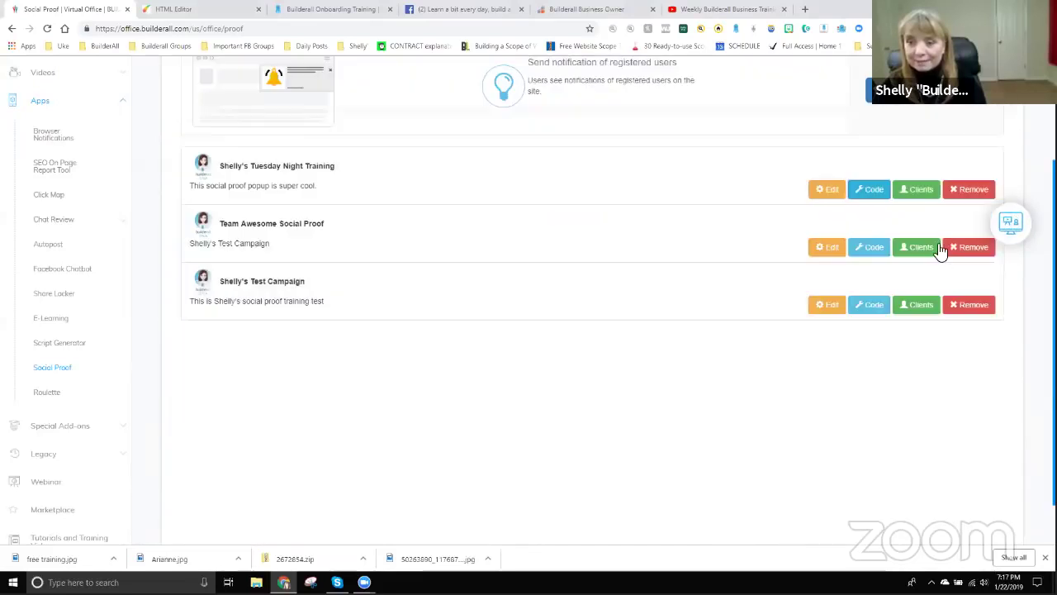
View the recorded client lists of the first and third campaigns, closing each.
left_click(920, 192)
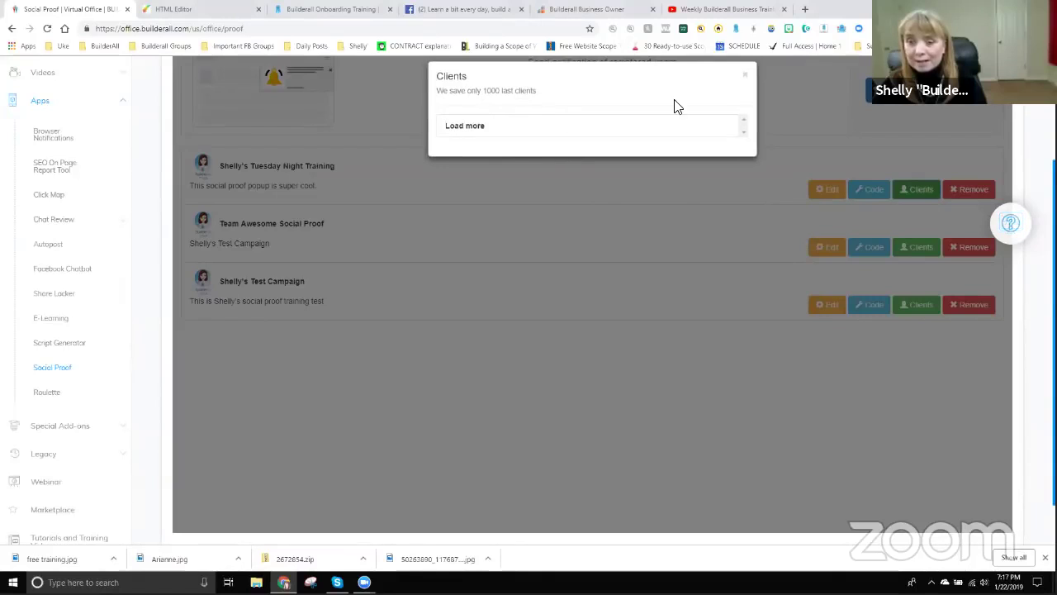
left_click(745, 76)
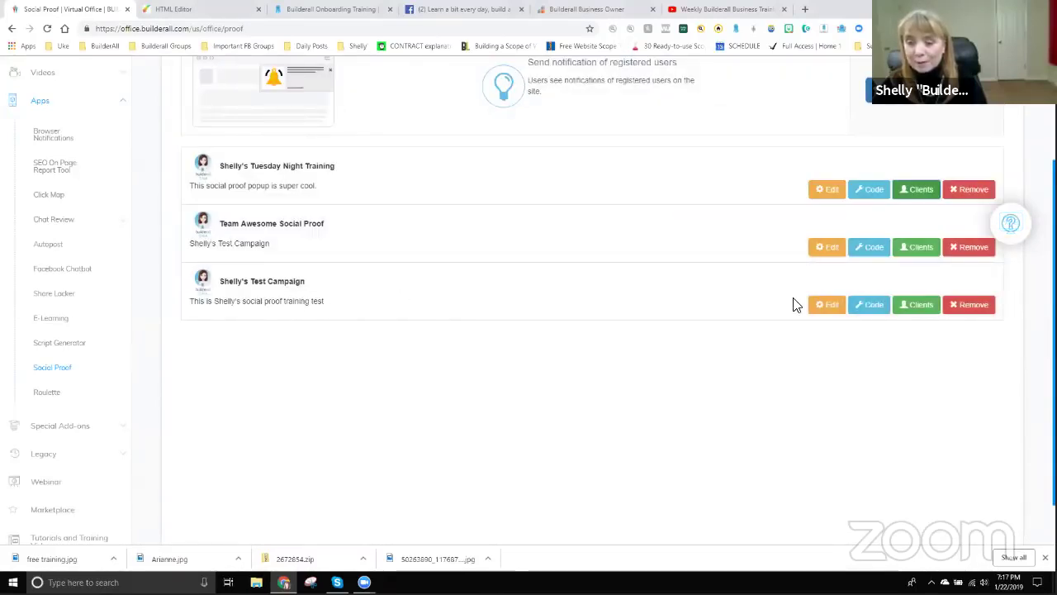
left_click(918, 305)
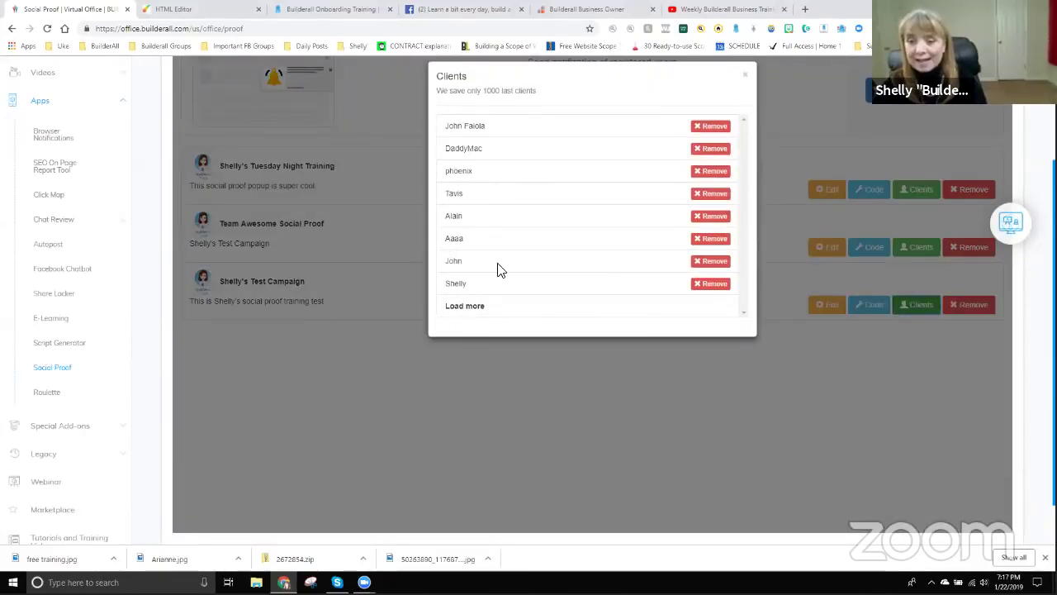
scroll(498, 266, "down", 1)
scroll(481, 157, "up", 1)
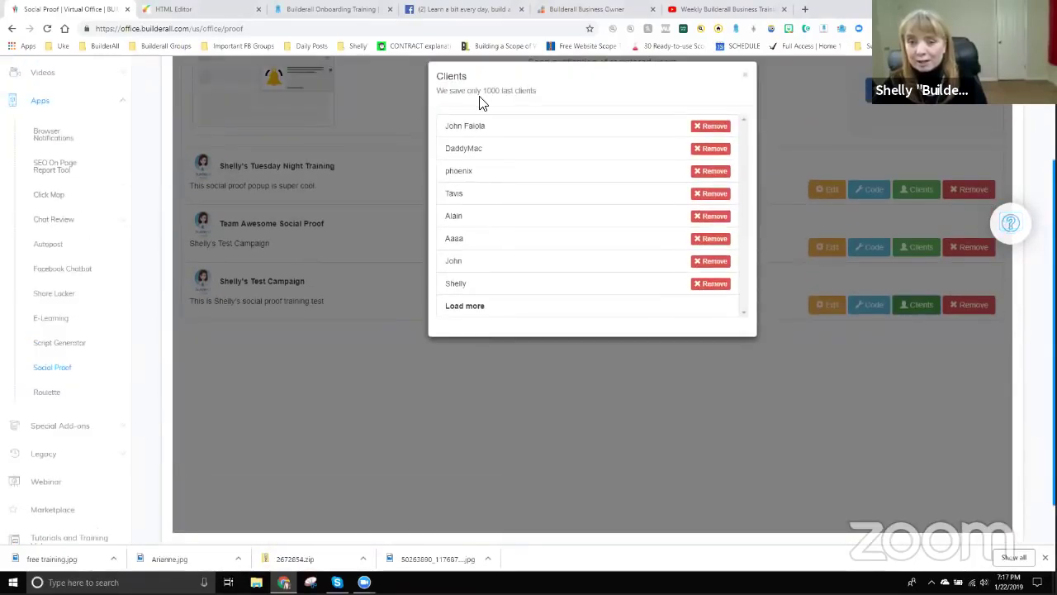
left_click(746, 77)
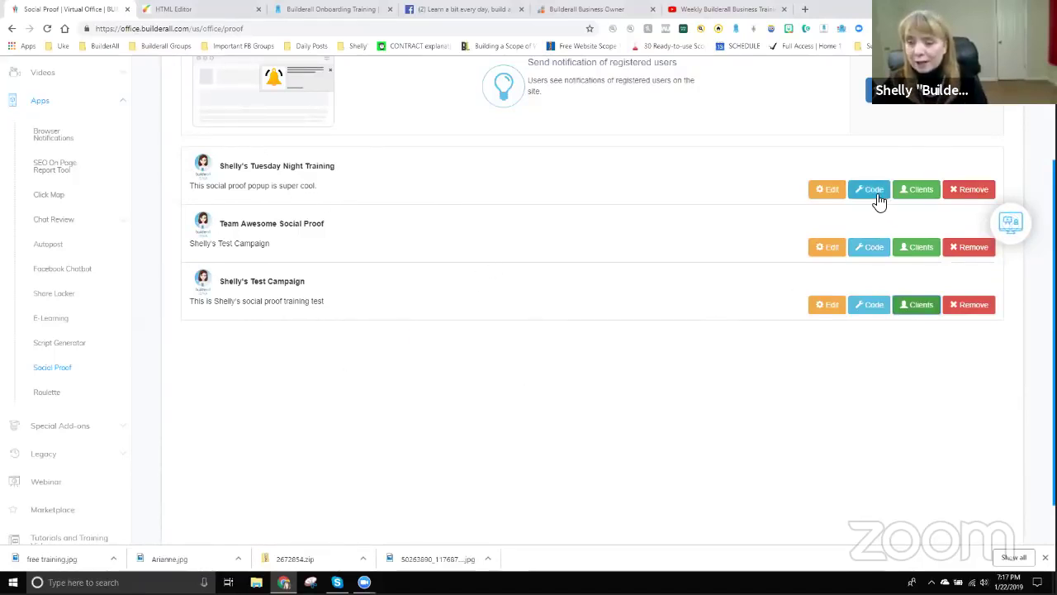
Edit the Tuesday Night Training campaign and view its Translation wording settings.
left_click(825, 191)
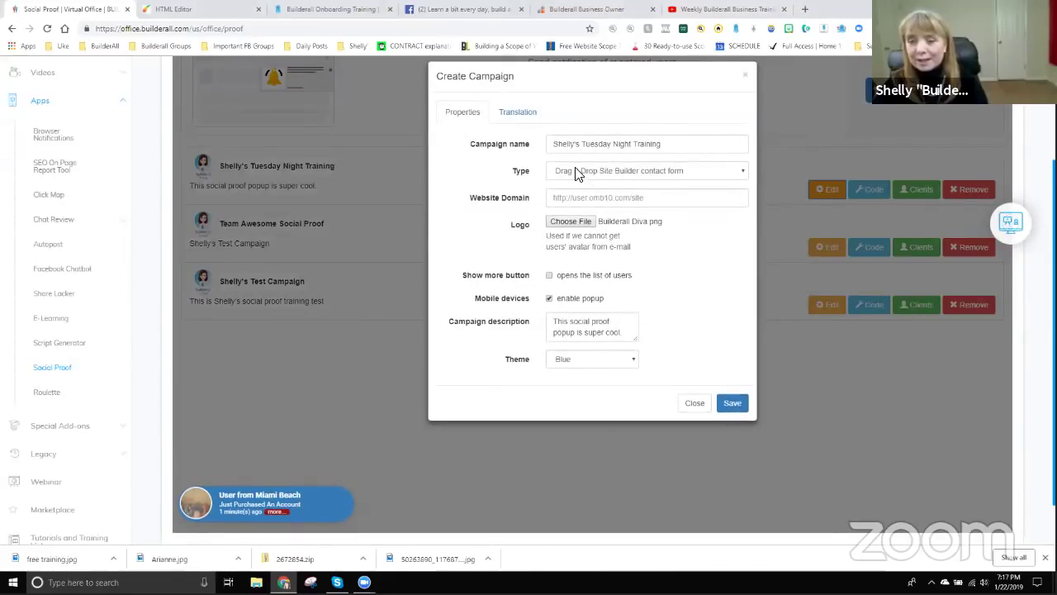
left_click(518, 112)
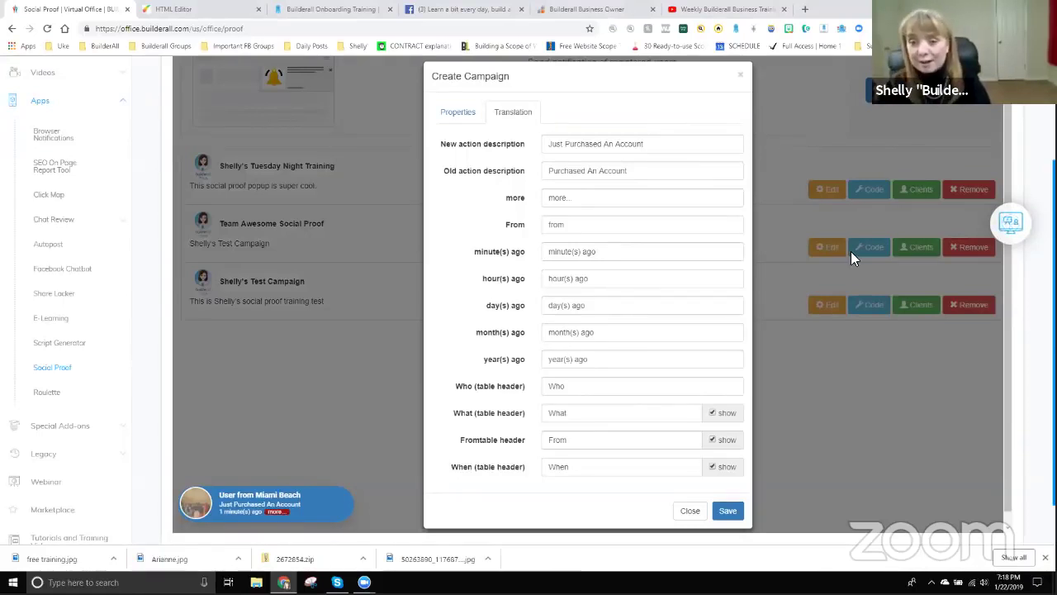
Change the New and Old action descriptions to 'Just signed up for our newsletter!'.
left_click_drag(653, 147, 550, 147)
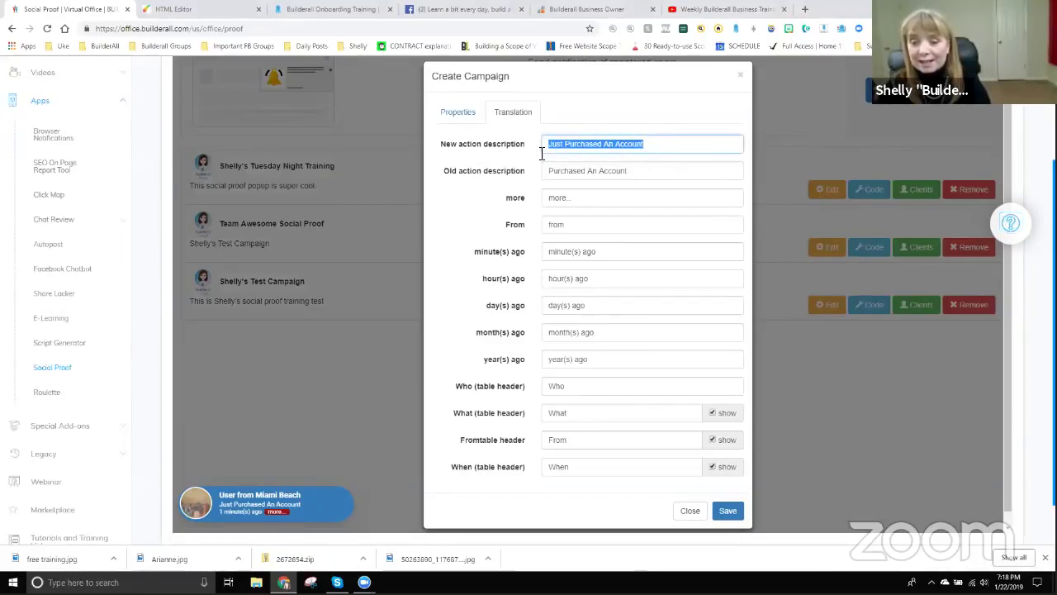
type("Just ")
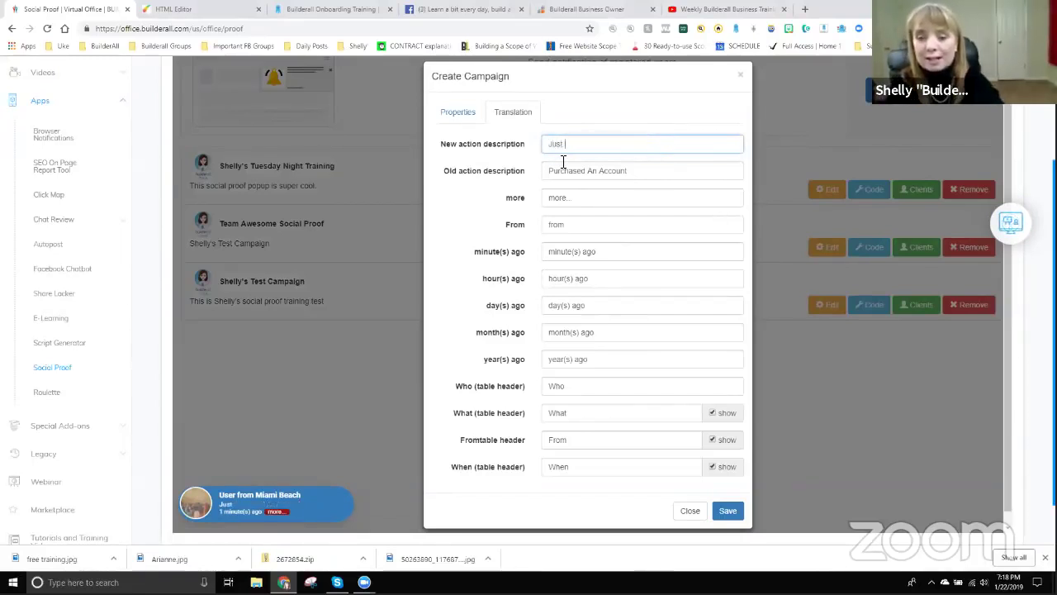
type("signed up for ")
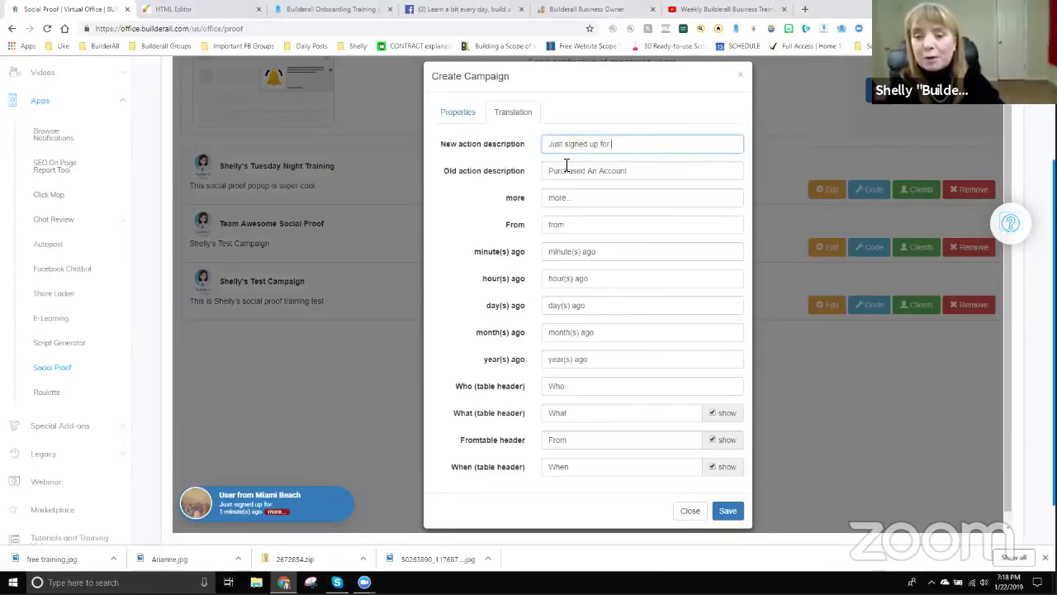
type("our newsletter!")
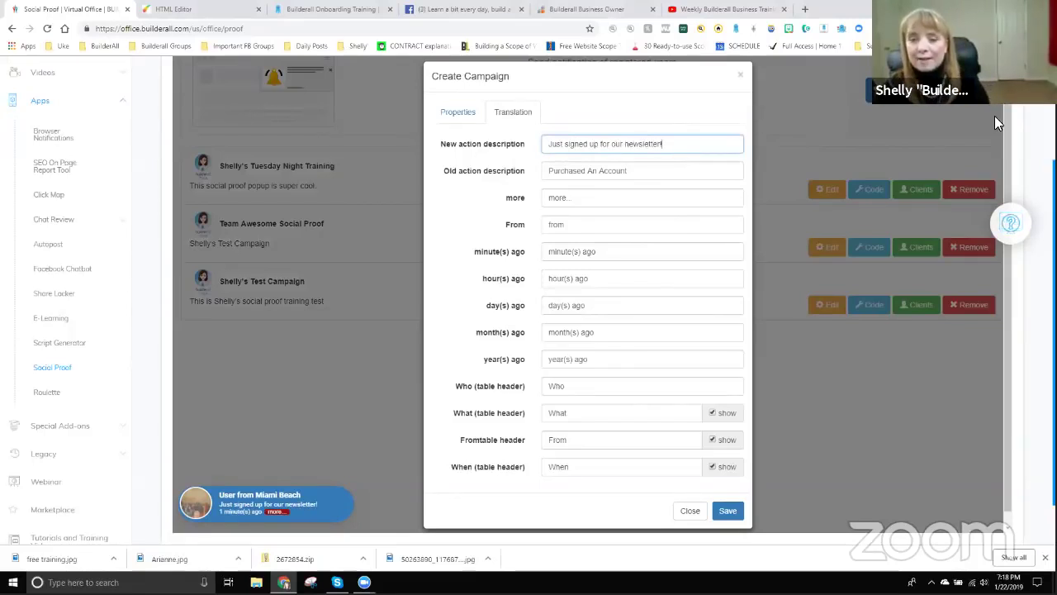
left_click(706, 175)
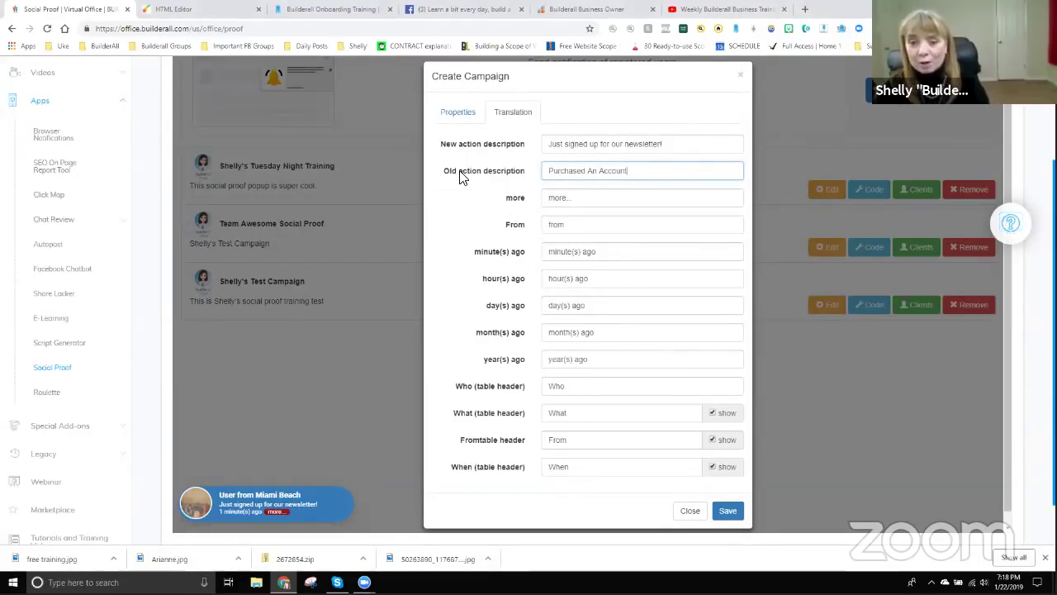
left_click_drag(651, 171, 522, 172)
type("Just ")
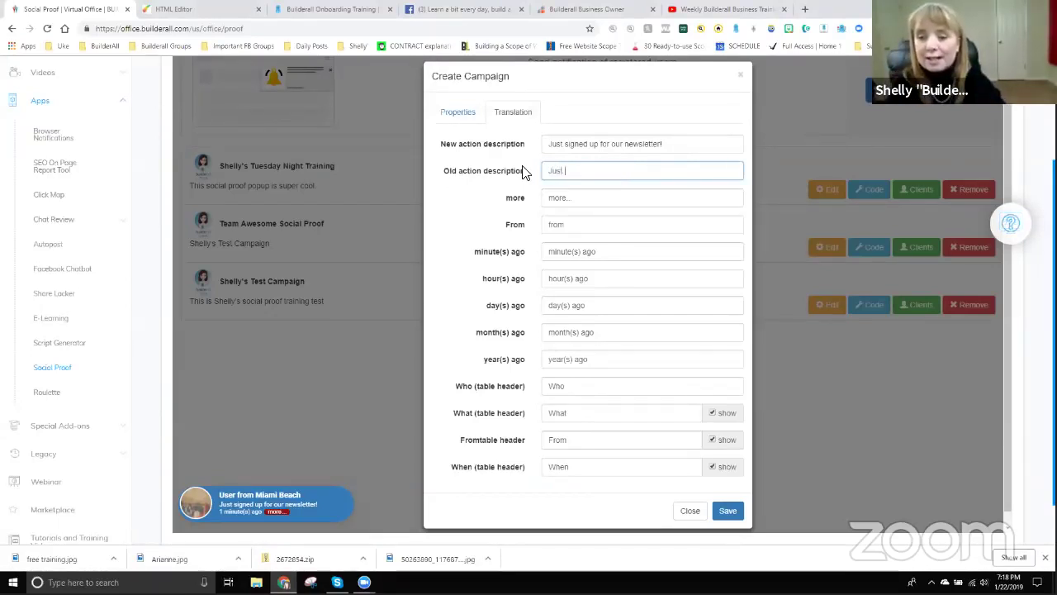
type("signed up for our")
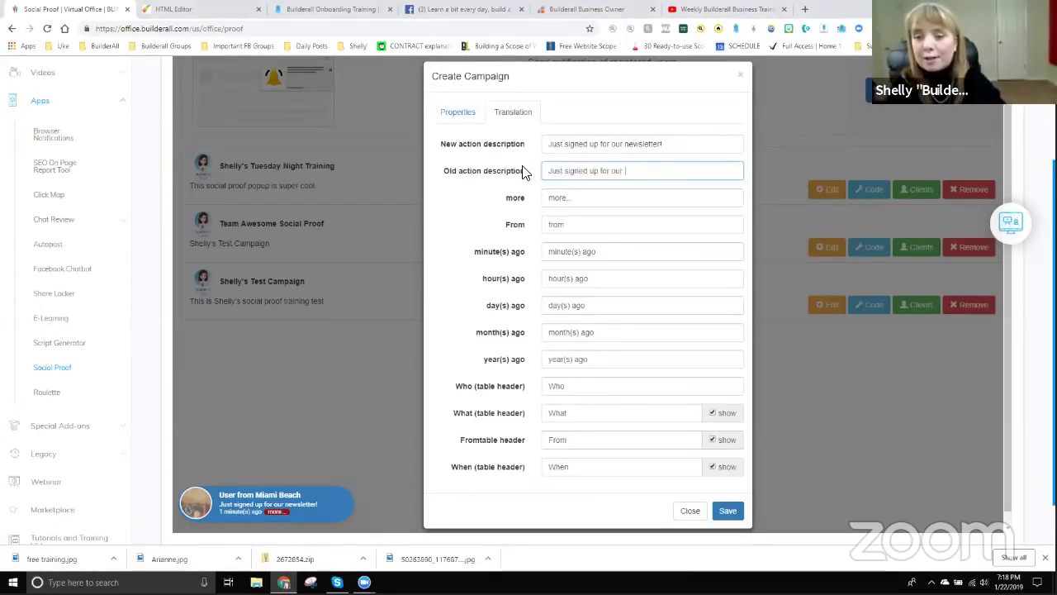
type(" newsletter!")
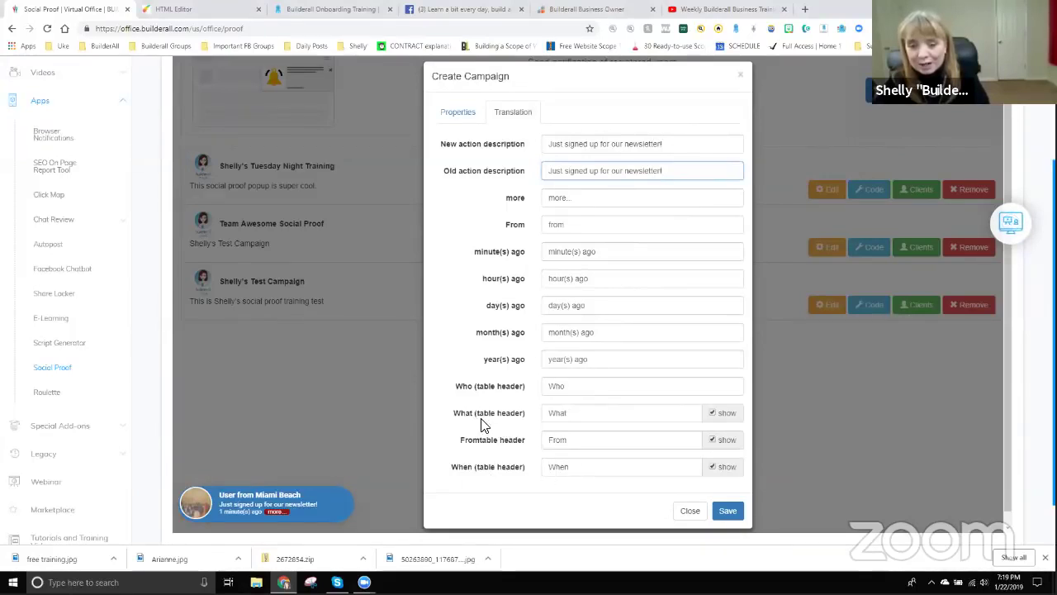
Save the campaign with its new wording and bring up its embed code.
left_click(712, 413)
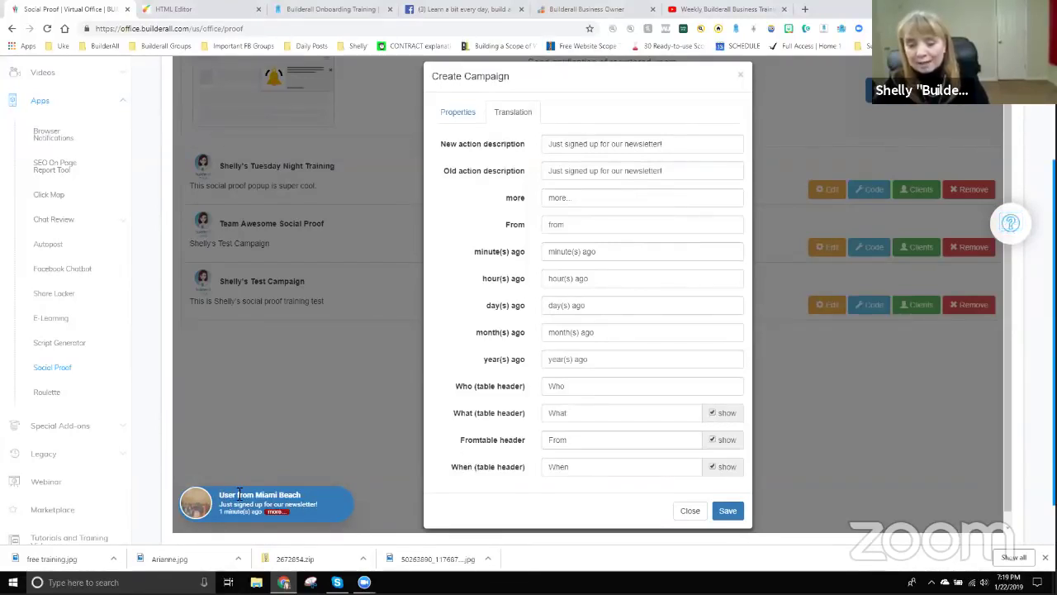
left_click(712, 441)
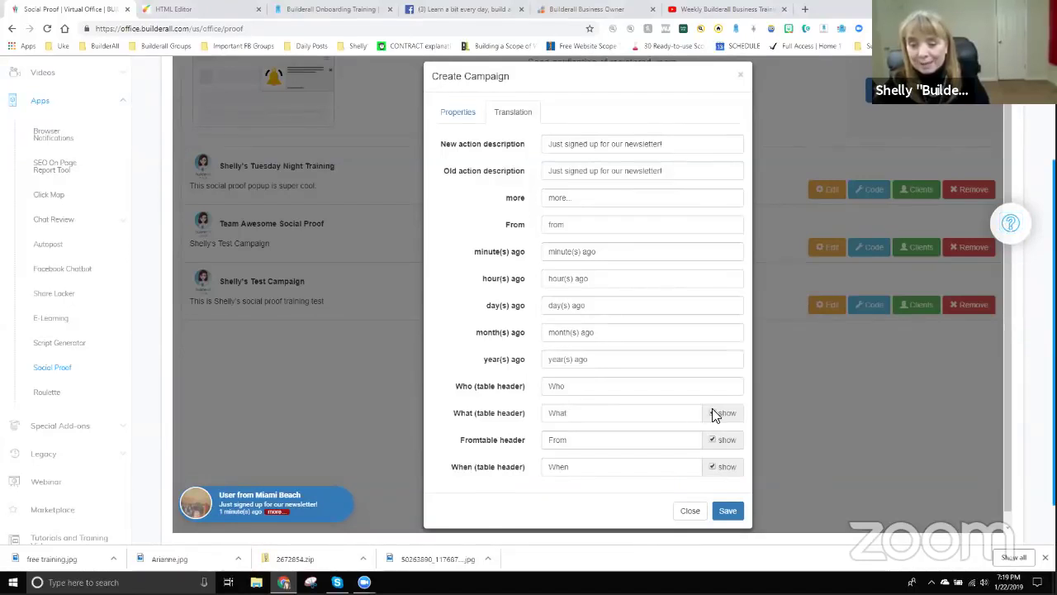
left_click(735, 512)
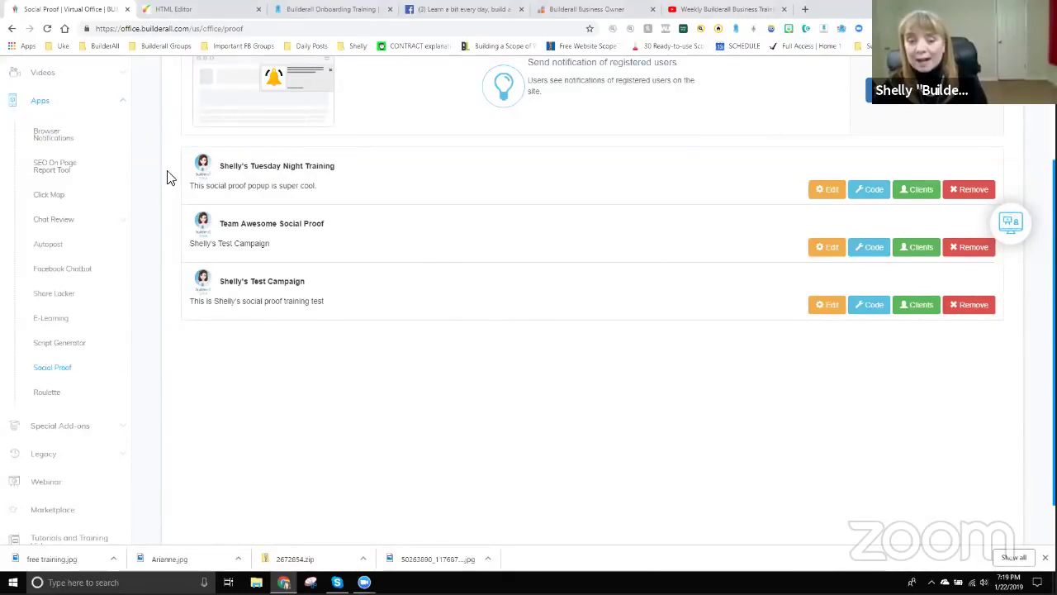
left_click(874, 191)
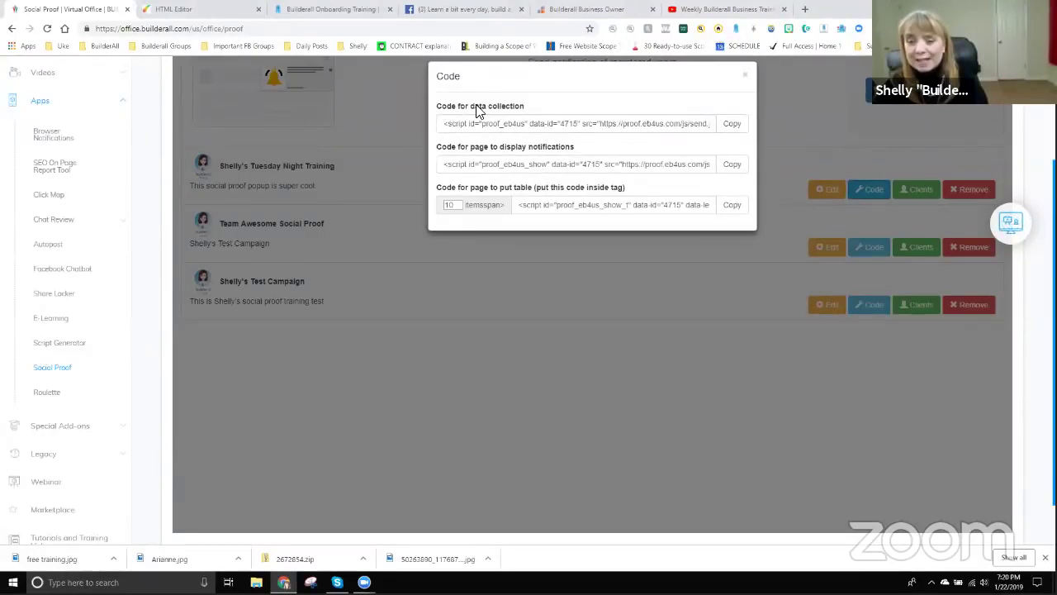
Select each embed script in turn: data collection, notification display and table.
left_click_drag(444, 123, 777, 129)
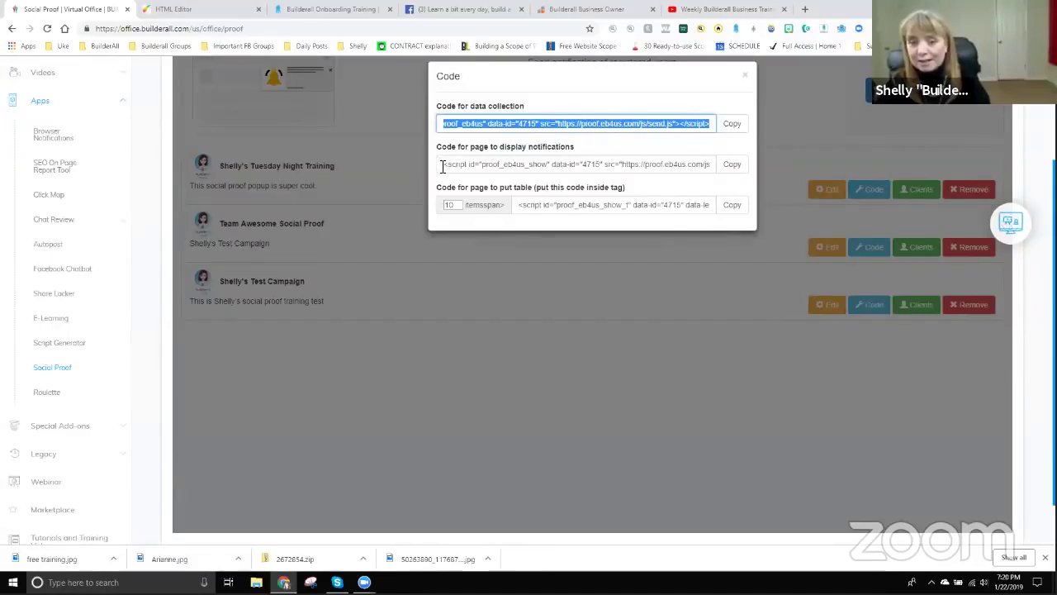
left_click_drag(444, 165, 725, 182)
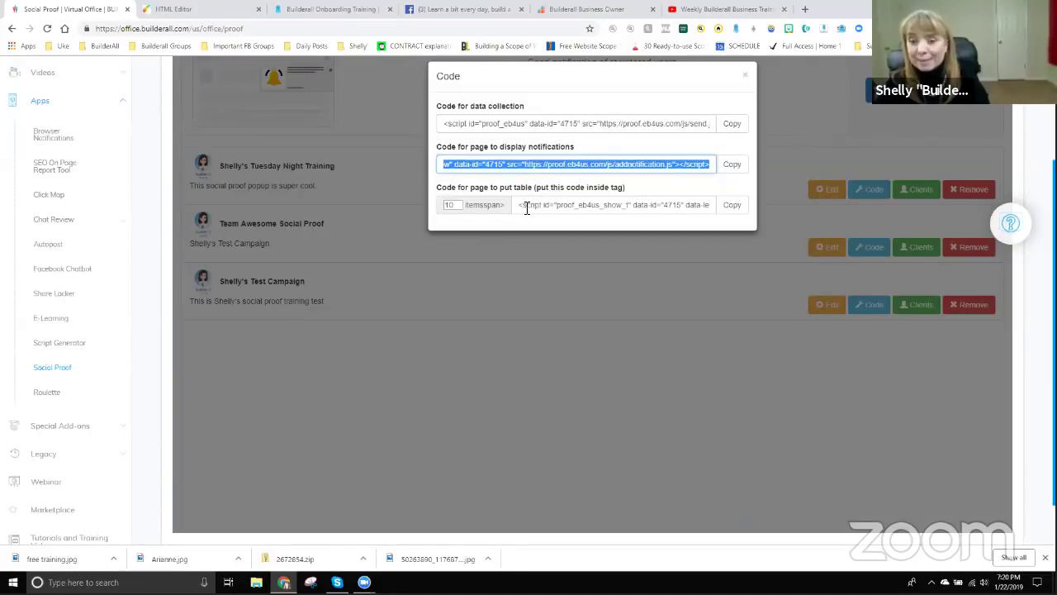
left_click_drag(520, 205, 770, 212)
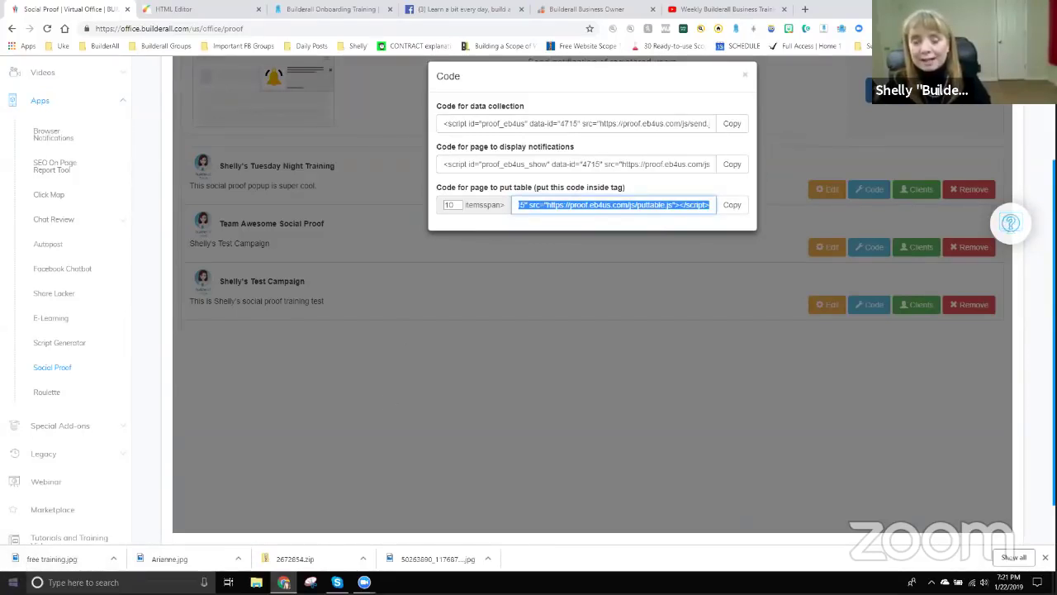
left_click(144, 382)
Open a blank Notepad and paste the data collection script into it.
key("super")
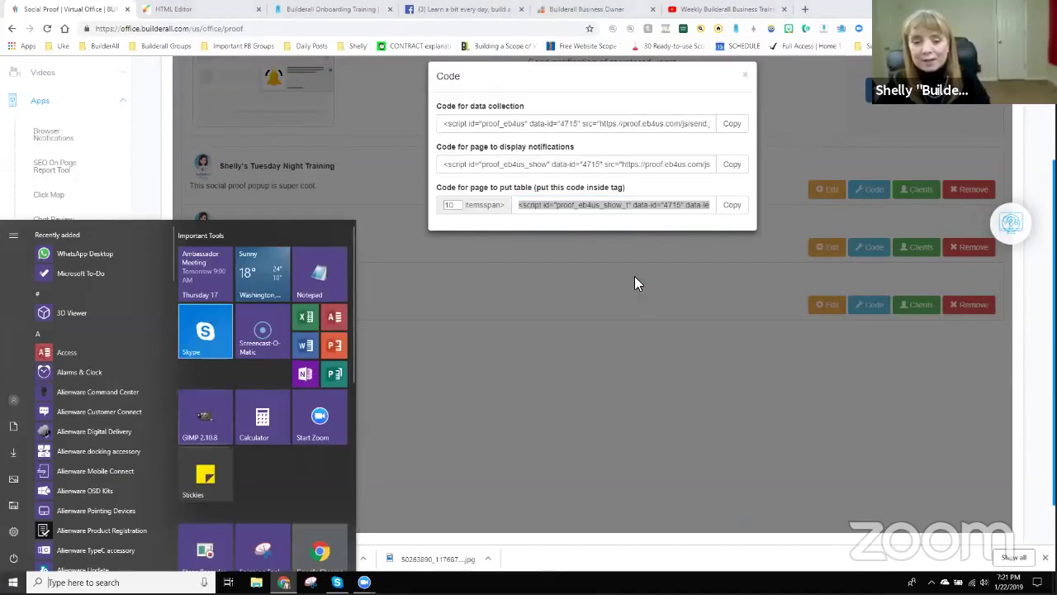
left_click(319, 273)
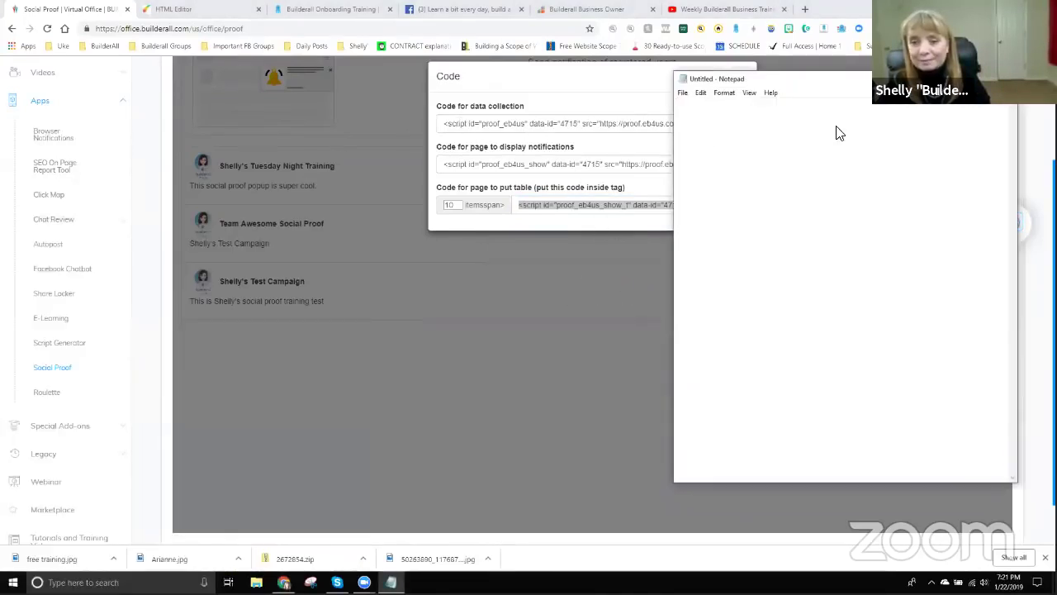
left_click(732, 124)
left_click(736, 129)
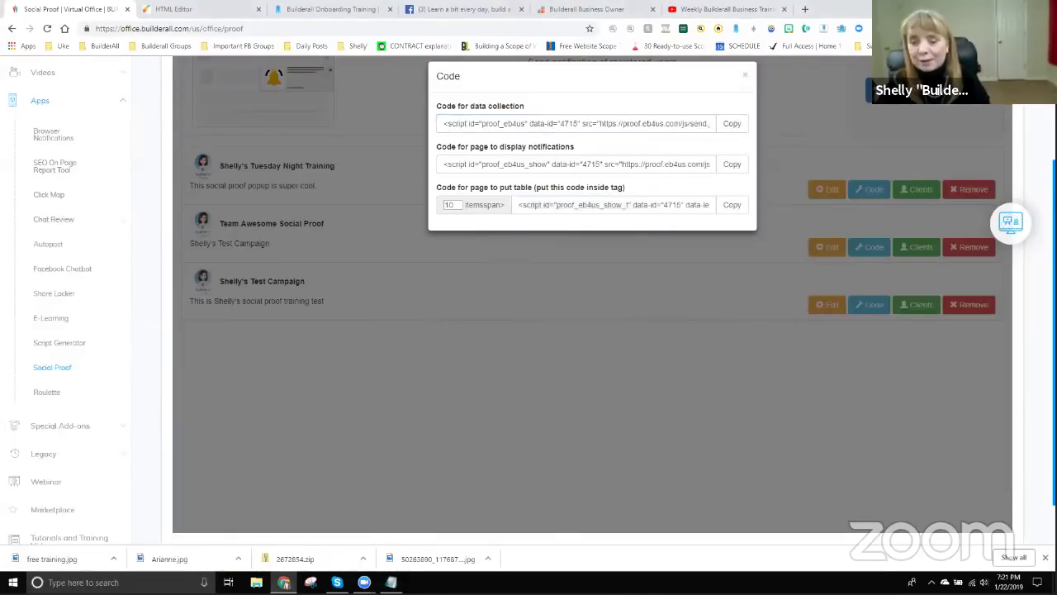
left_click(391, 582)
key("ctrl+v")
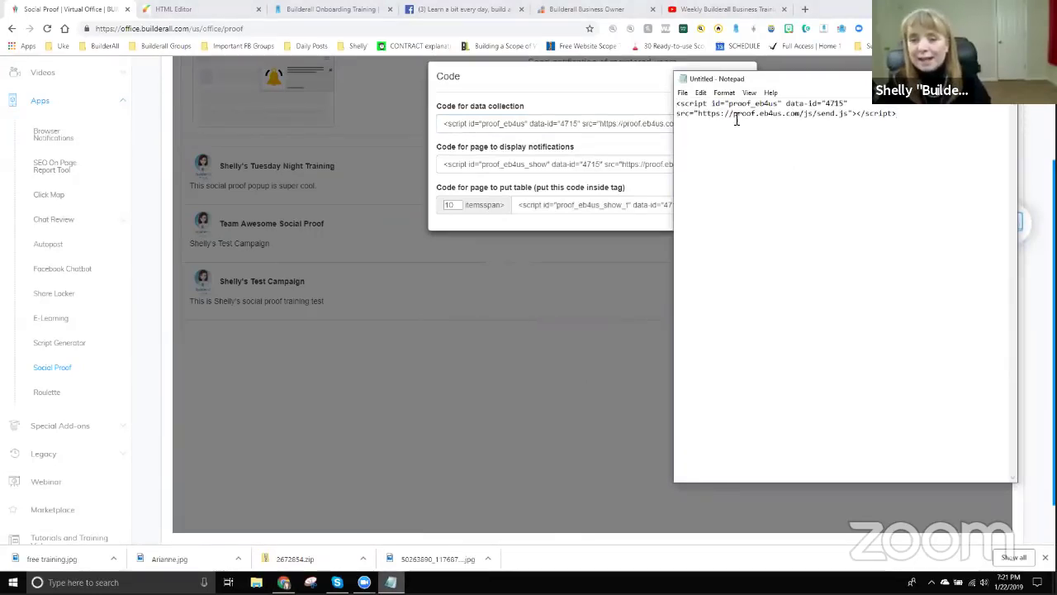
Paste the notification display and puttable.js table scripts below it in Notepad.
left_click(597, 156)
left_click(731, 167)
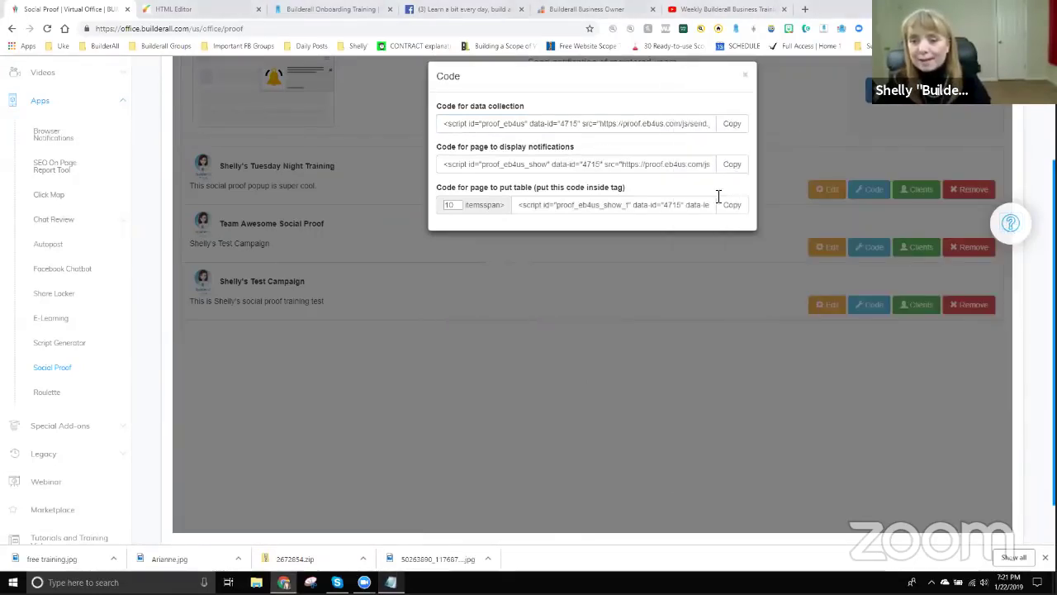
left_click(391, 582)
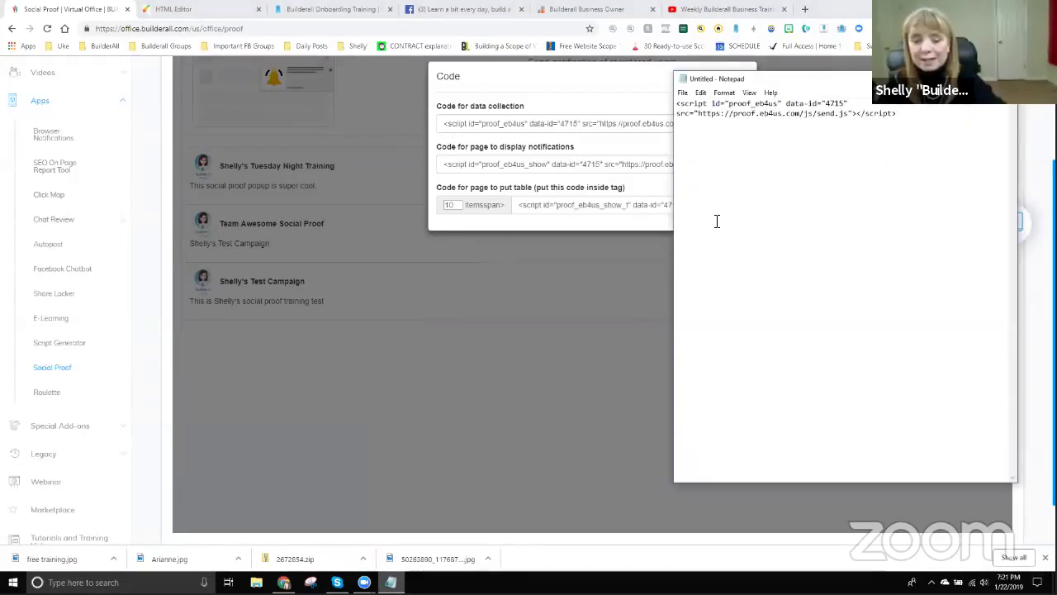
key("ctrl+v")
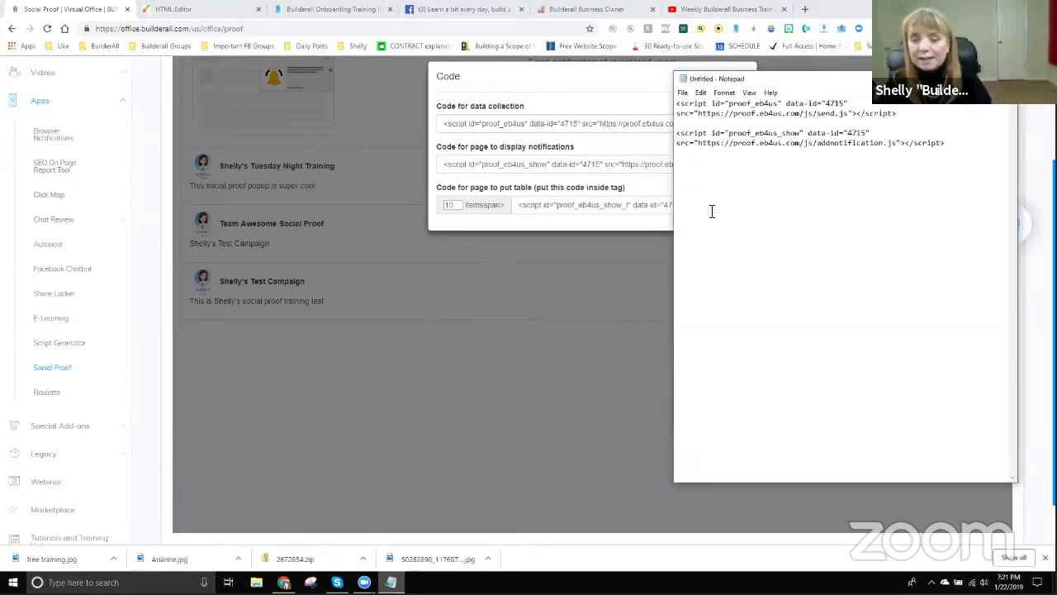
left_click(622, 211)
left_click(741, 211)
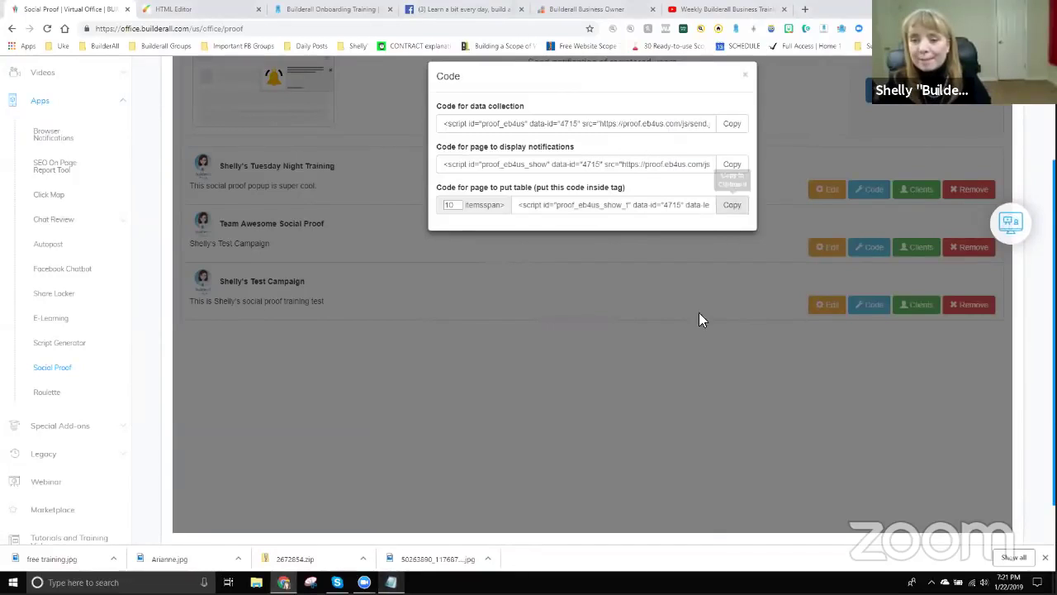
left_click(390, 583)
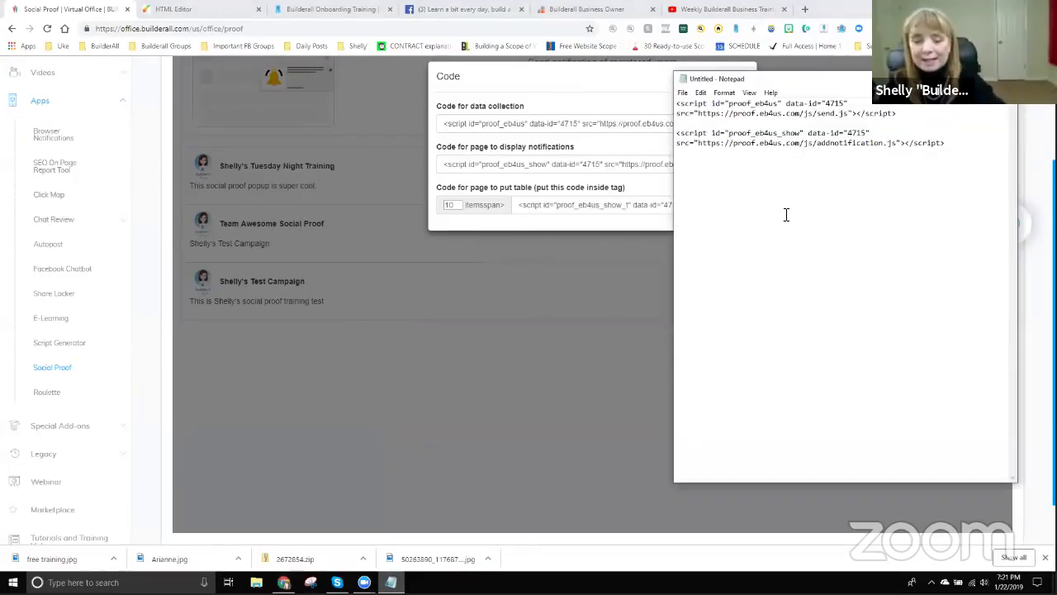
key("ctrl+v")
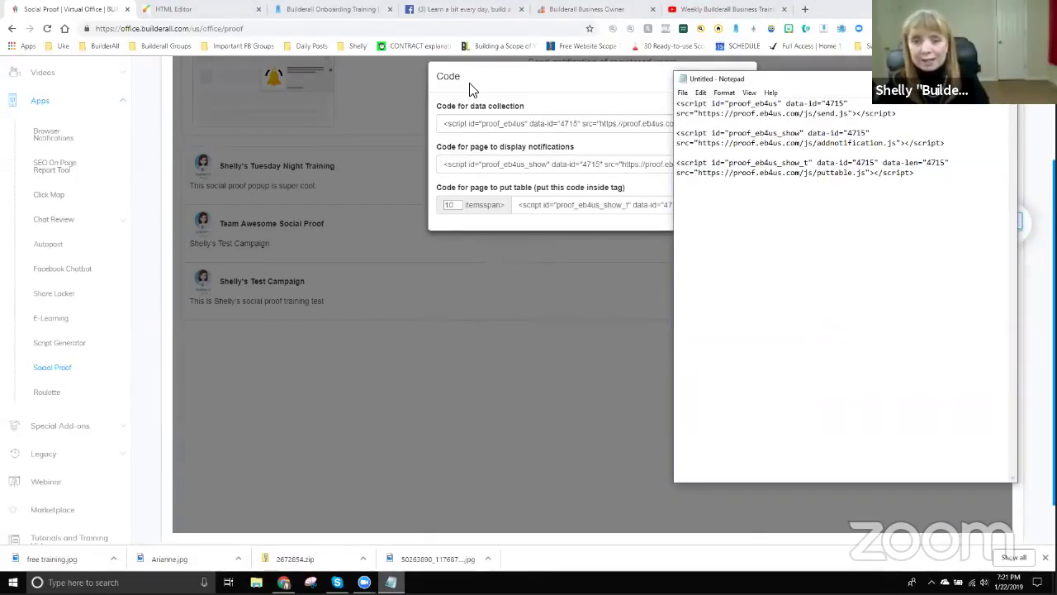
left_click(189, 12)
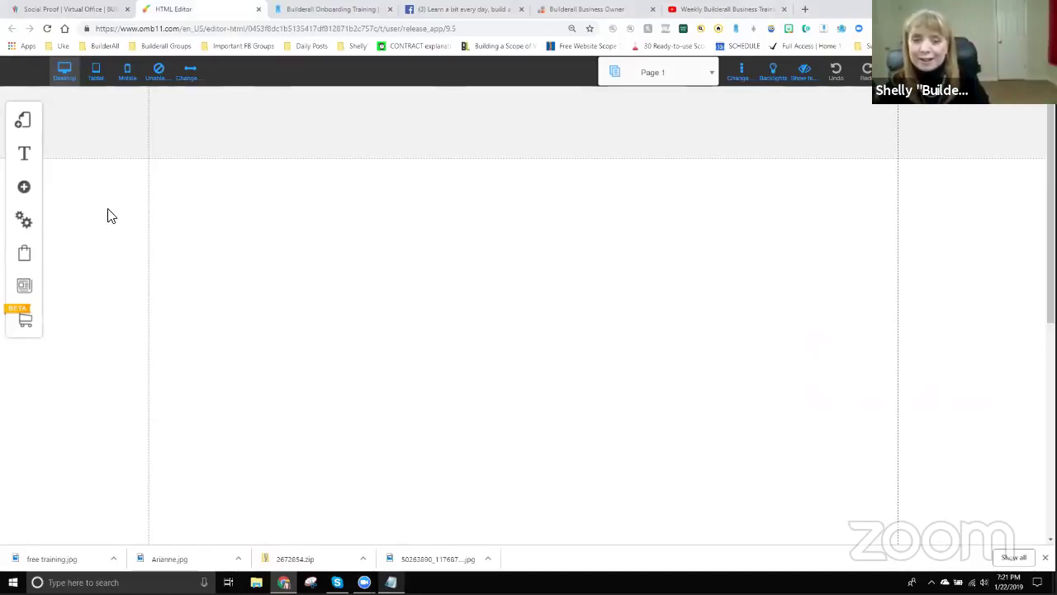
Add an HTML code element from Apps, drag it to the lower left, and open its code editor.
left_click(24, 189)
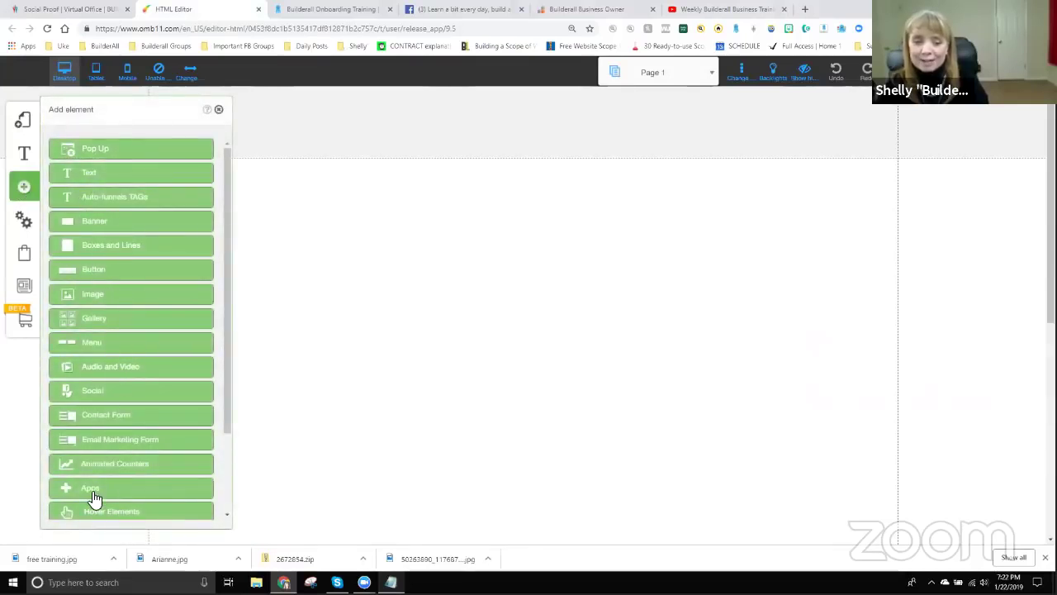
left_click(91, 490)
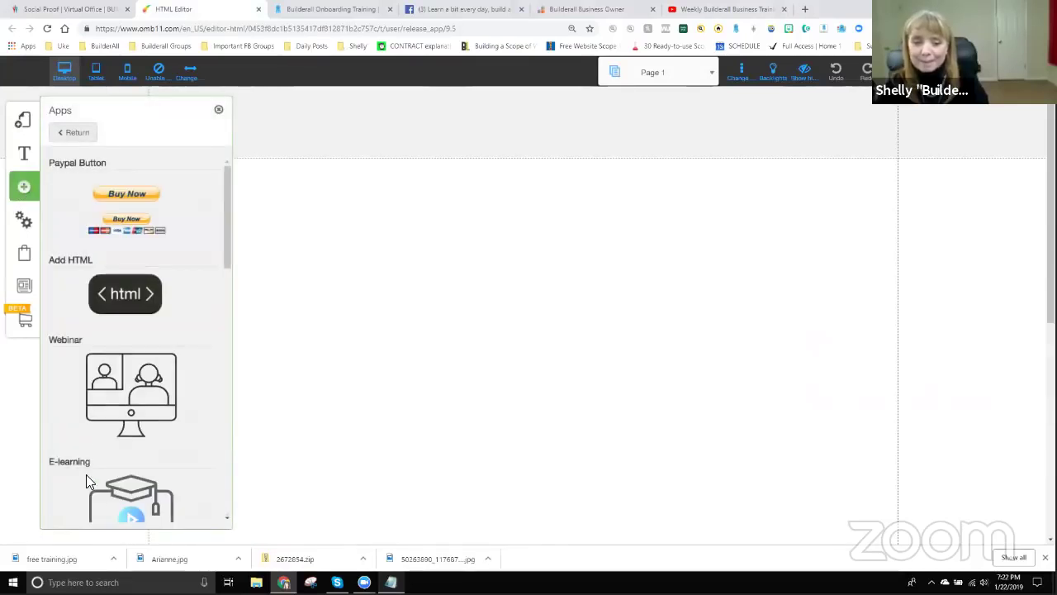
left_click(130, 297)
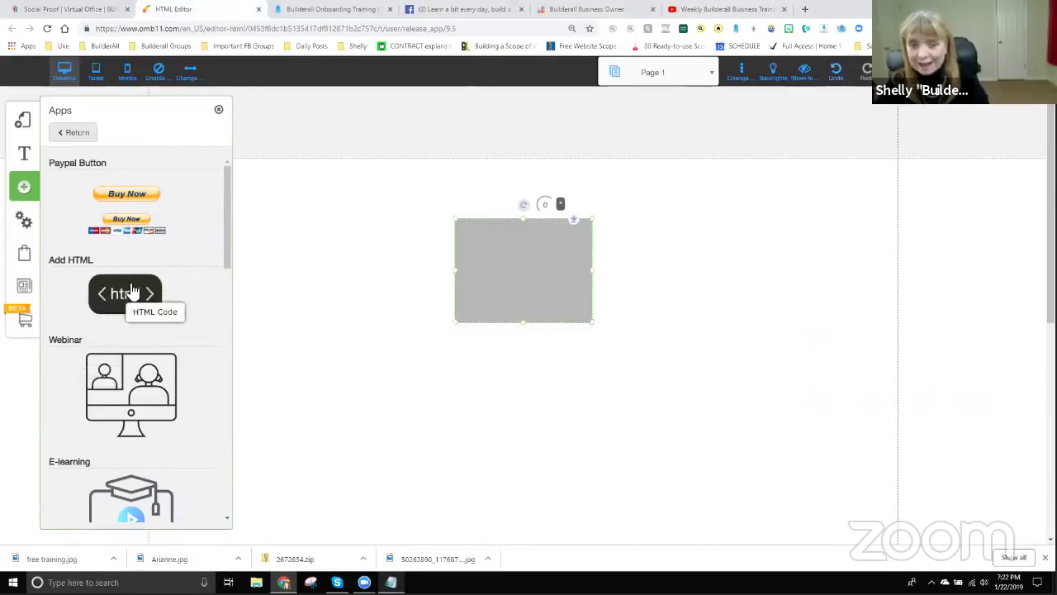
left_click(218, 109)
left_click_drag(491, 267, 234, 382)
left_click(255, 363)
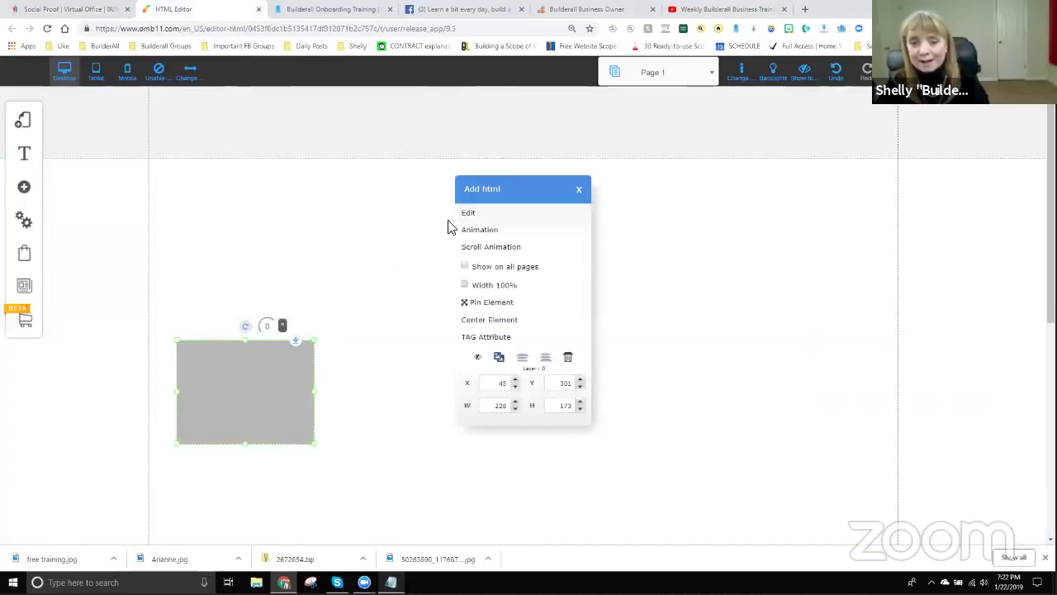
left_click(468, 214)
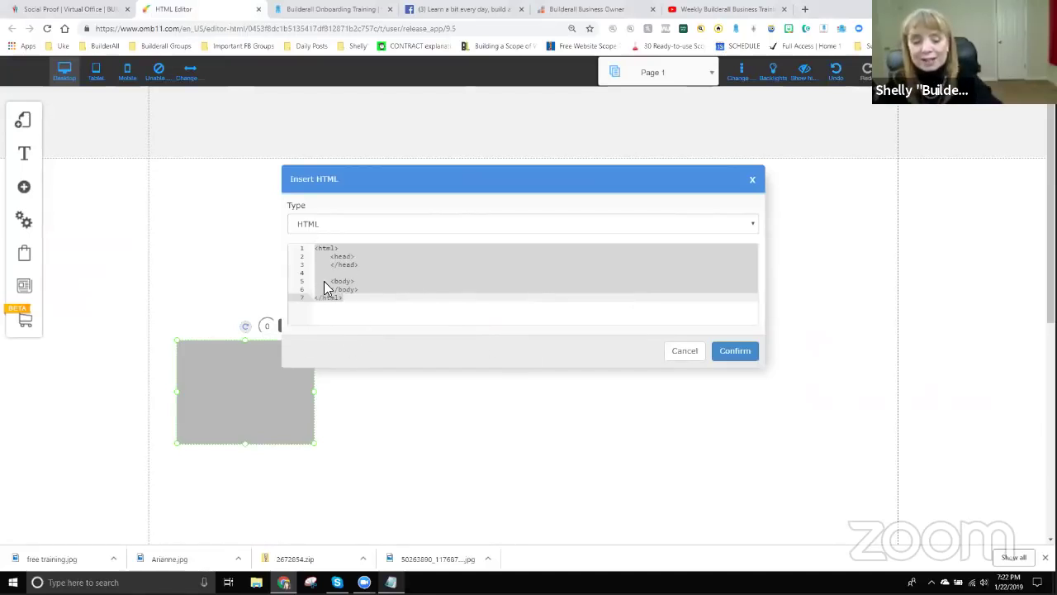
Replace the default HTML skeleton with the send.js and addnotification.js script tags copied from Notepad, and confirm.
left_click(410, 280)
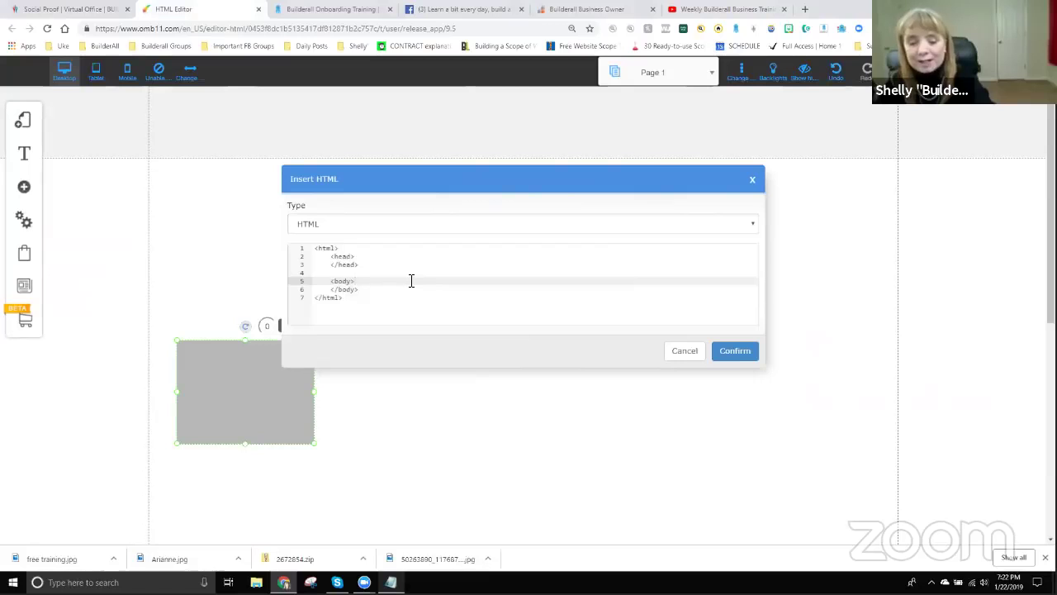
key("ctrl+a")
key("BackSpace")
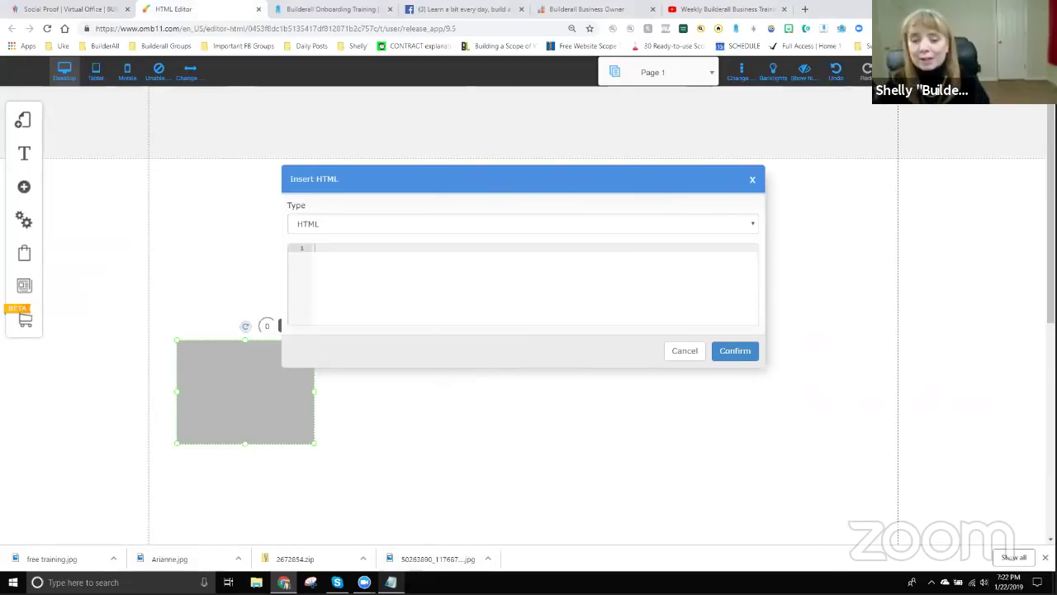
left_click(390, 582)
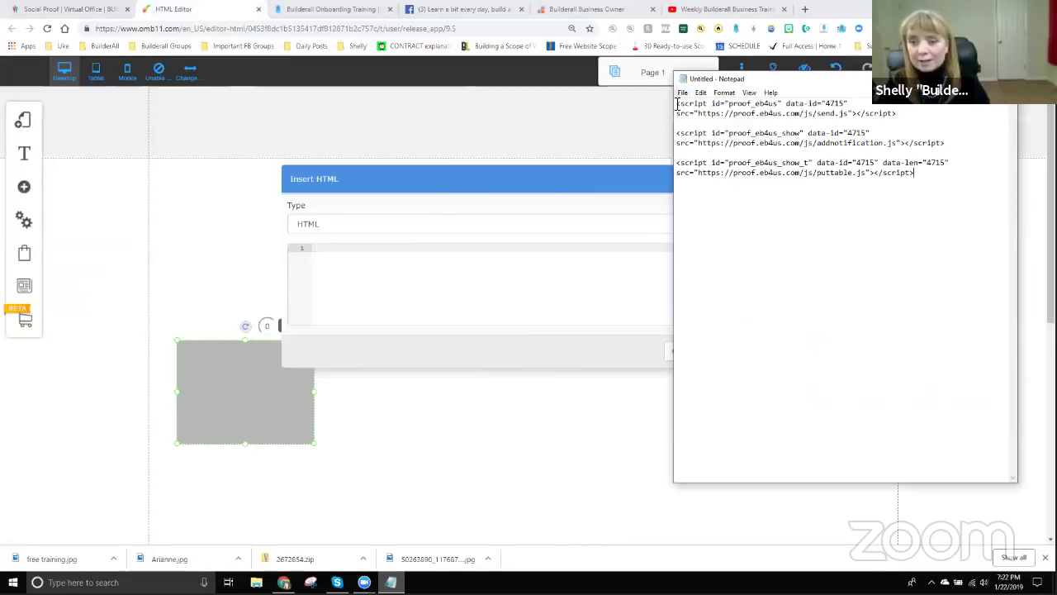
left_click_drag(676, 106, 951, 145)
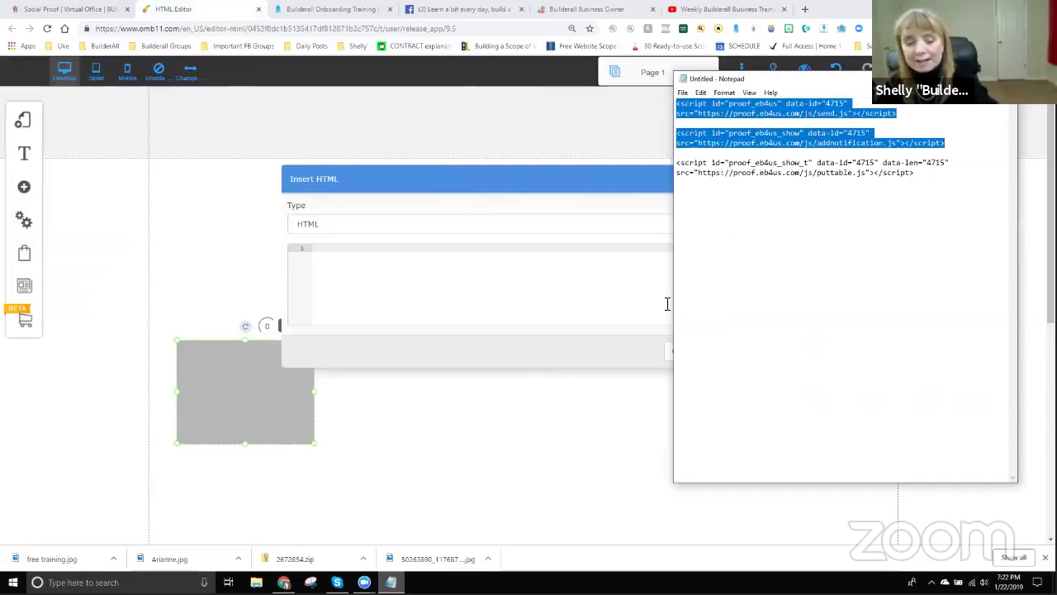
left_click(416, 248)
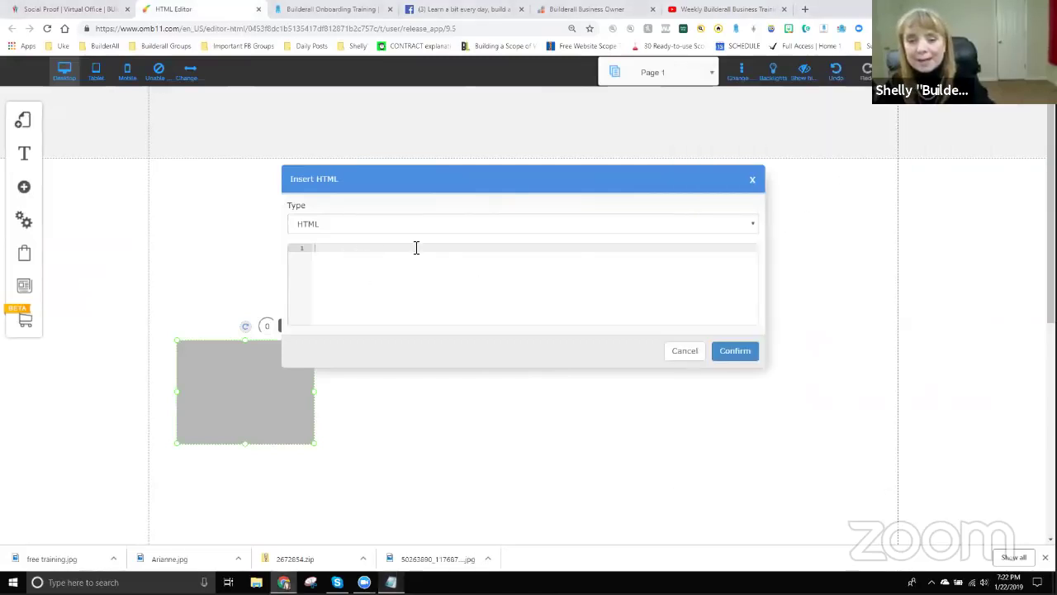
key("ctrl+v")
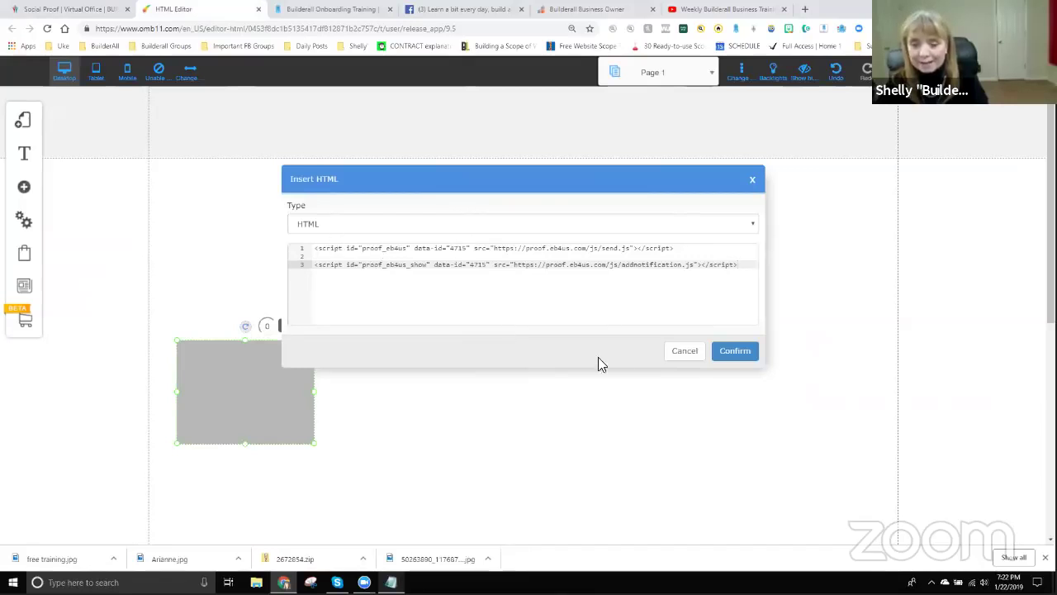
left_click(735, 351)
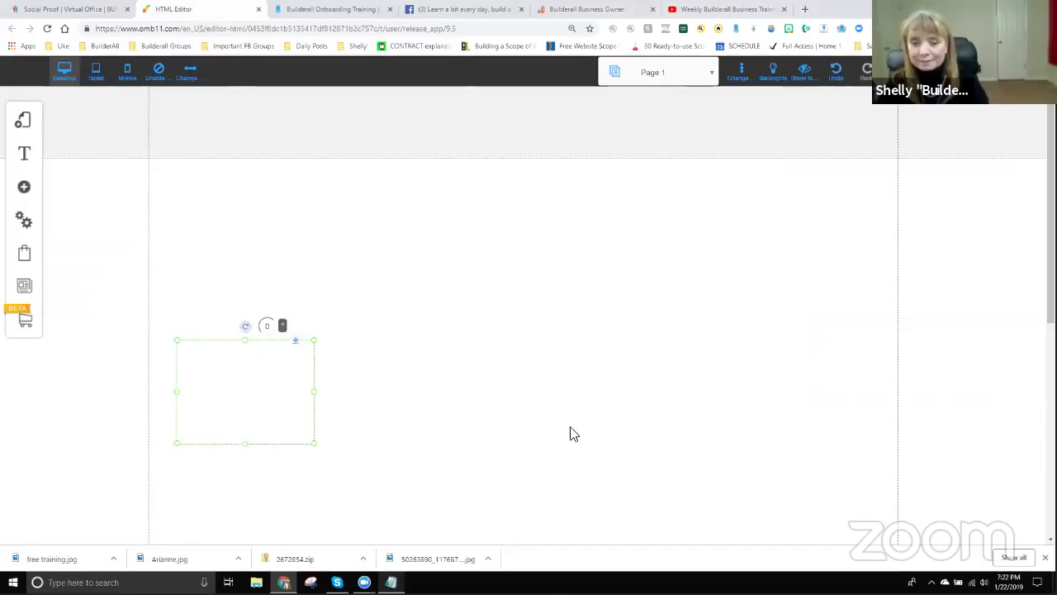
Widen the script element to 434×174, settle it at X 140, Y 257, and open its settings.
left_click_drag(318, 400, 438, 404)
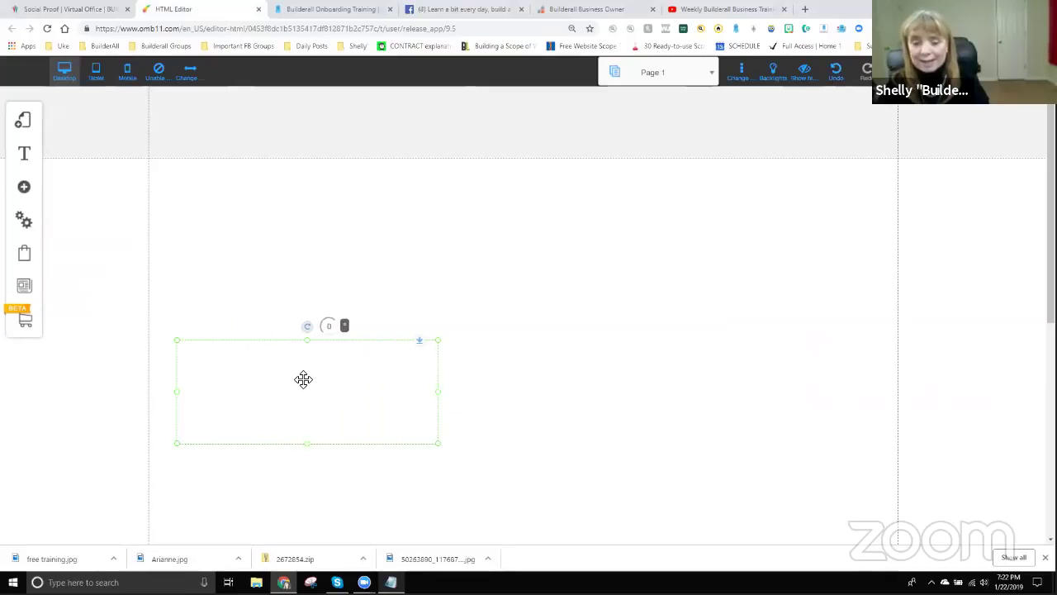
left_click_drag(318, 379, 924, 306)
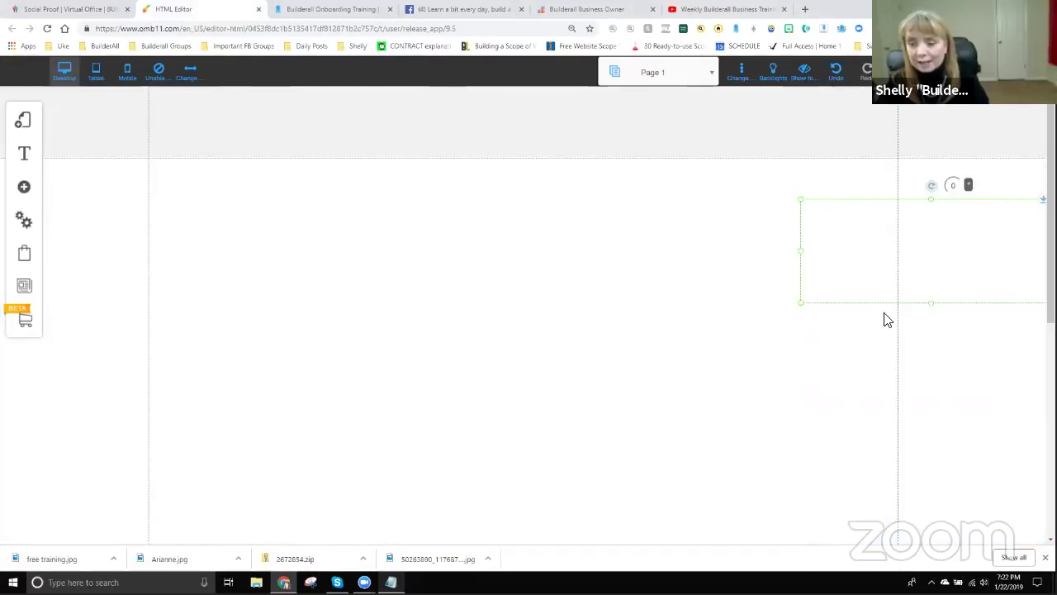
left_click_drag(942, 232, 399, 361)
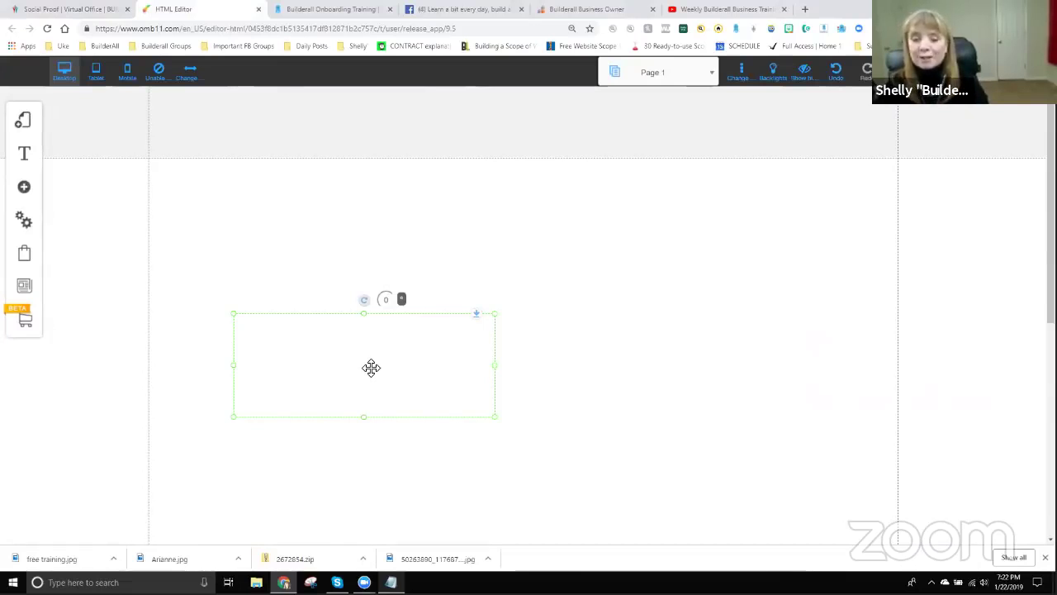
left_click(370, 368)
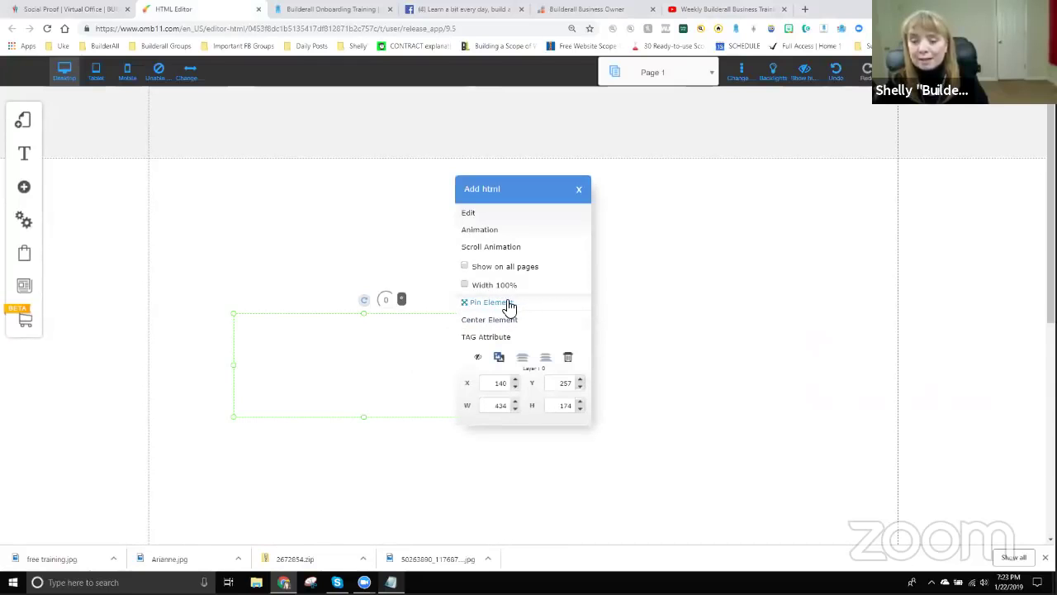
Pin the script element at the bottom-left border with 54px horizontal and 46px vertical spacing.
left_click(508, 303)
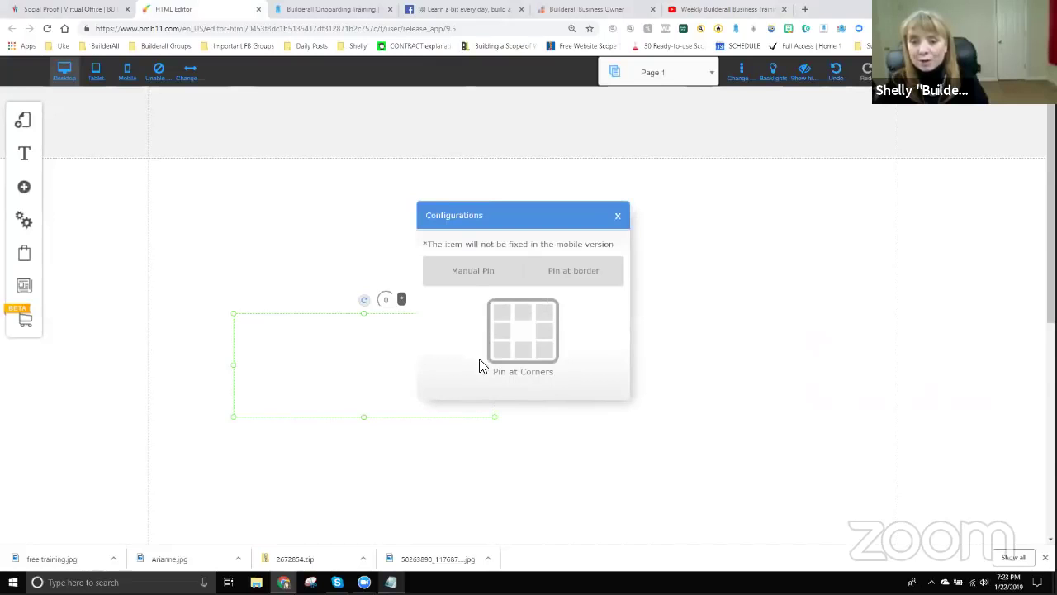
left_click(574, 281)
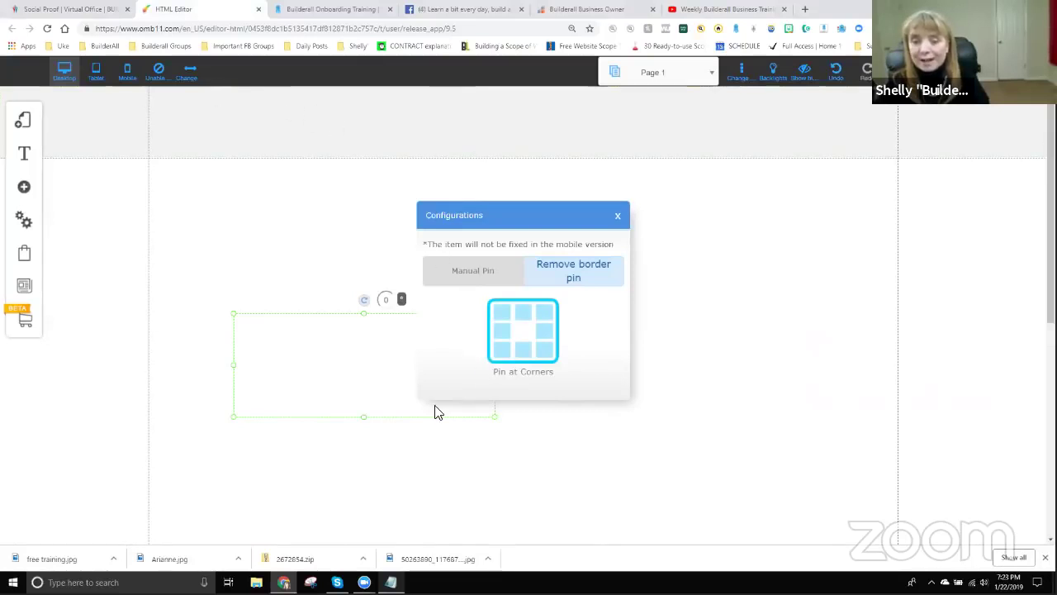
left_click(502, 351)
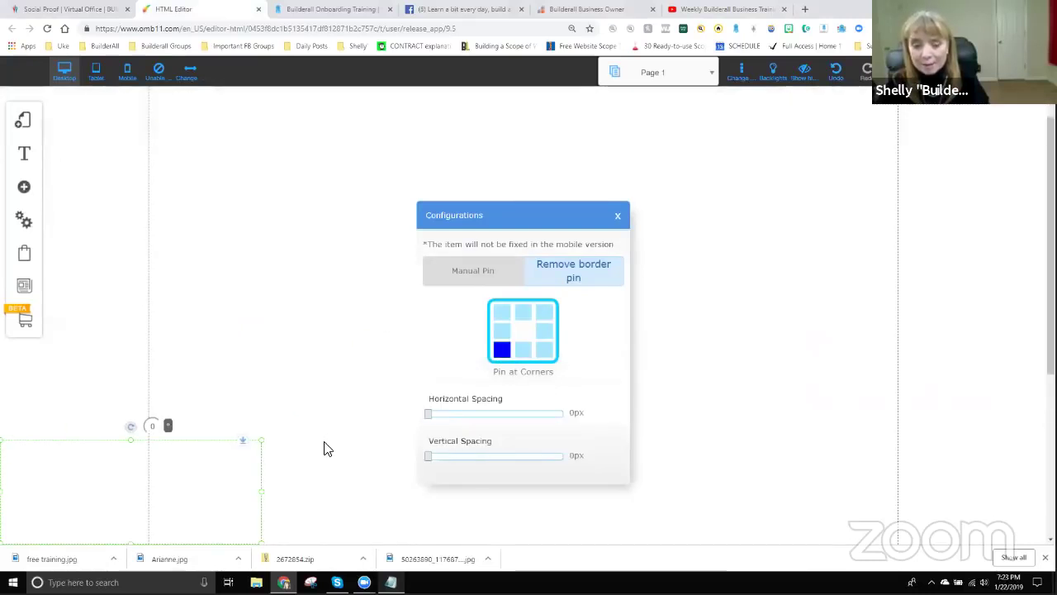
scroll(323, 443, "down", 3)
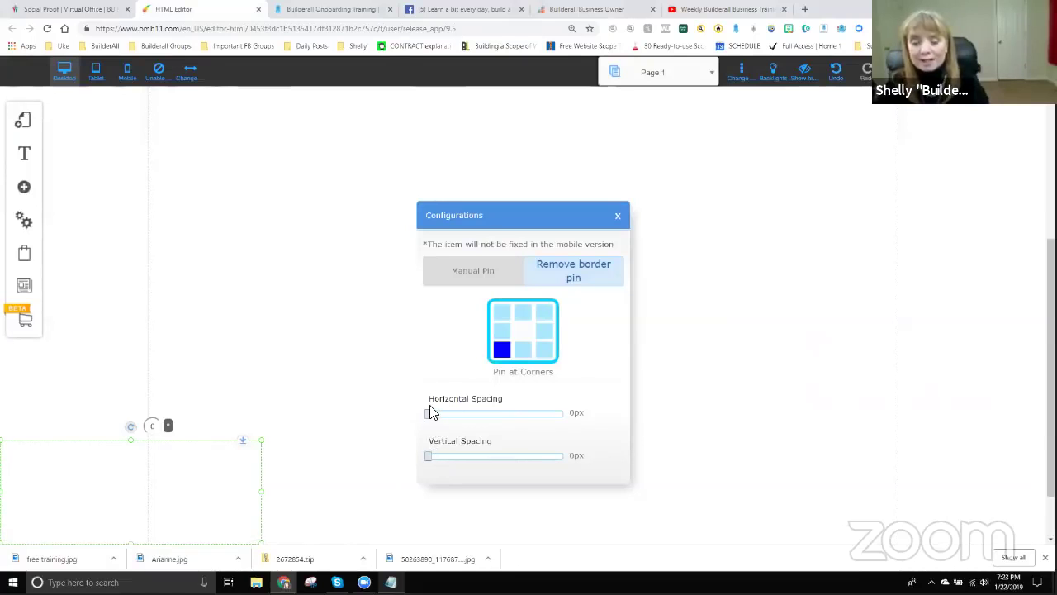
left_click_drag(432, 420, 454, 425)
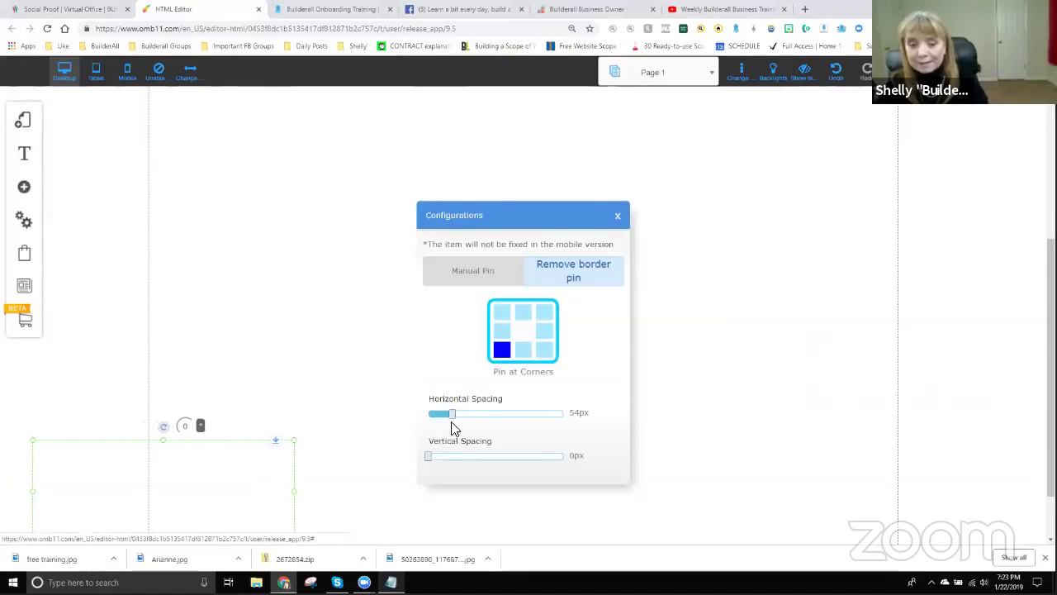
left_click_drag(432, 462, 455, 462)
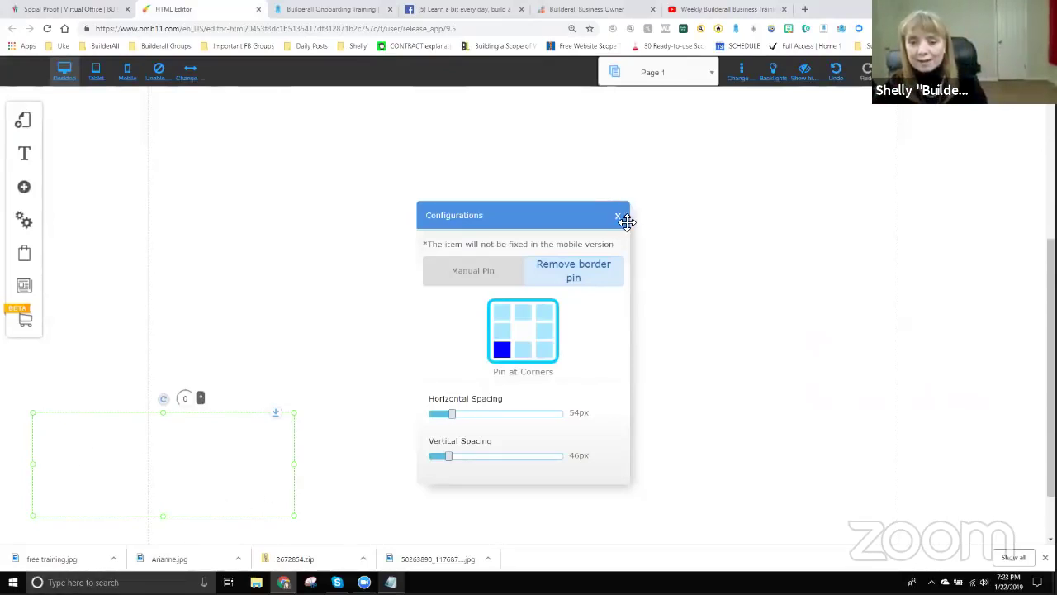
left_click(619, 219)
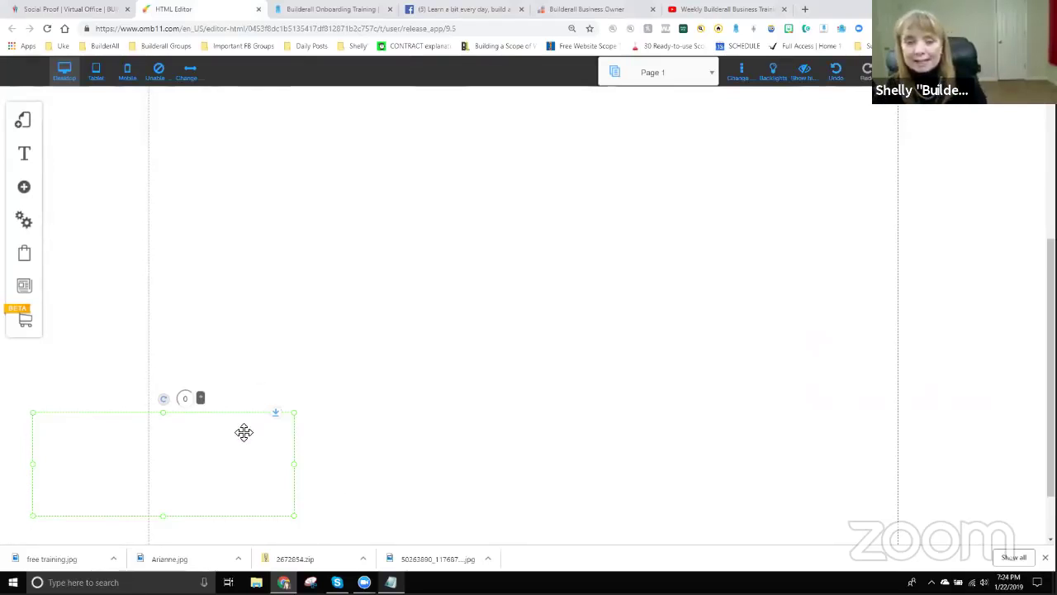
Add the Get Instant Access opt-in form and nudge it up and slightly left.
left_click(24, 188)
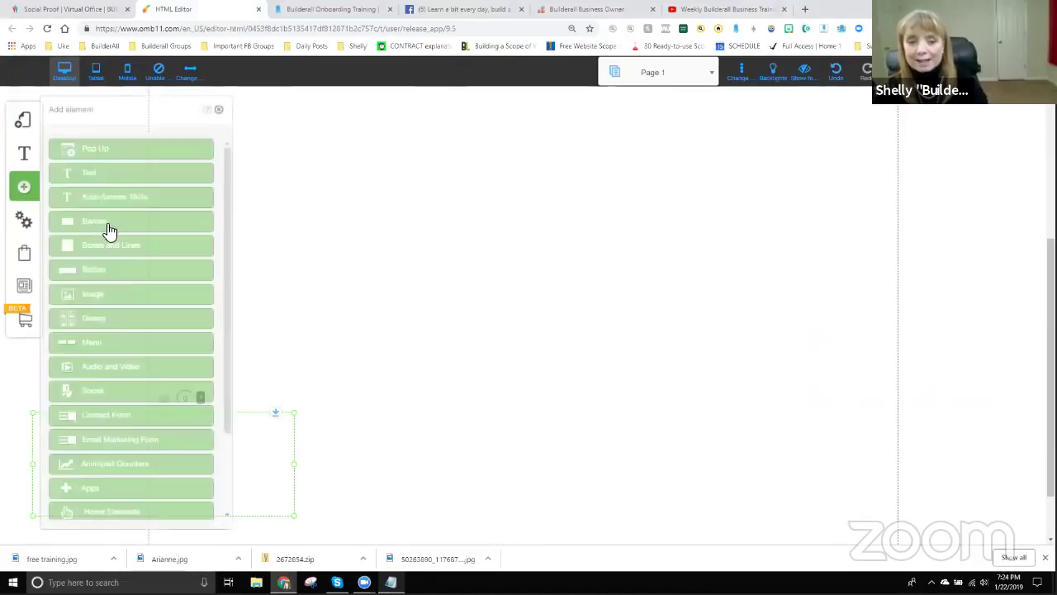
left_click(108, 442)
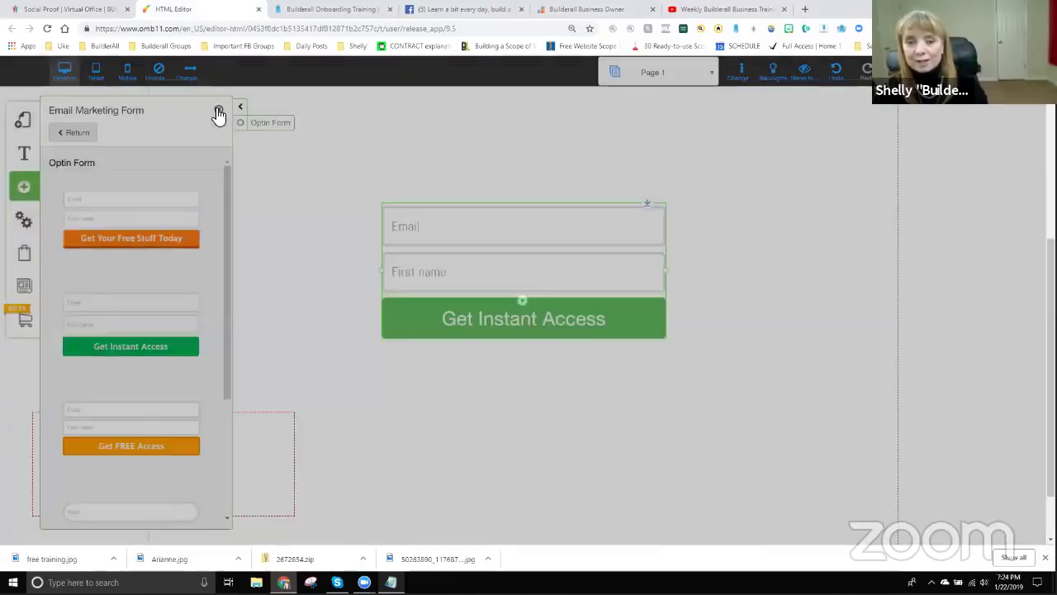
left_click(218, 110)
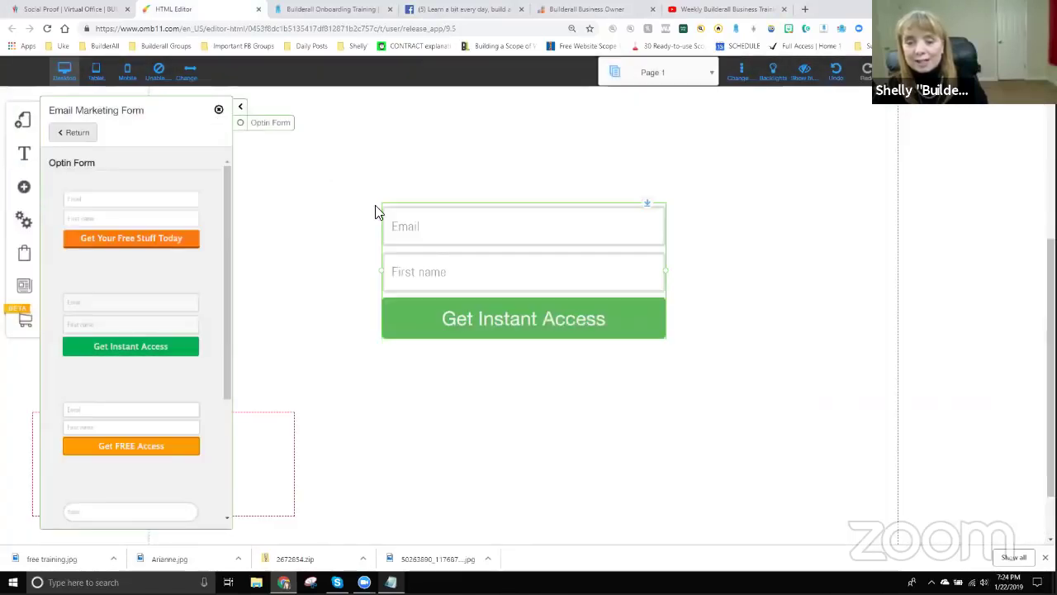
left_click_drag(449, 267, 443, 240)
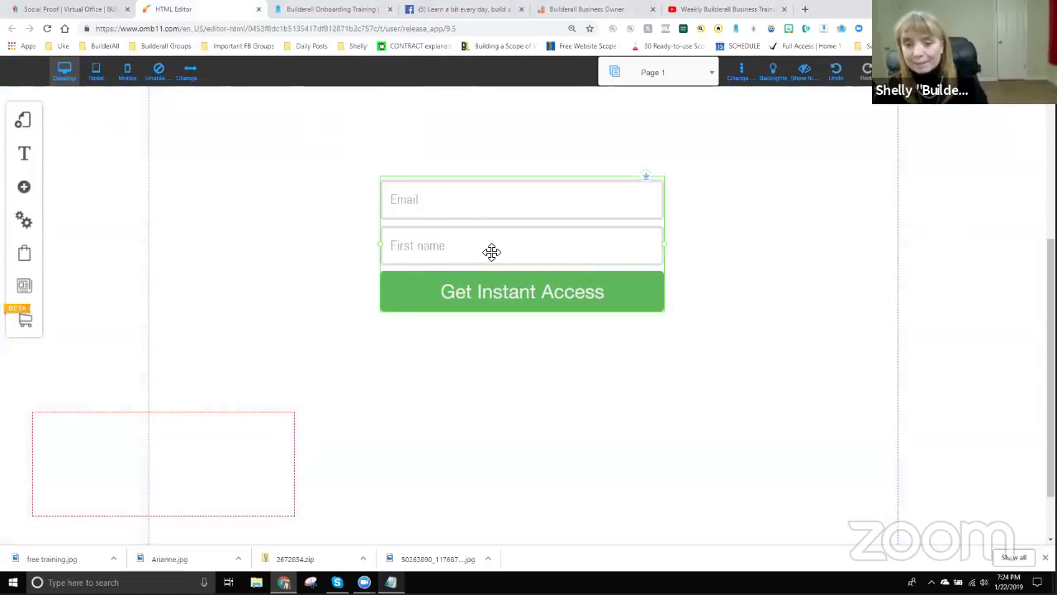
left_click_drag(491, 252, 452, 257)
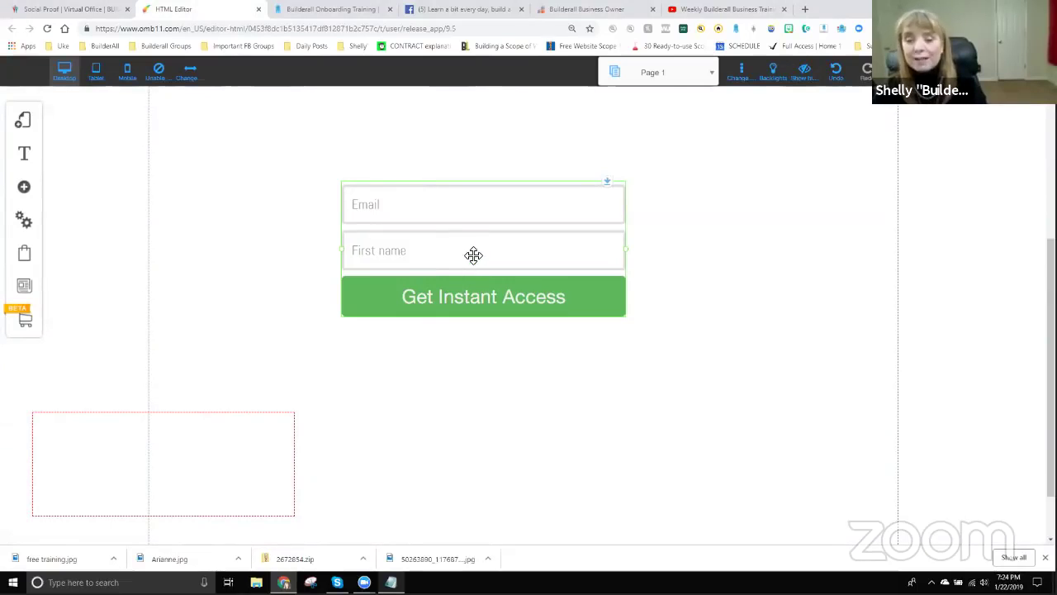
Connect the form to Lead Magnet Funnel Subscriber List and save the page with Ctrl+S.
left_click(472, 254)
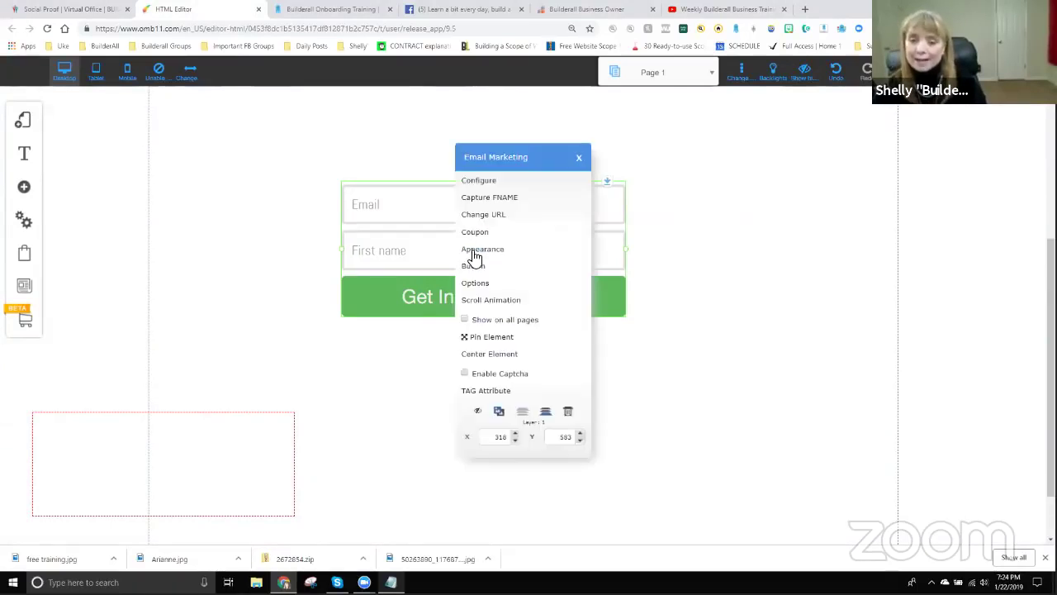
left_click(471, 181)
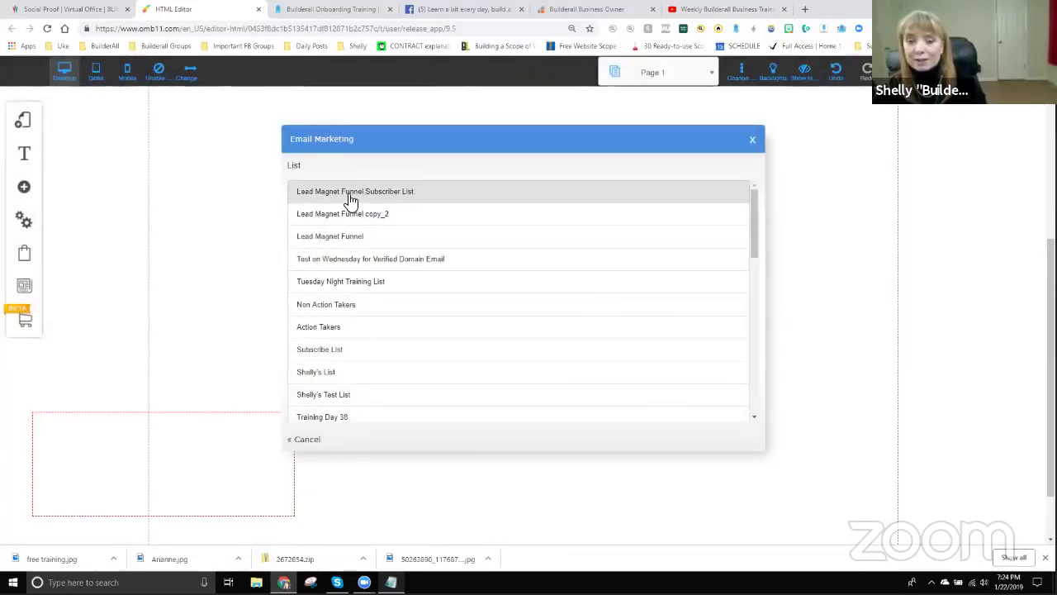
left_click(349, 195)
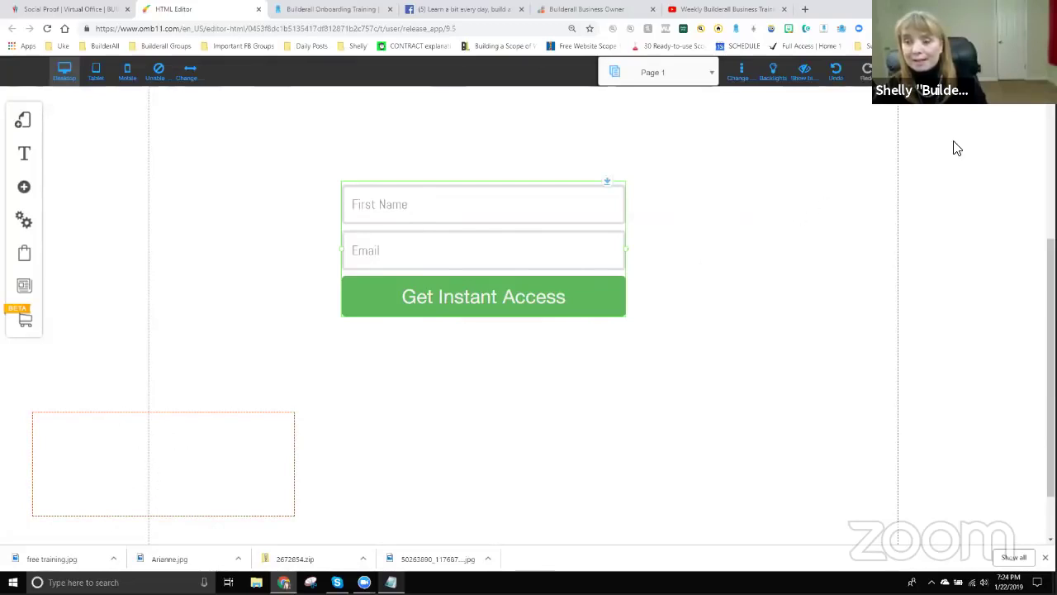
key("ctrl+s")
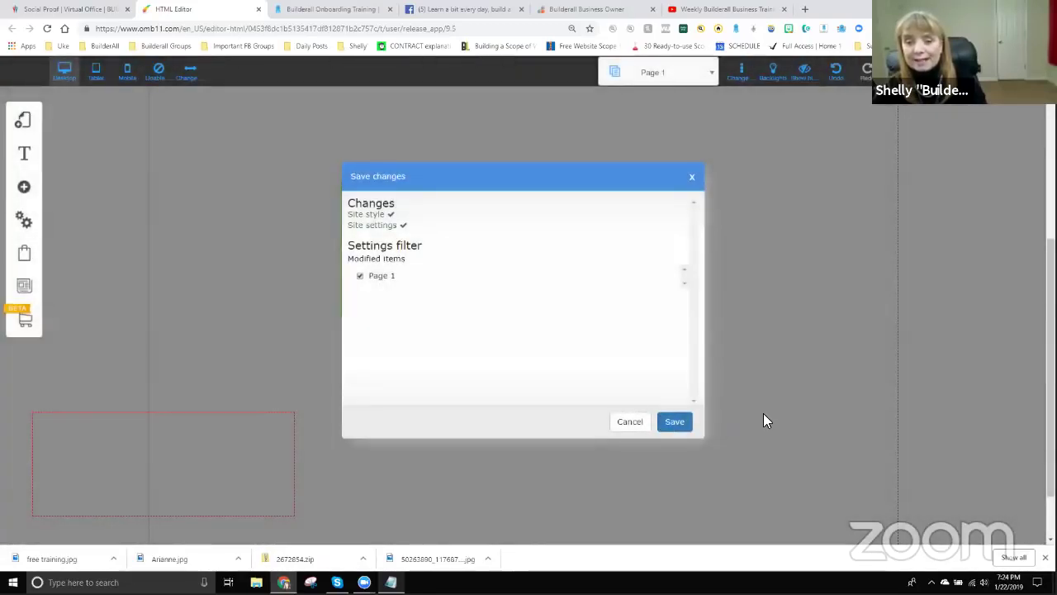
key("Return")
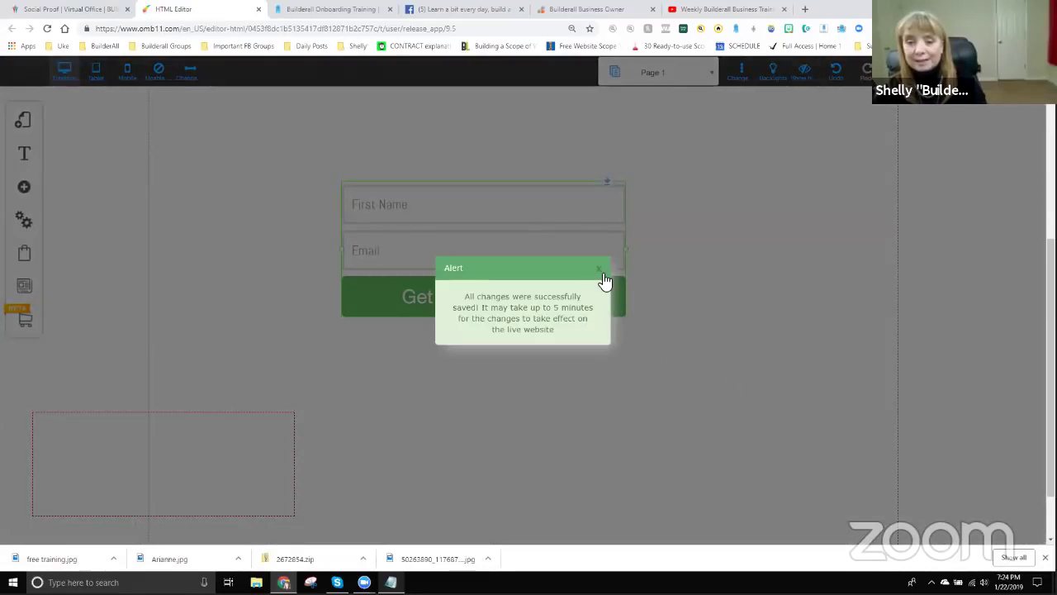
left_click(603, 274)
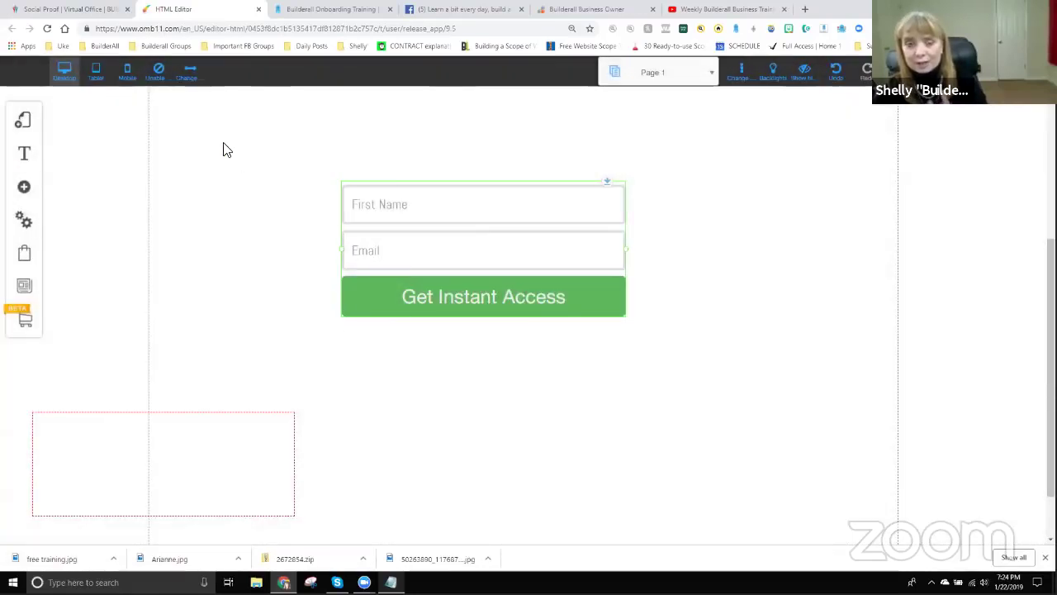
Close the Social Proof campaign code dialog and open the Drag and Drop Pixel Perfect My sites list.
left_click(82, 10)
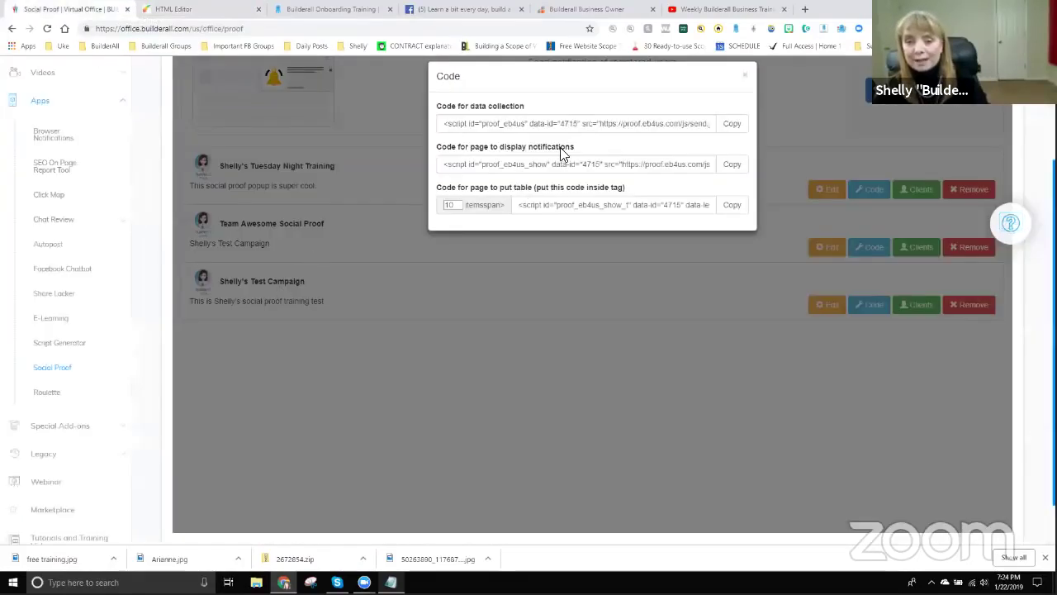
left_click(745, 76)
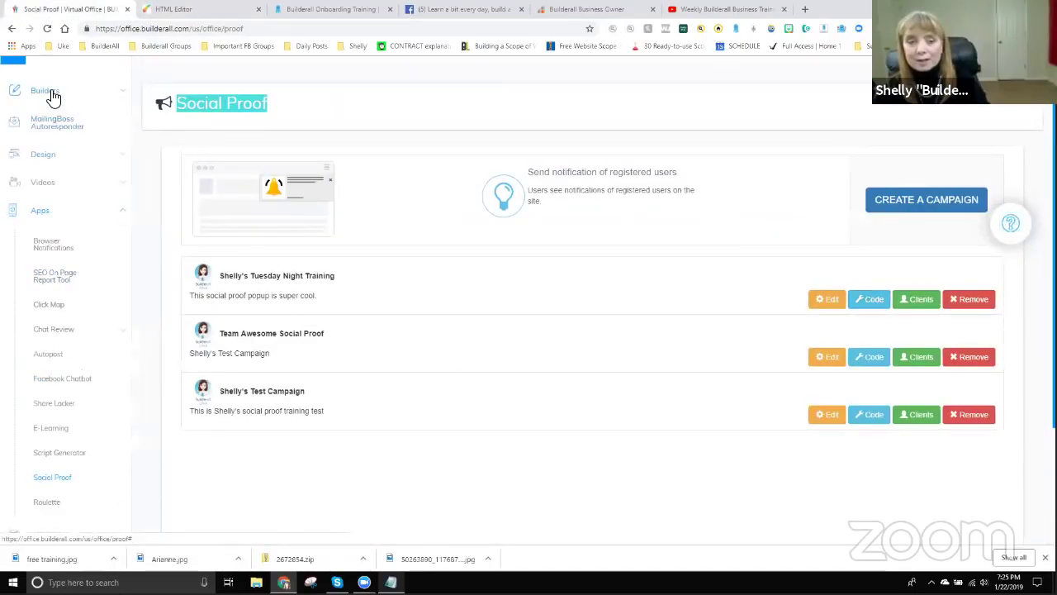
left_click(53, 126)
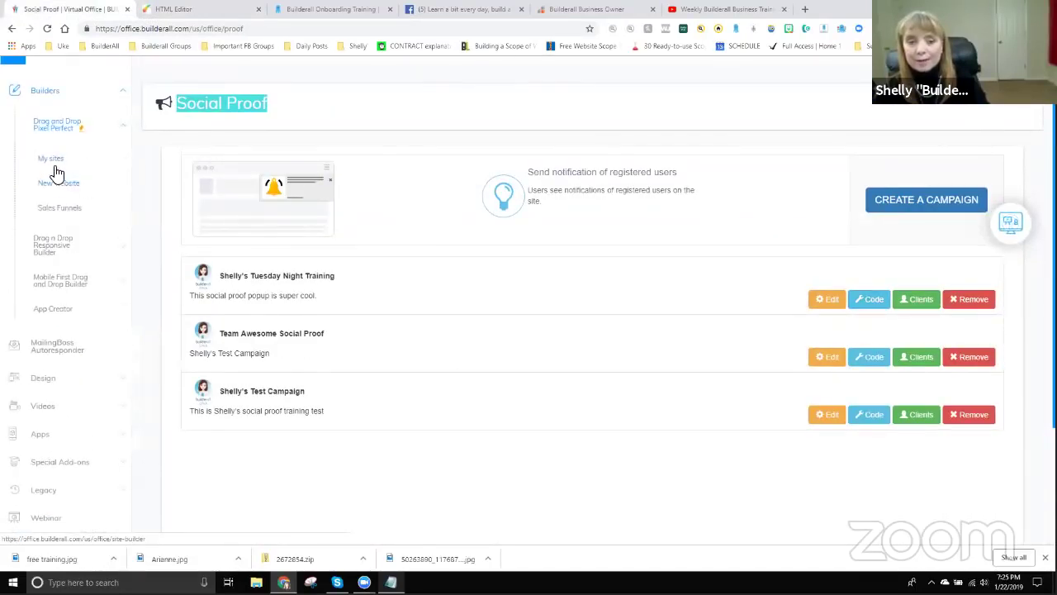
left_click(51, 161)
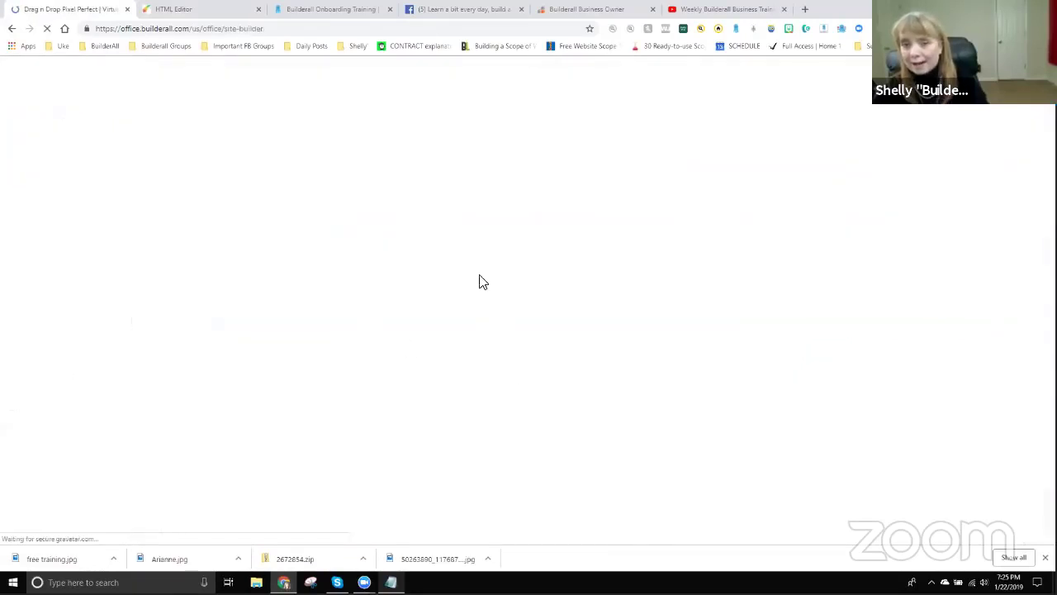
Save the page editor changes again and dismiss the saved alert.
left_click(224, 9)
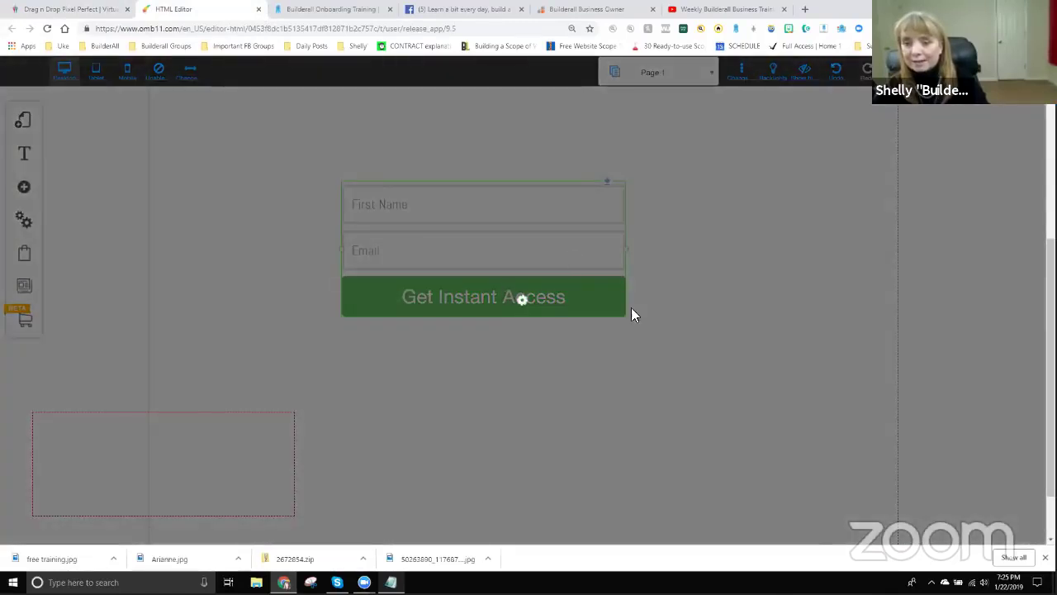
left_click(674, 422)
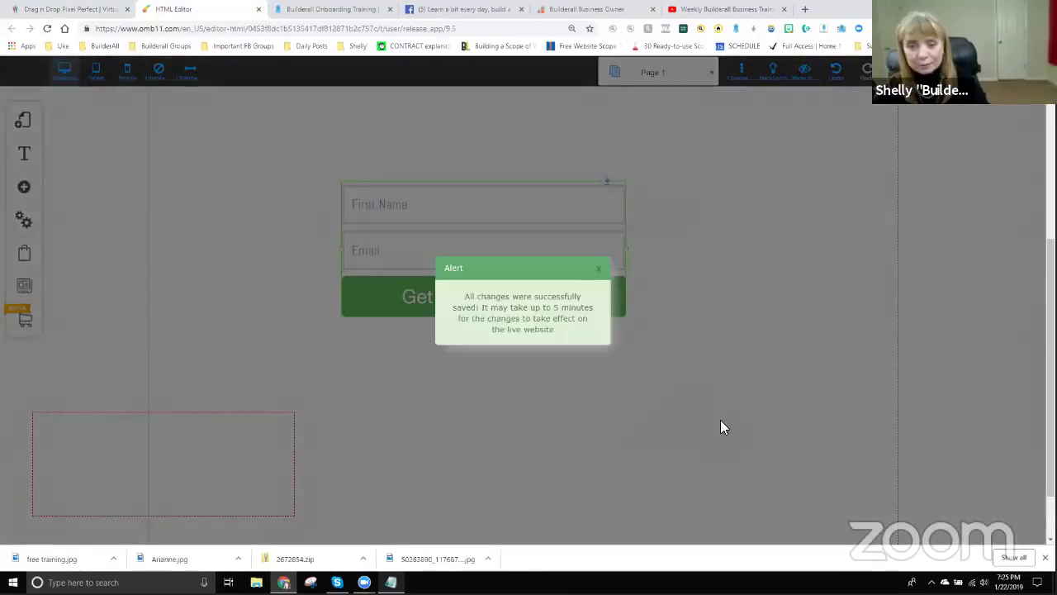
left_click(601, 271)
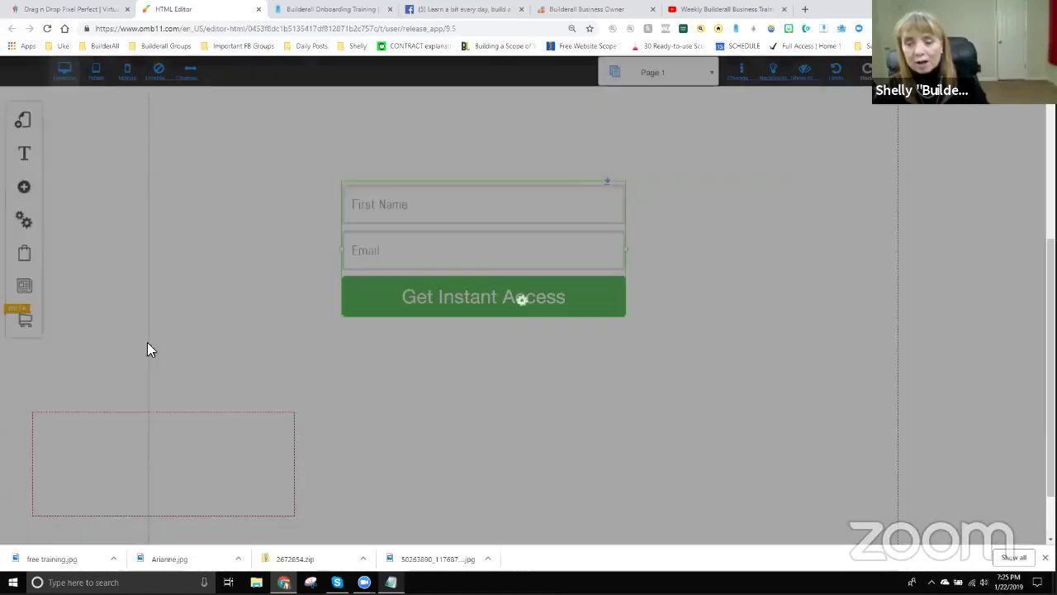
Filter My sites by 'play', open the live playground site, then return to the editor.
left_click(71, 9)
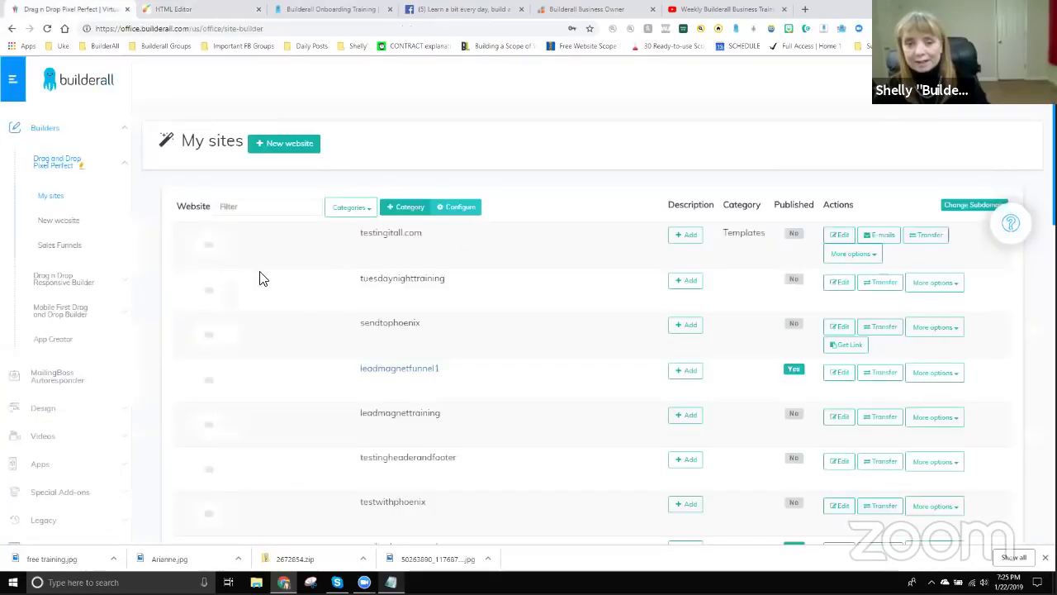
left_click(296, 207)
type("play")
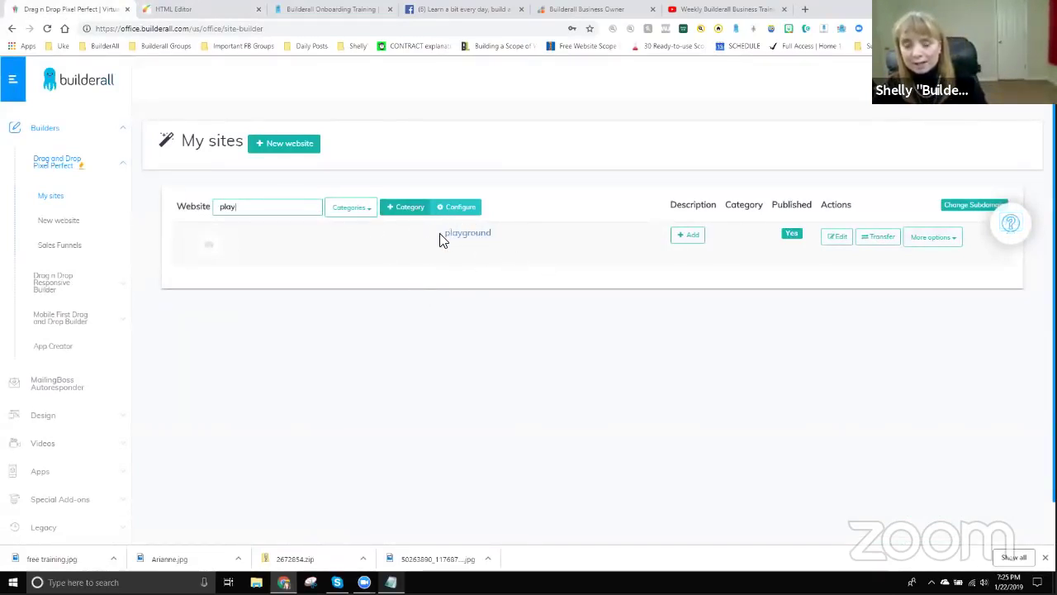
left_click(468, 236)
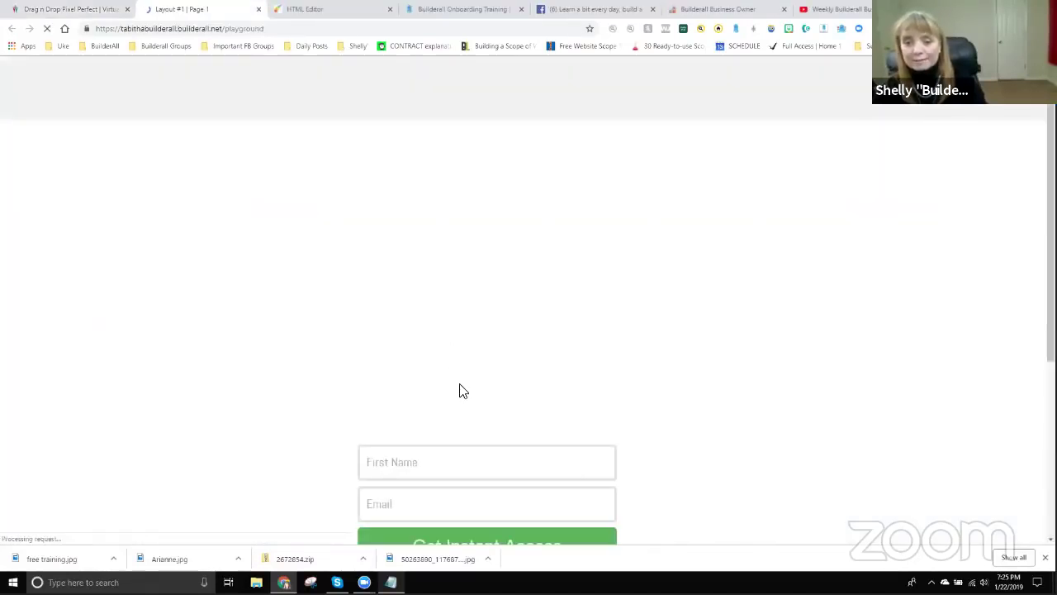
left_click(498, 431)
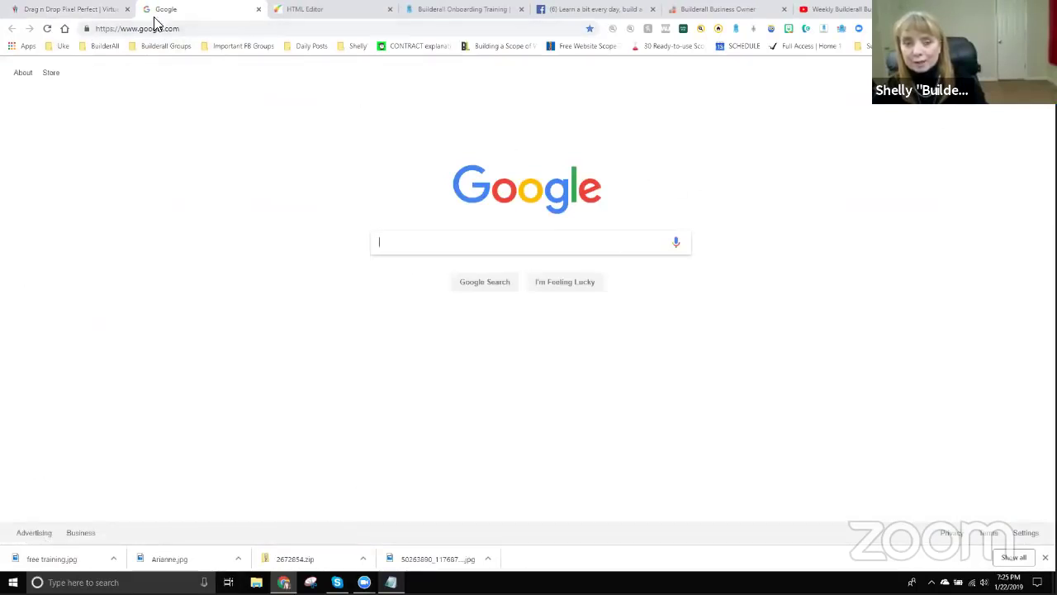
left_click(312, 15)
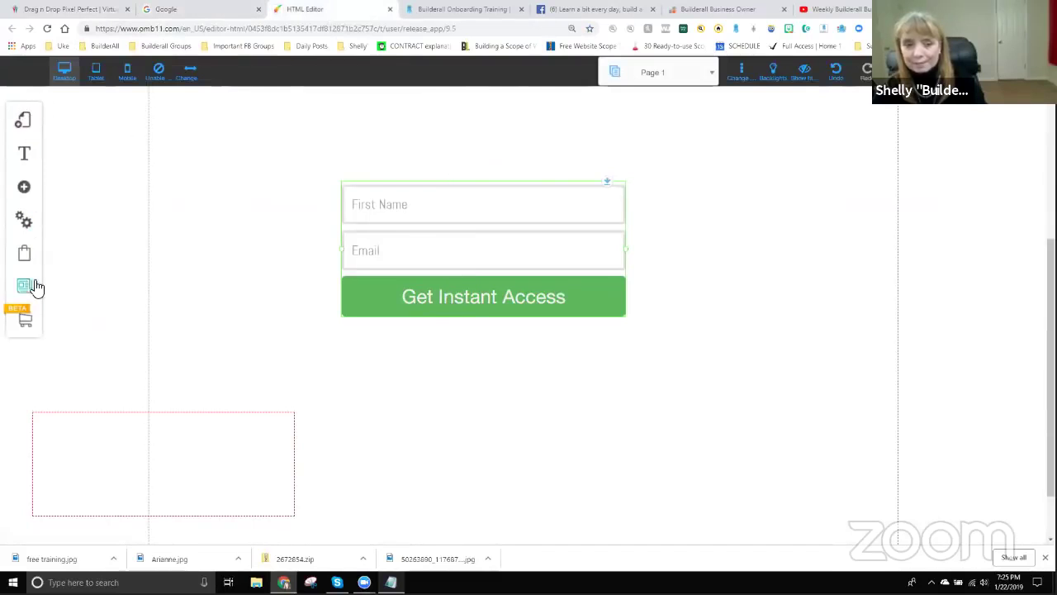
Add a blank page to Layout #1 and name it home2.
left_click(25, 124)
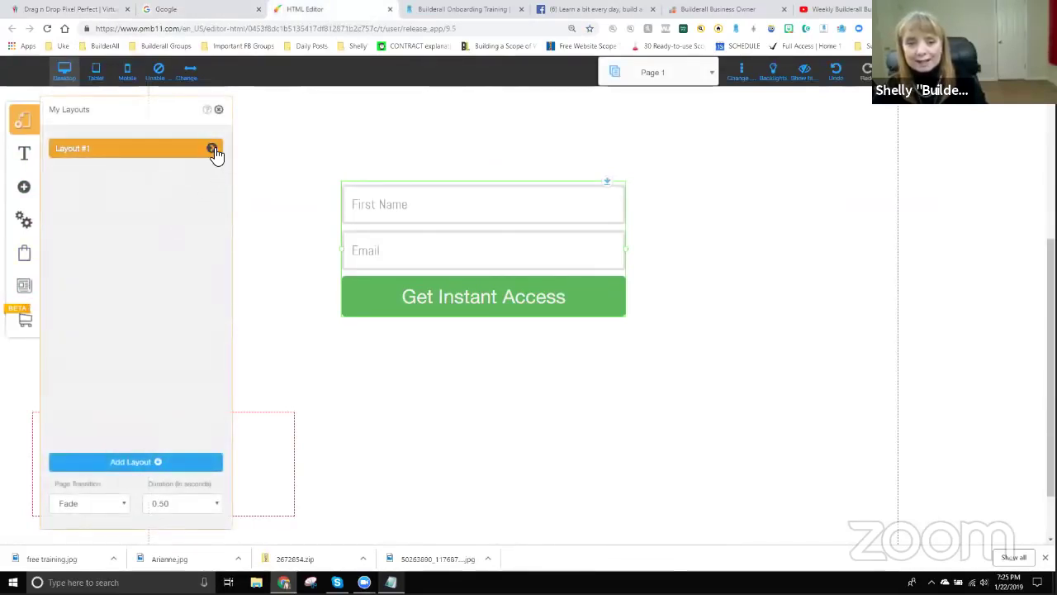
left_click(212, 150)
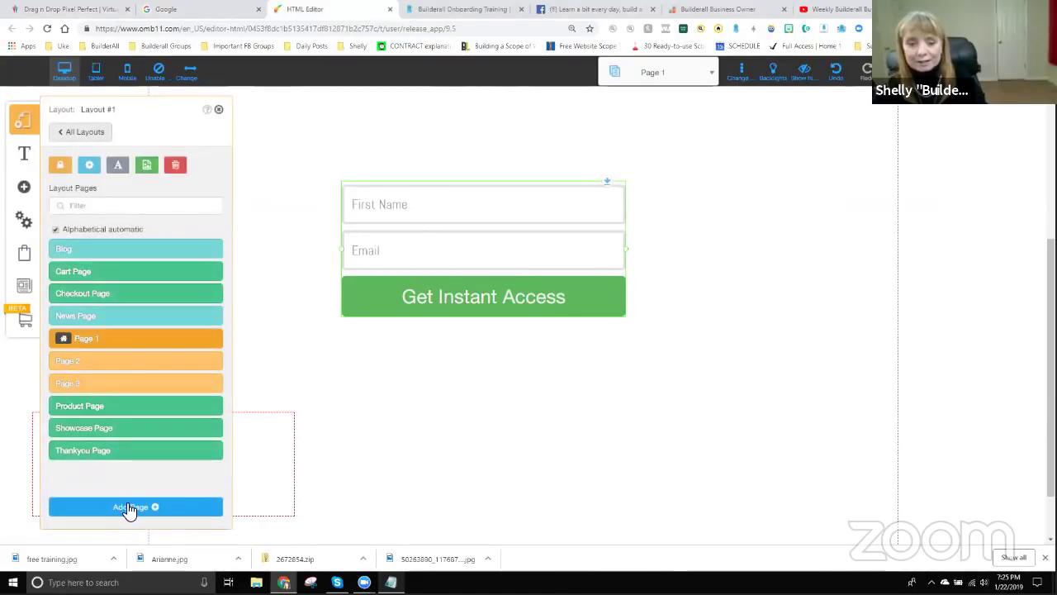
left_click(132, 507)
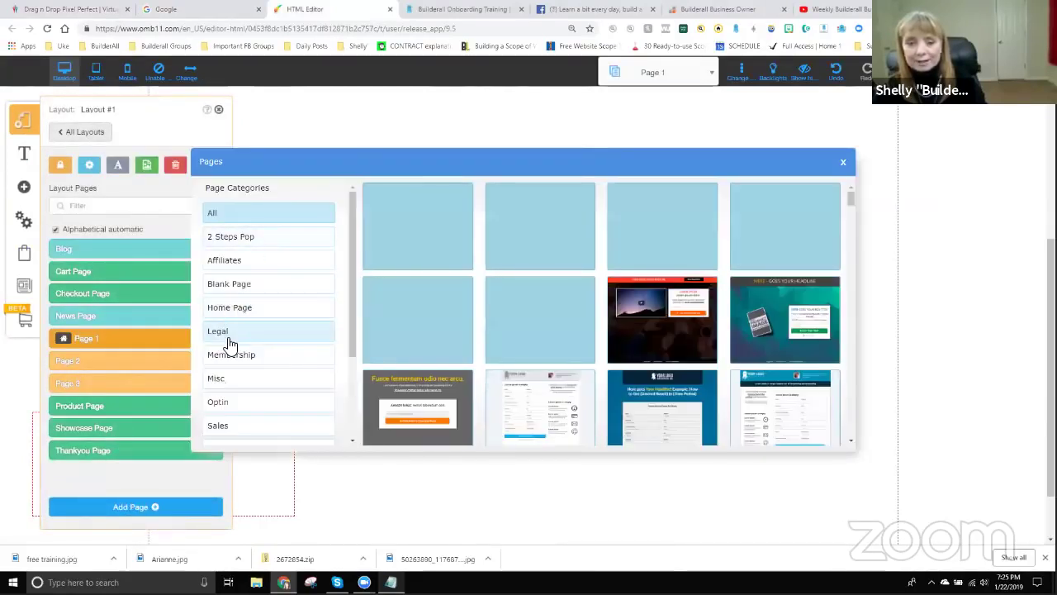
left_click(229, 286)
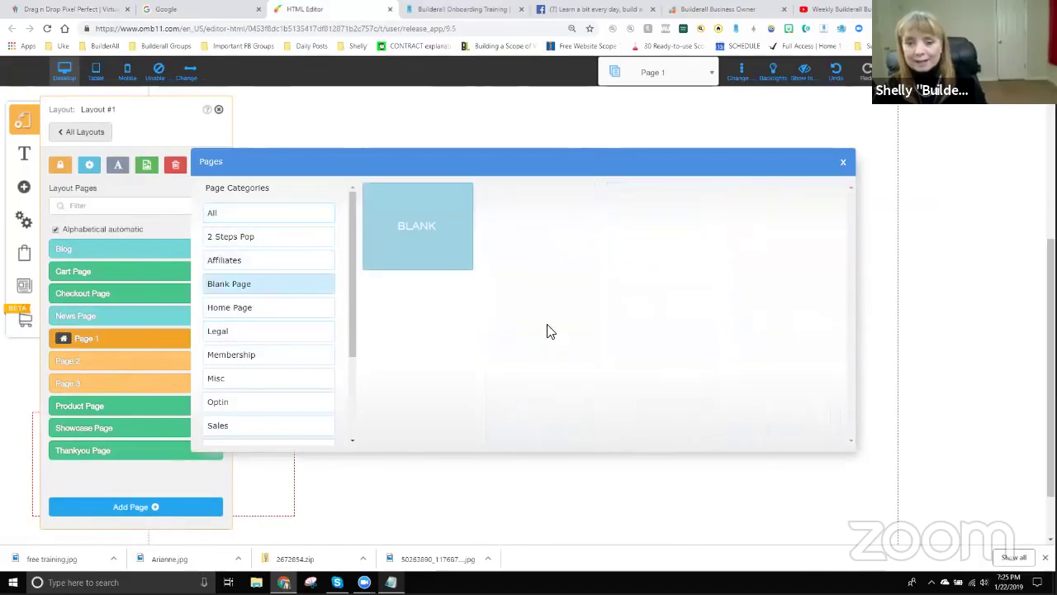
left_click(415, 235)
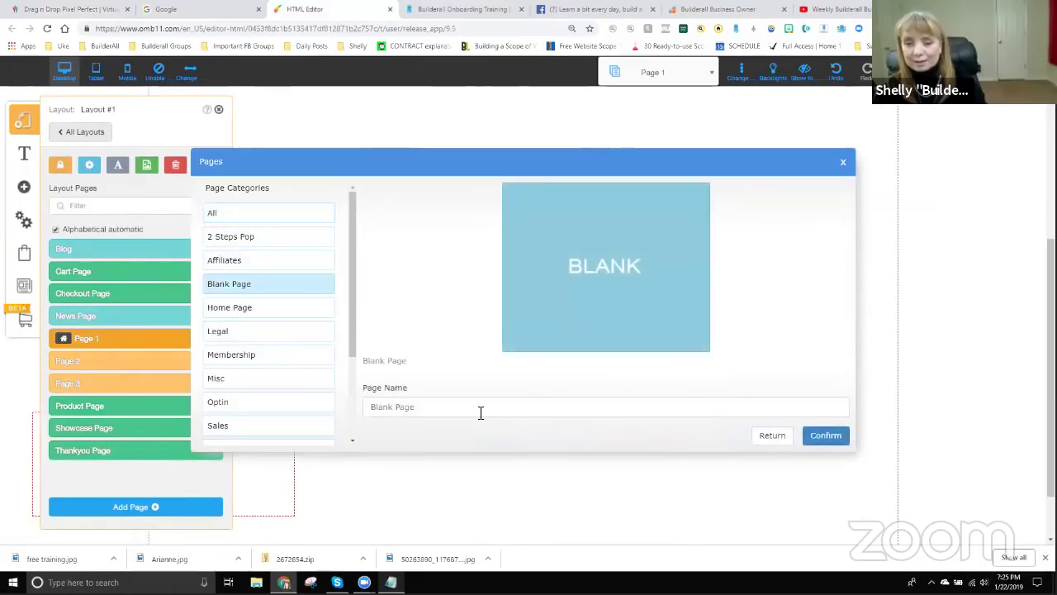
left_click(429, 408)
key("ctrl+a")
type("home")
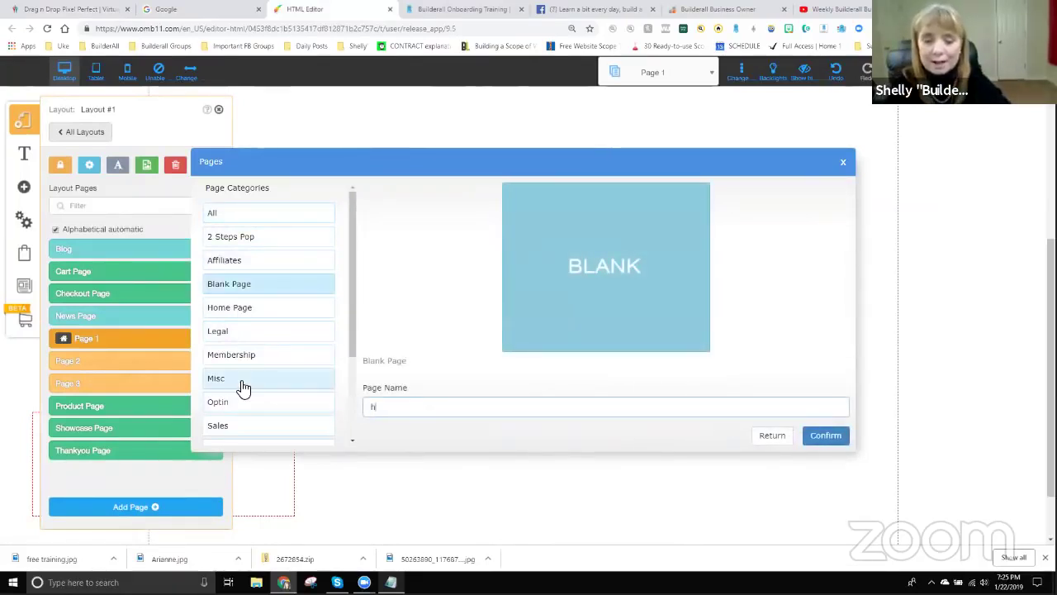
type("2")
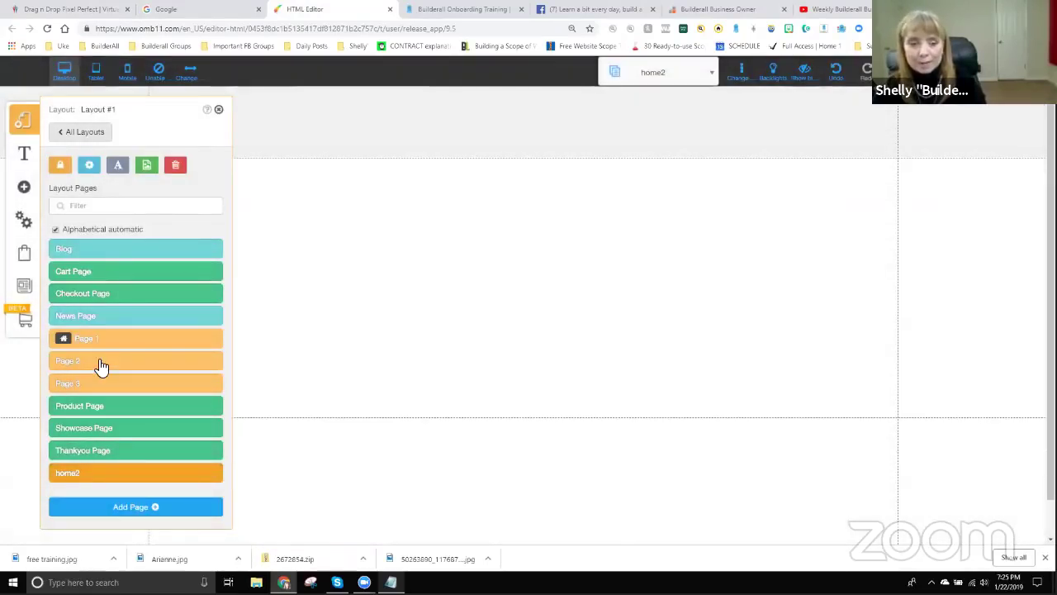
Save home2's page settings, close the pages panel, and save the site changes.
left_click(210, 470)
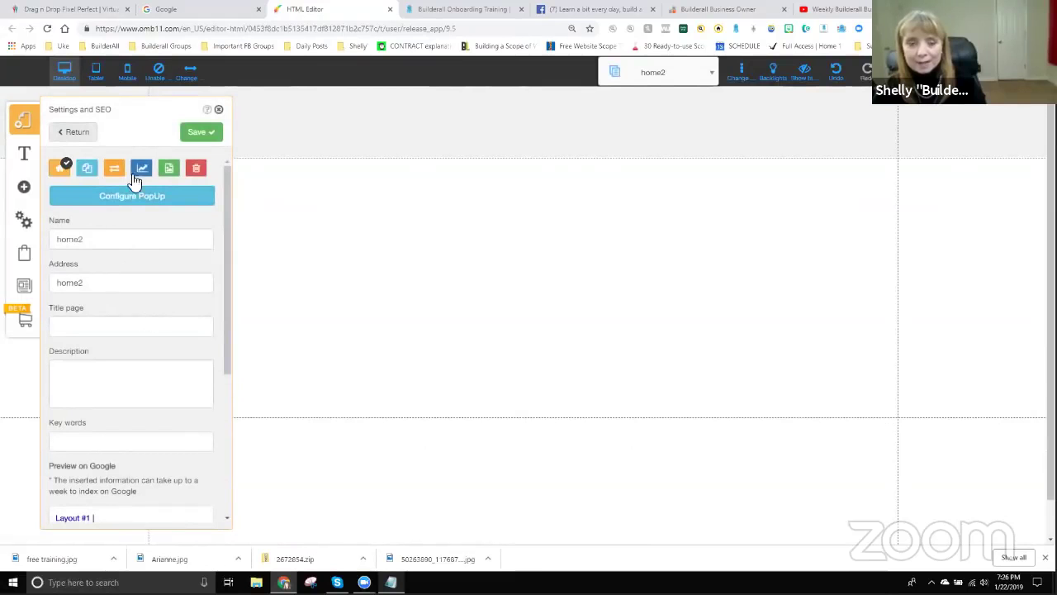
left_click(209, 135)
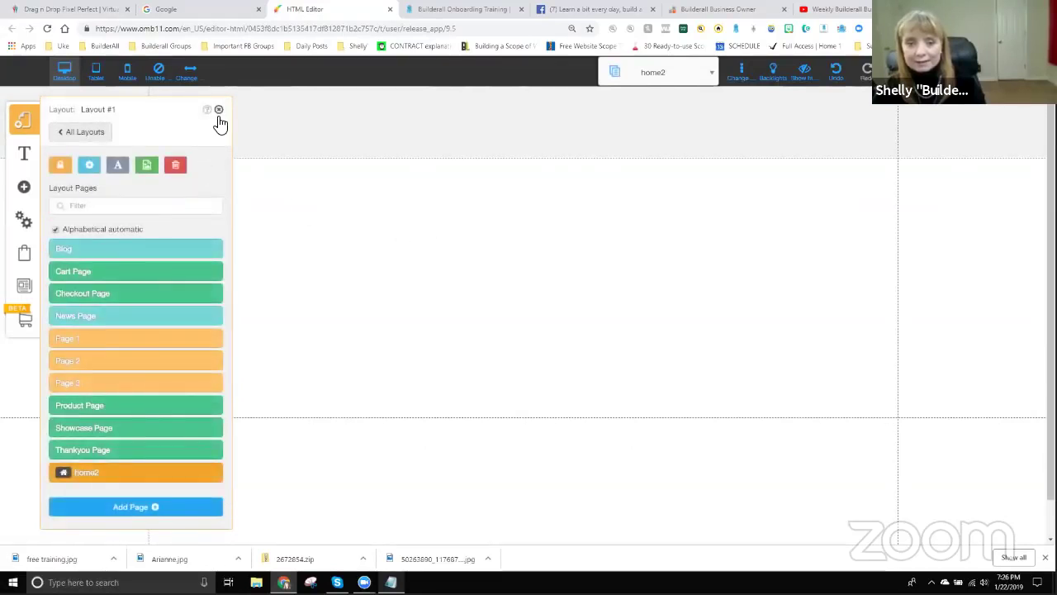
left_click(218, 112)
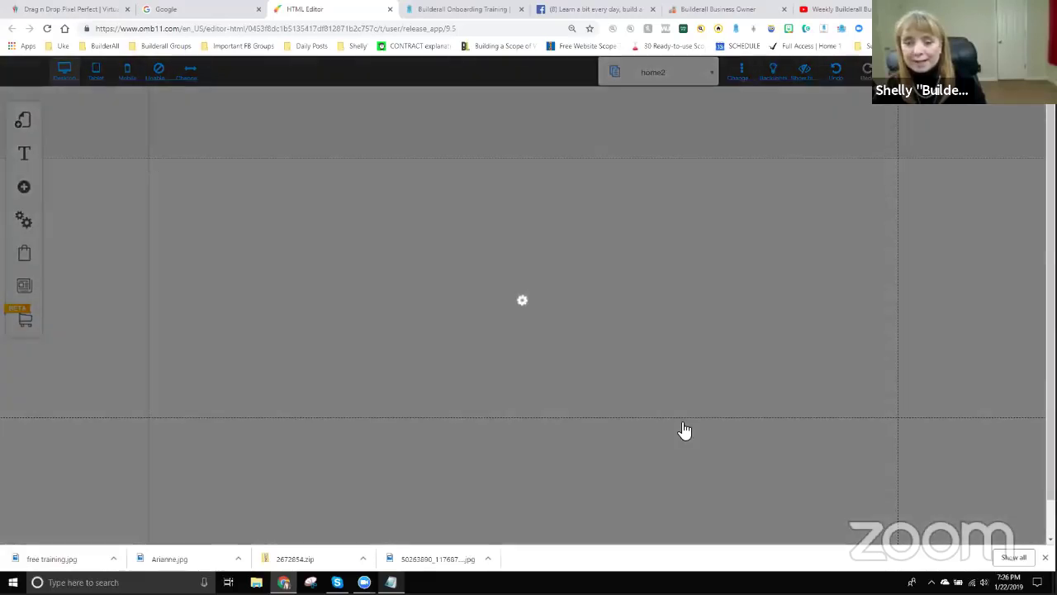
key("Return")
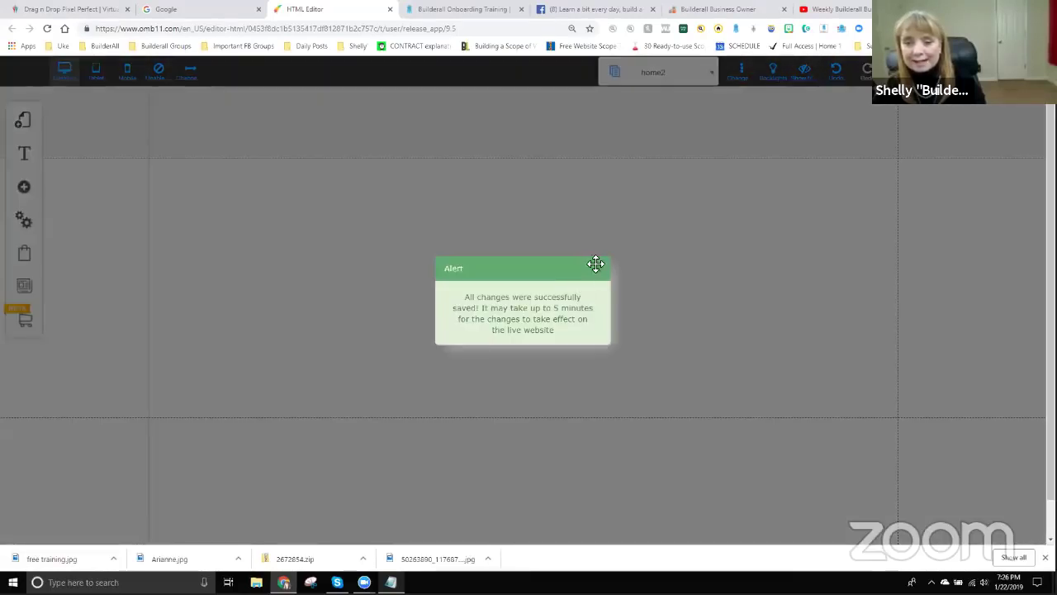
left_click(602, 275)
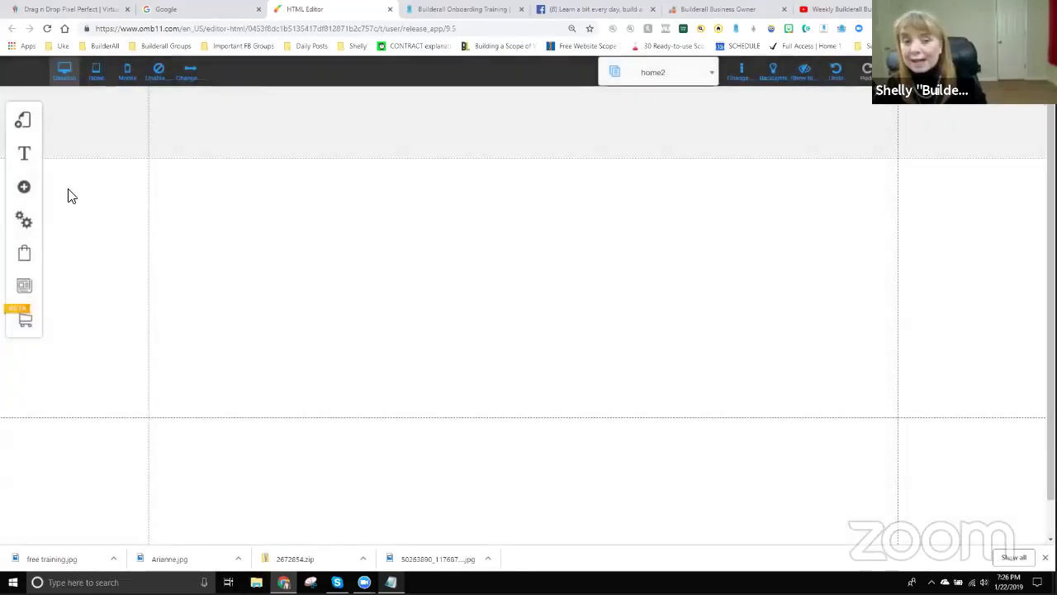
Place the Get Instant Access opt-in form on home2 and connect it to a MailingBoss mailing list.
left_click(24, 189)
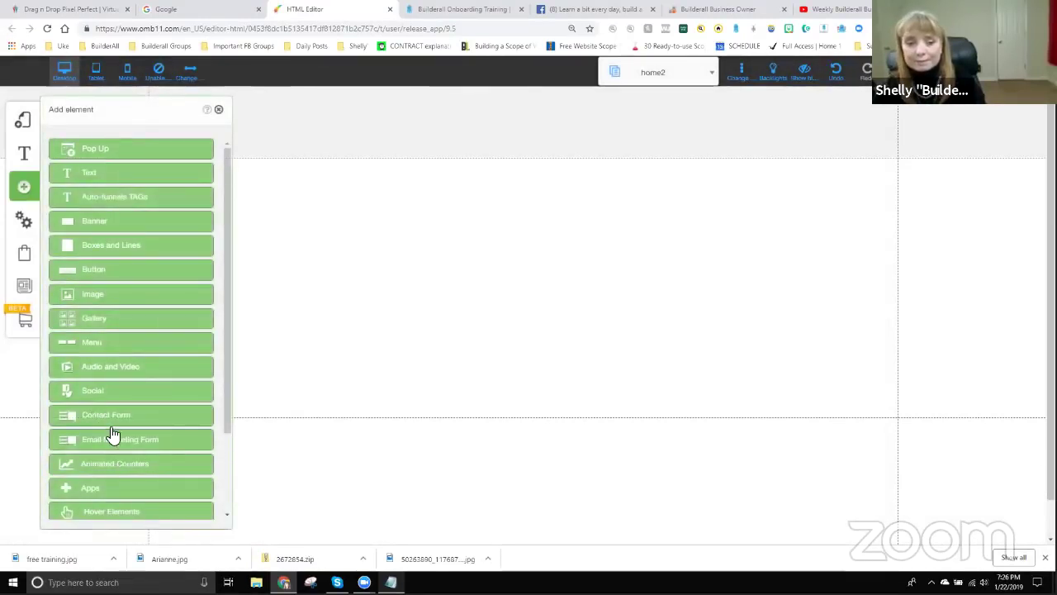
left_click(118, 443)
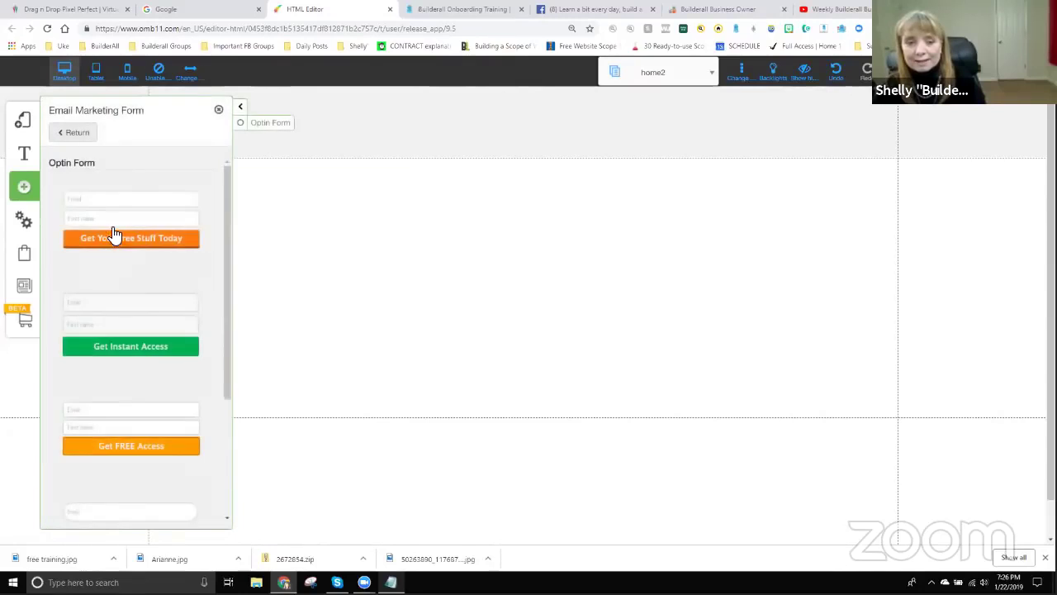
left_click(128, 321)
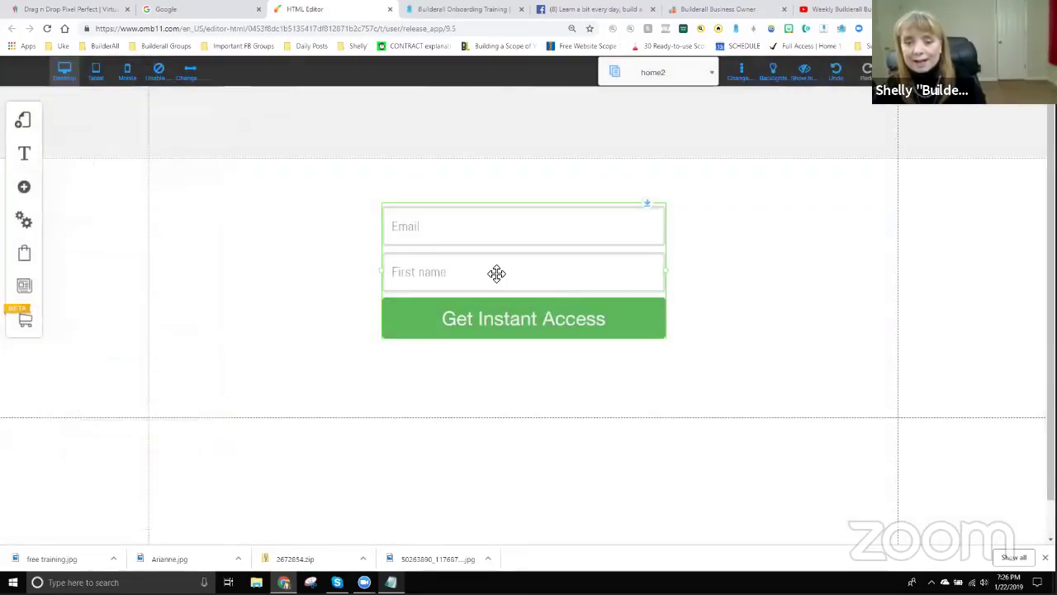
left_click(496, 273)
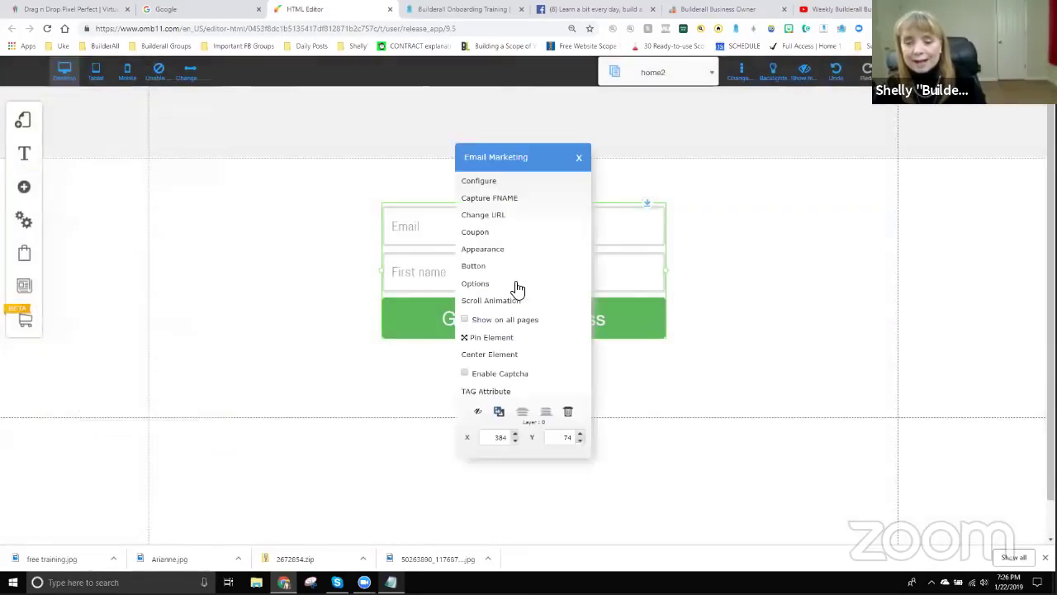
left_click(482, 180)
left_click(372, 219)
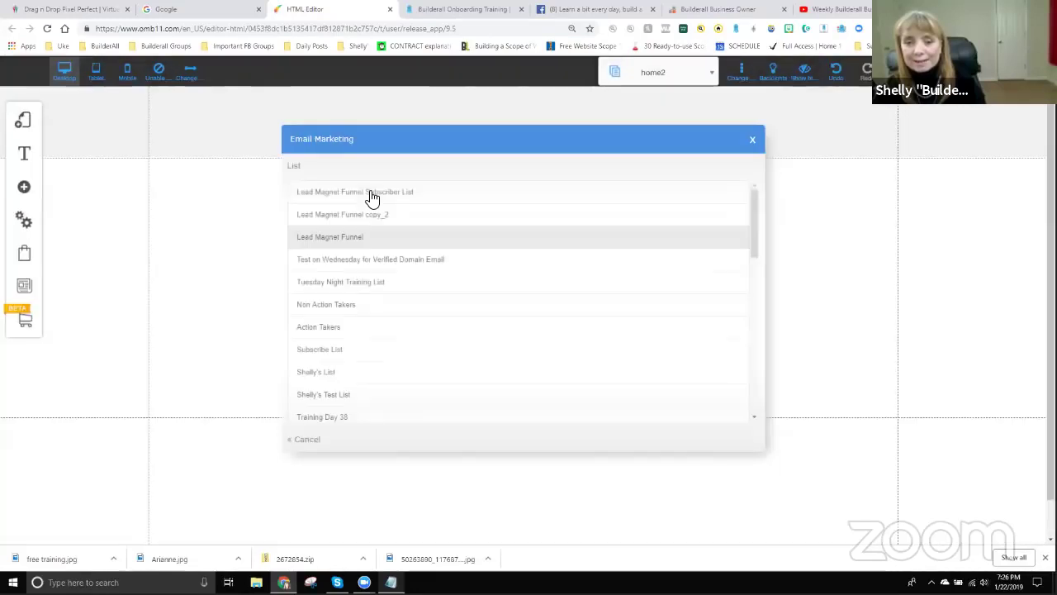
left_click(565, 330)
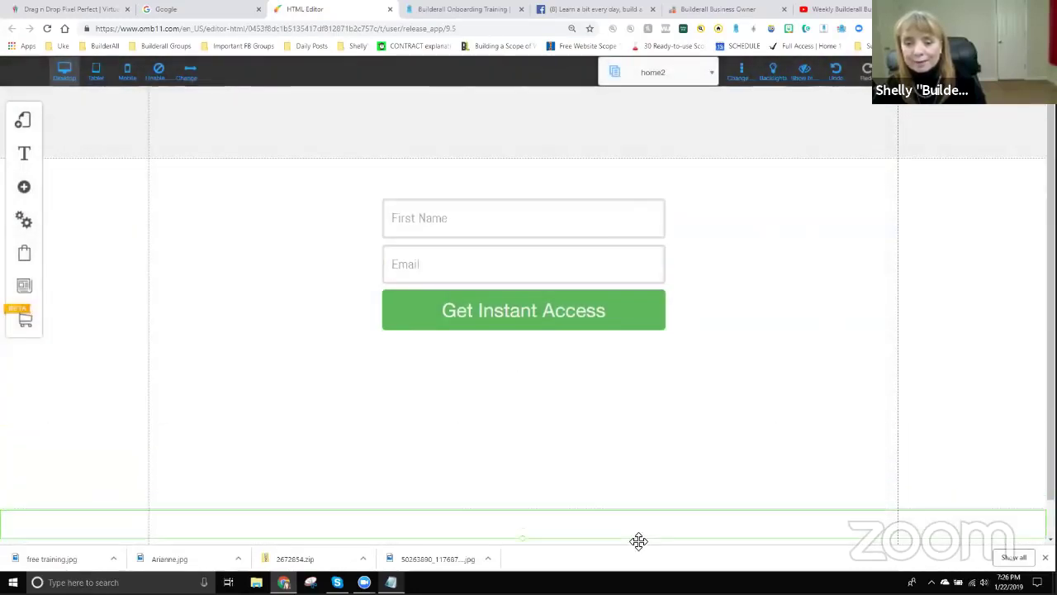
left_click(24, 187)
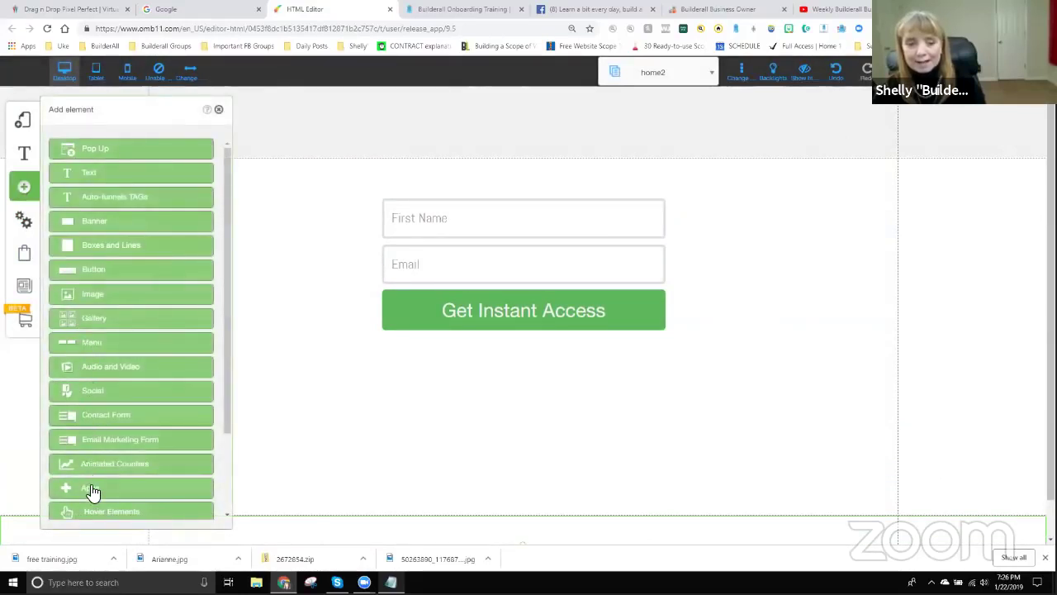
left_click(90, 488)
Add an HTML element below the form and replace its code with the two proof notification scripts.
left_click(125, 293)
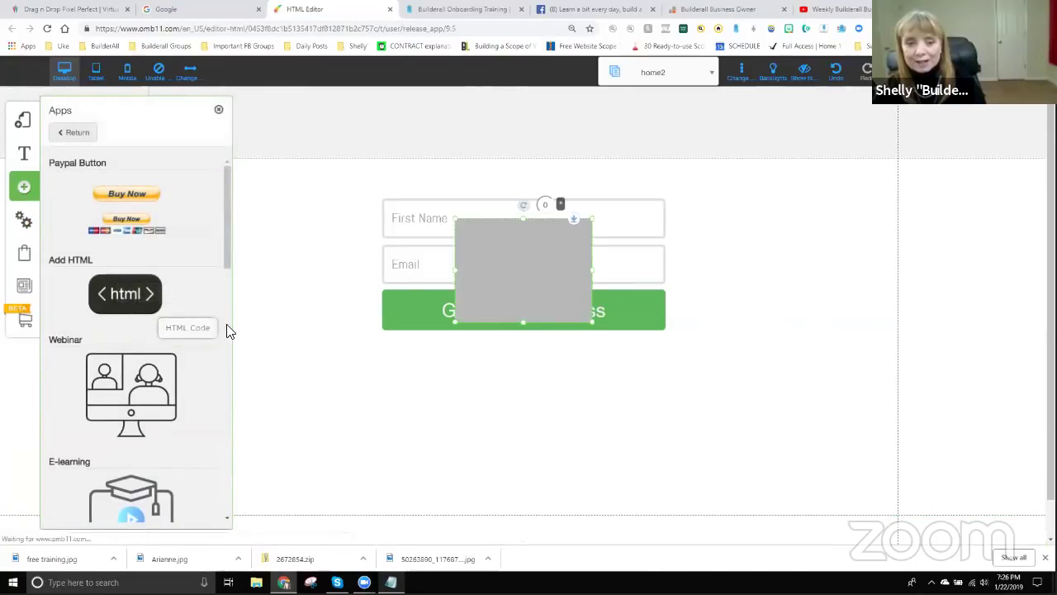
left_click_drag(583, 268, 450, 403)
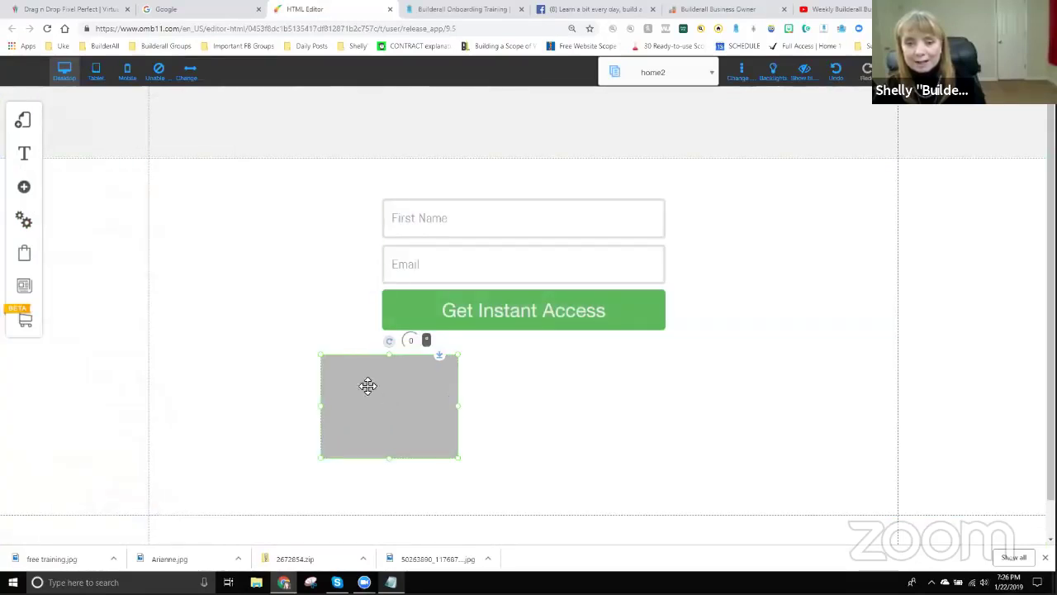
right_click(397, 366)
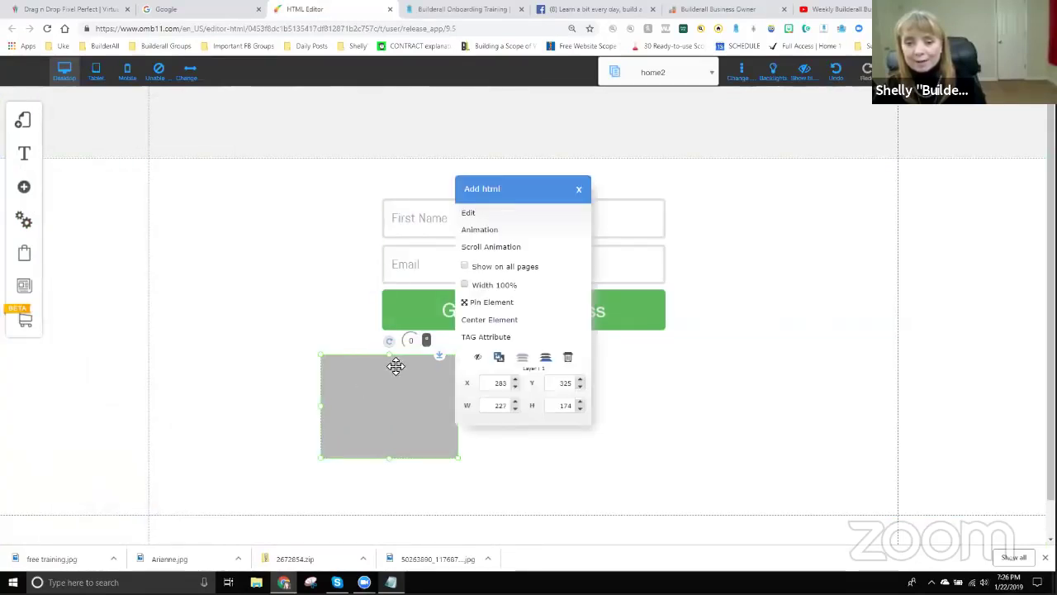
left_click(470, 213)
left_click(366, 299)
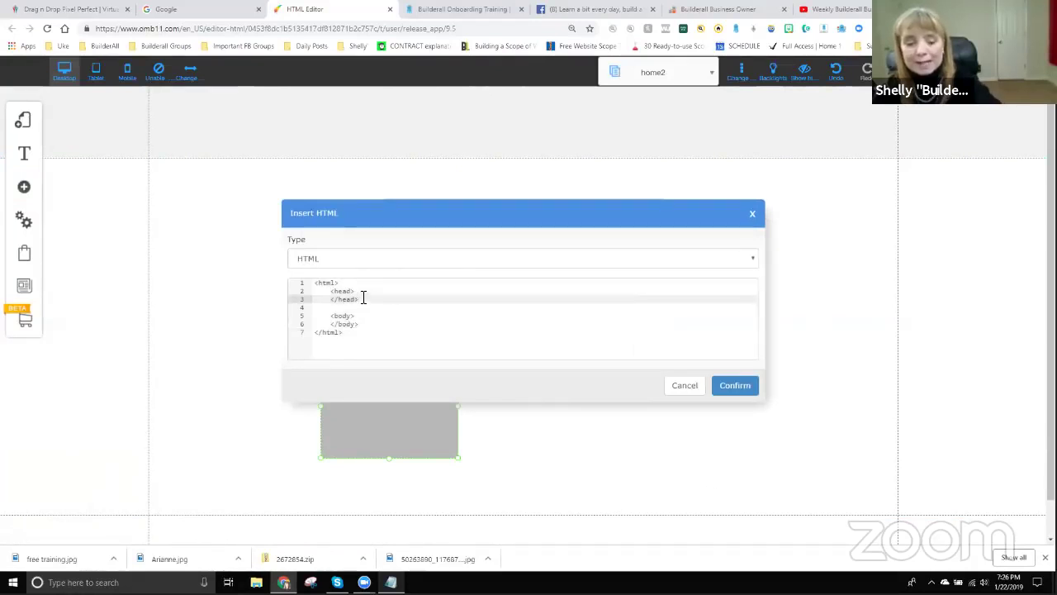
key("ctrl+a")
key("BackSpace")
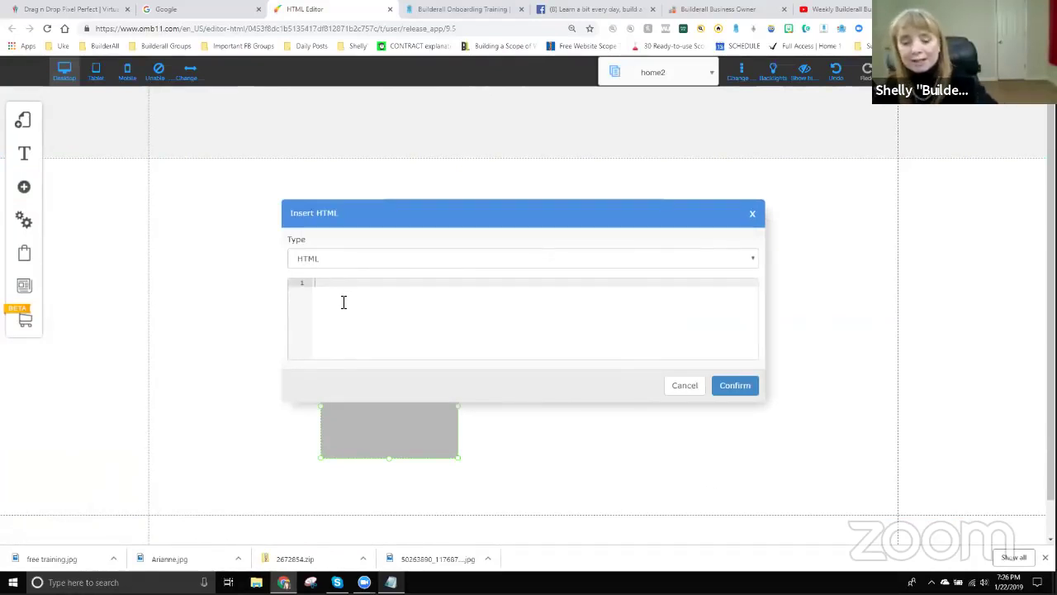
type("<script id=\"proof_eb4us\" data-id=\"4715\" src=\"https://proof.eb4us.com/js/send.js\"></script>  <script id=\"proof_eb4us_show\" data-id=\"4715\" src=\"https://proof.eb4us.com/js/addnotification.js\"></script>")
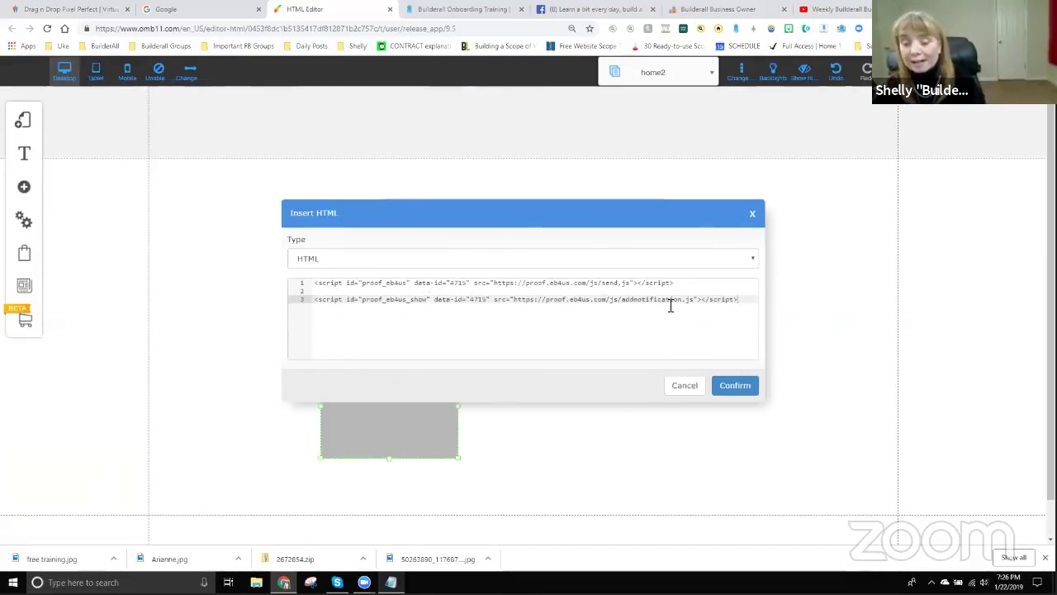
left_click(733, 390)
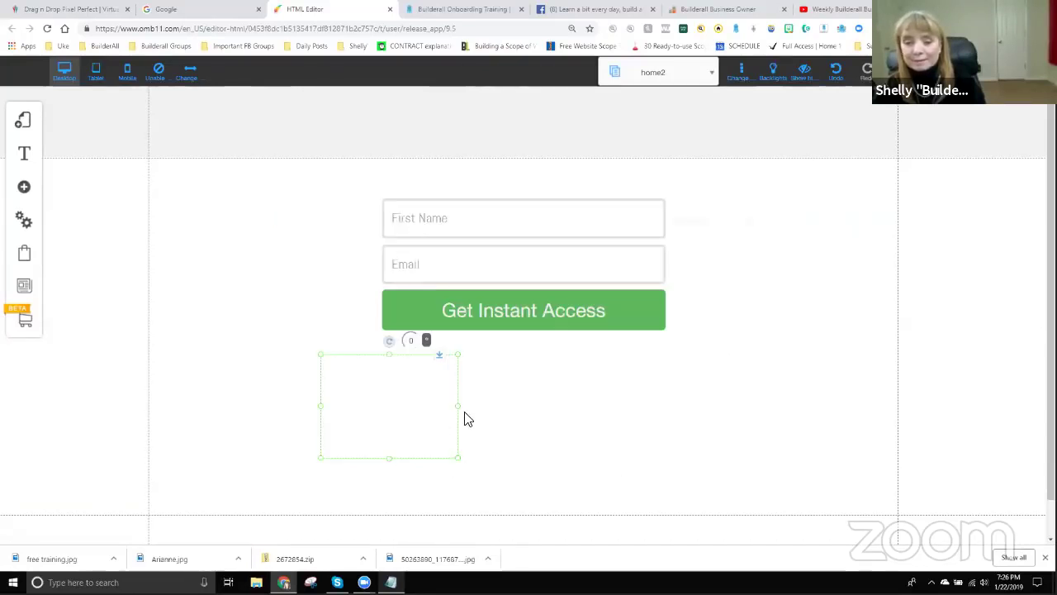
Widen the HTML box and pin it bottom-left with 41px horizontal, 39px vertical spacing.
left_click_drag(461, 416, 619, 408)
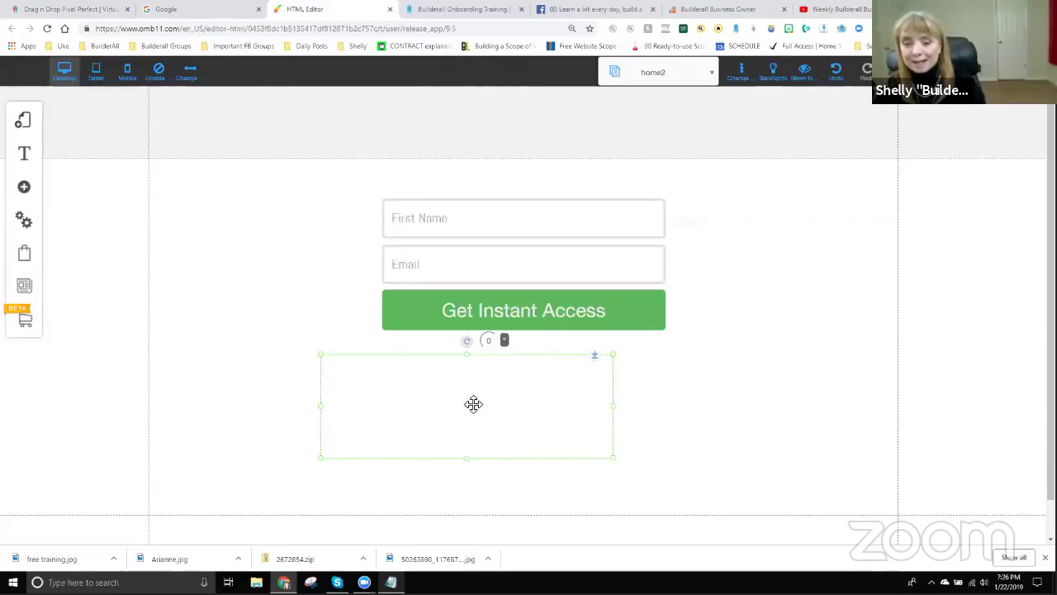
left_click_drag(472, 404, 443, 406)
right_click(370, 412)
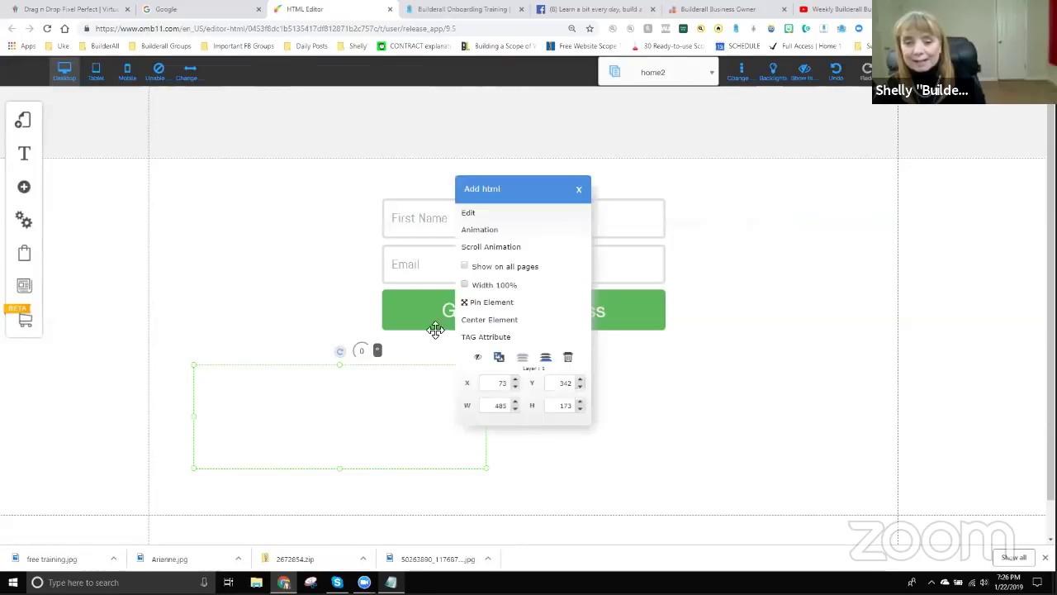
left_click(476, 302)
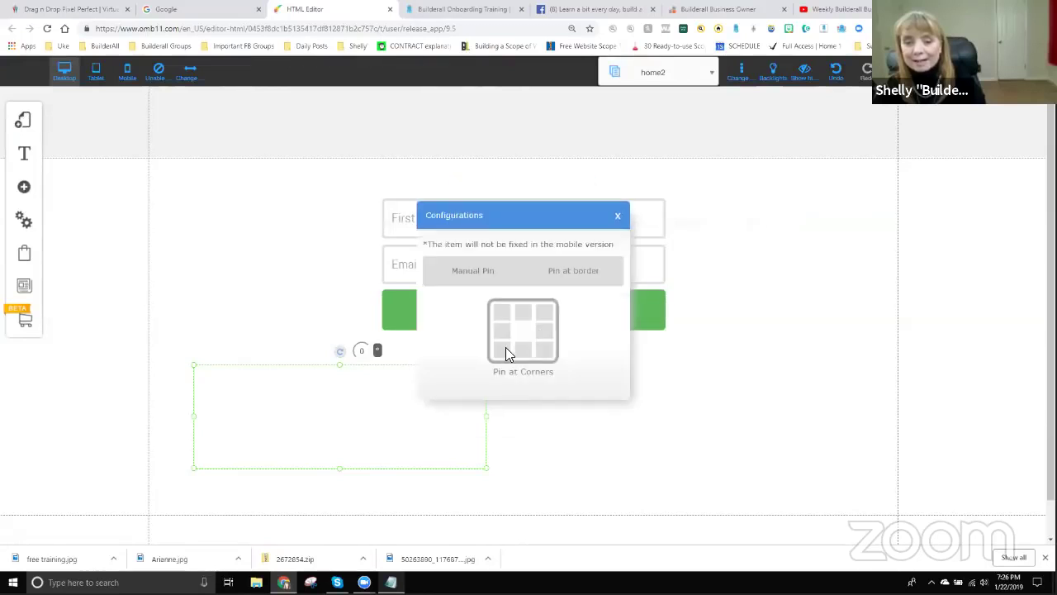
left_click(593, 274)
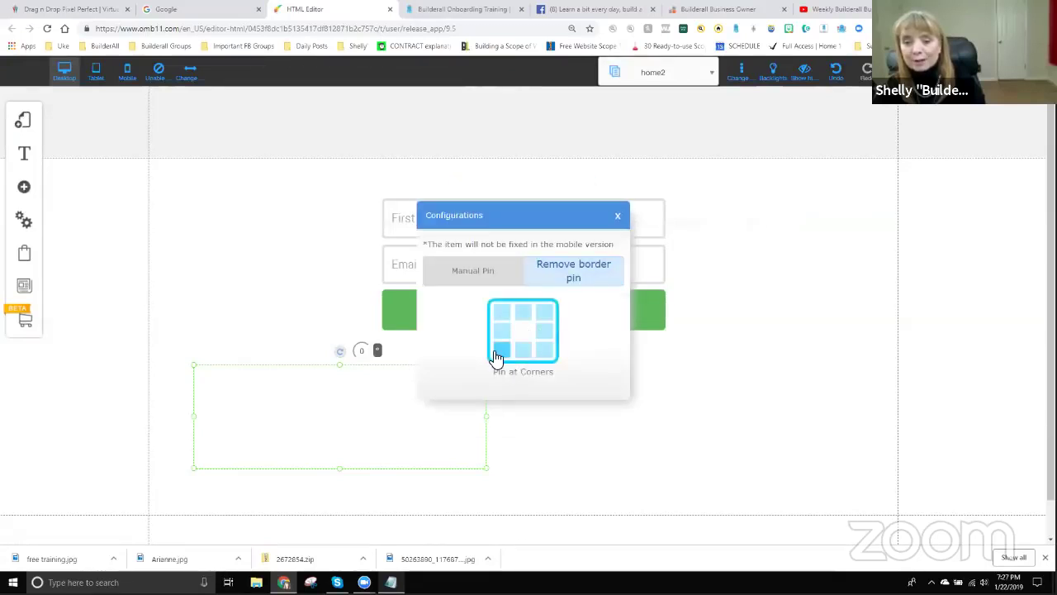
left_click(500, 350)
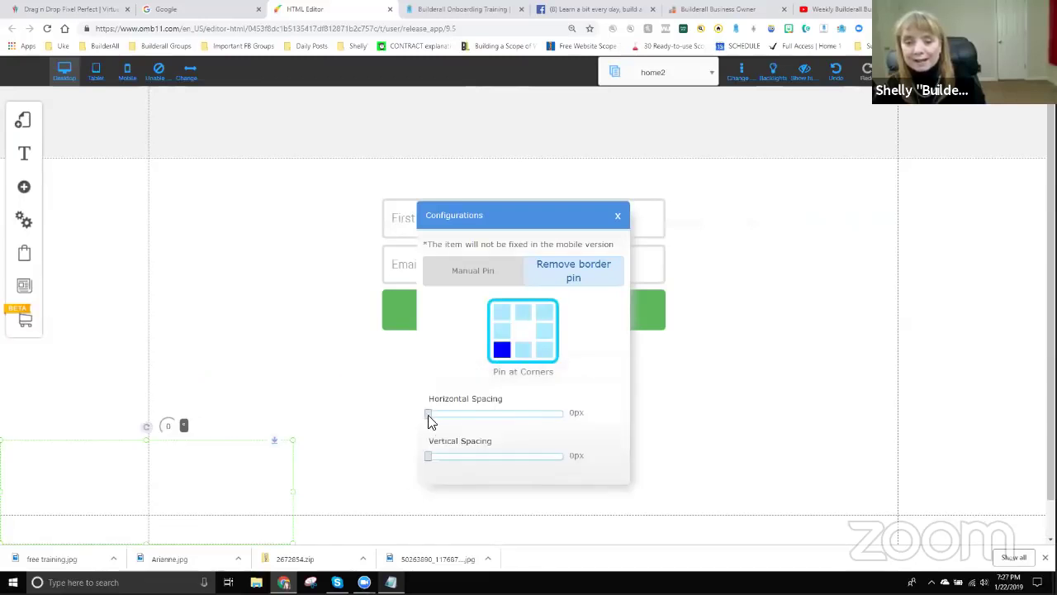
left_click_drag(430, 419, 454, 416)
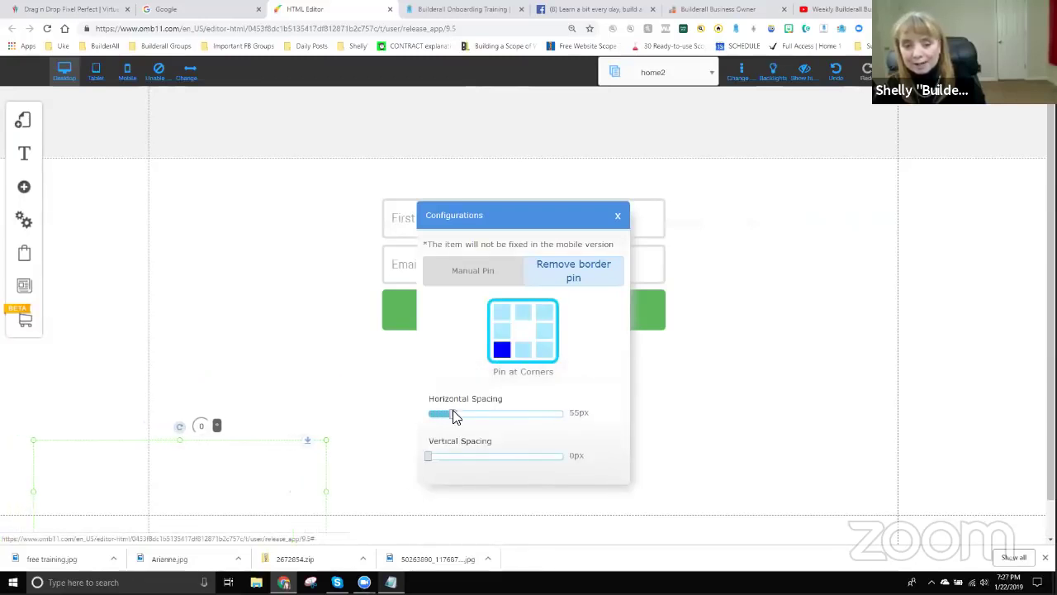
left_click_drag(429, 460, 447, 461)
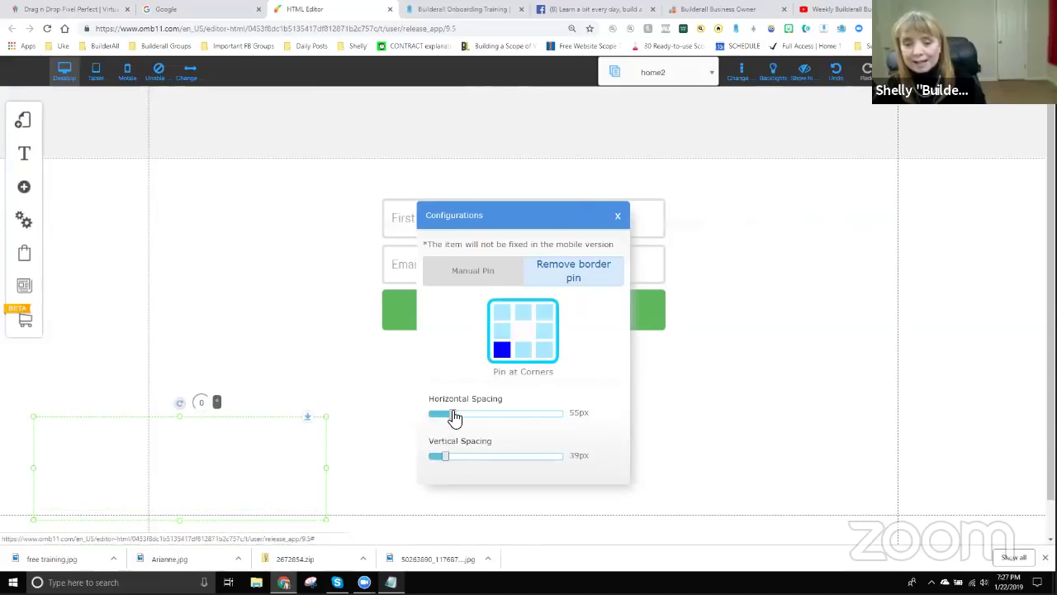
left_click_drag(455, 419, 446, 418)
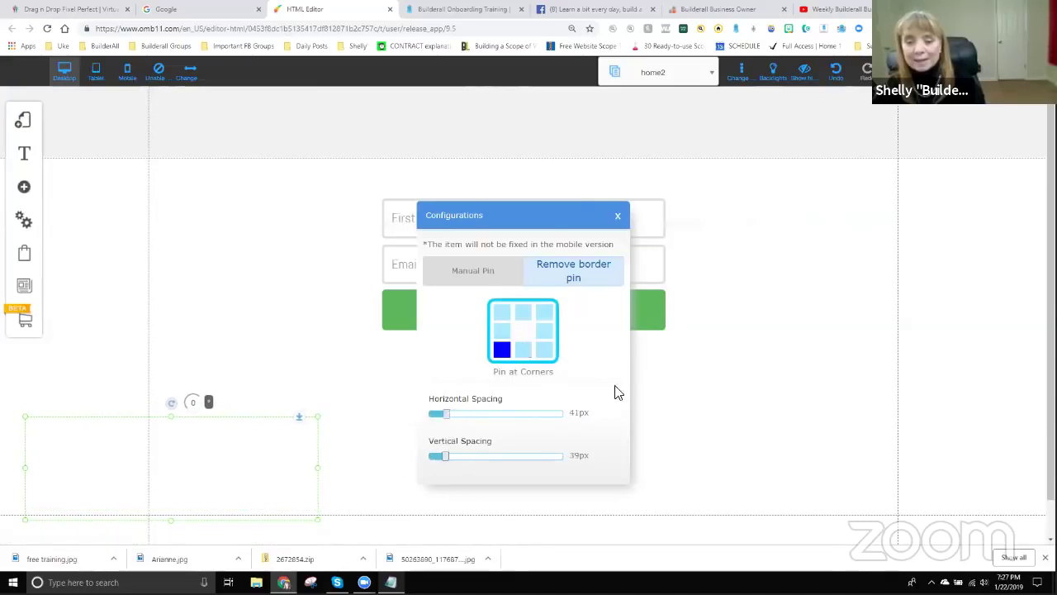
left_click(664, 382)
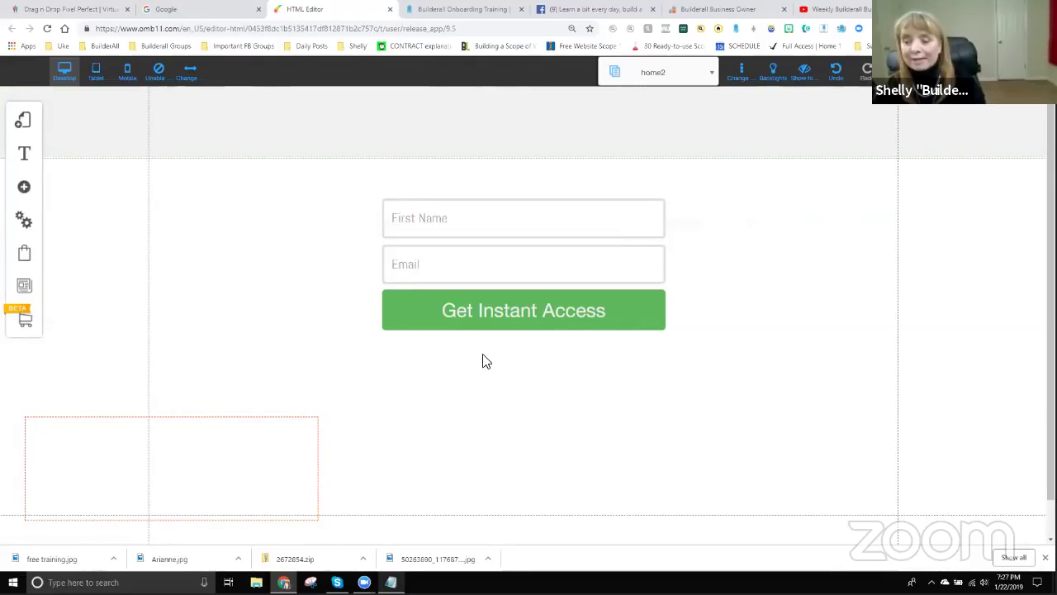
Save all page changes with Ctrl+S and dismiss the changes-saved alert.
key("ctrl+s")
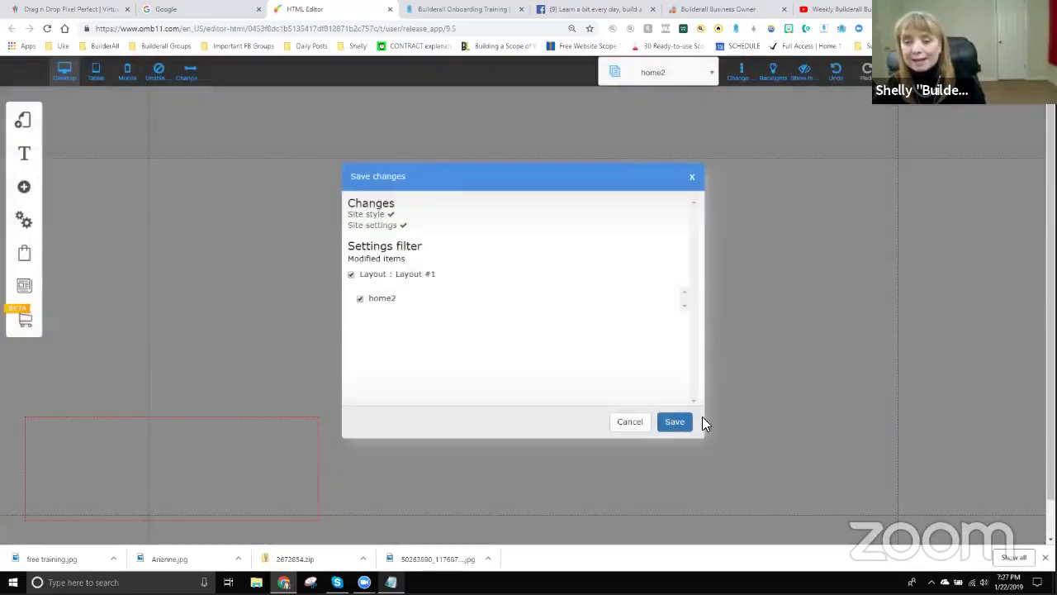
key("Return")
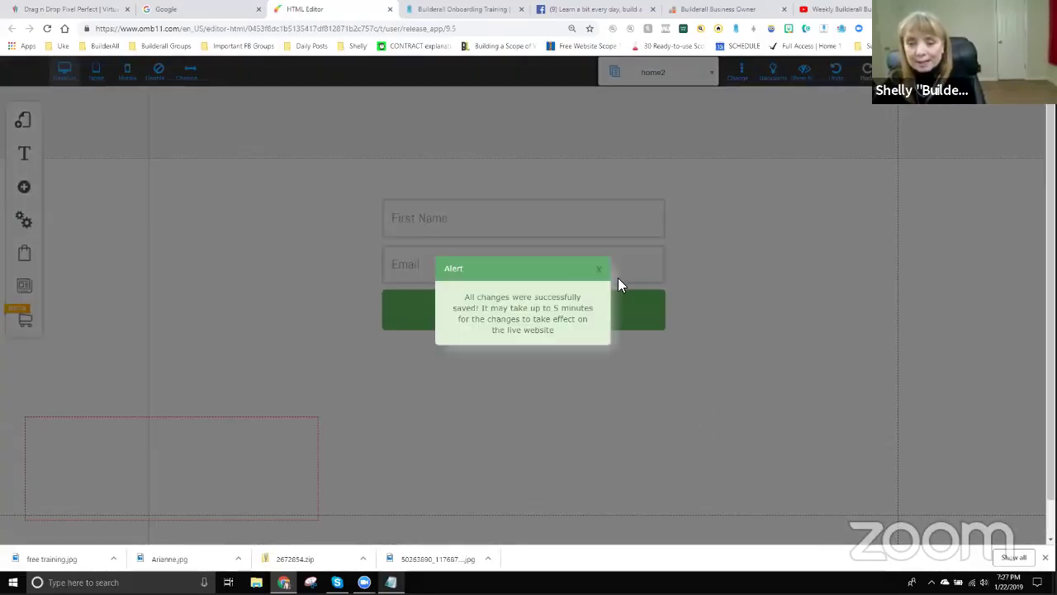
left_click(601, 274)
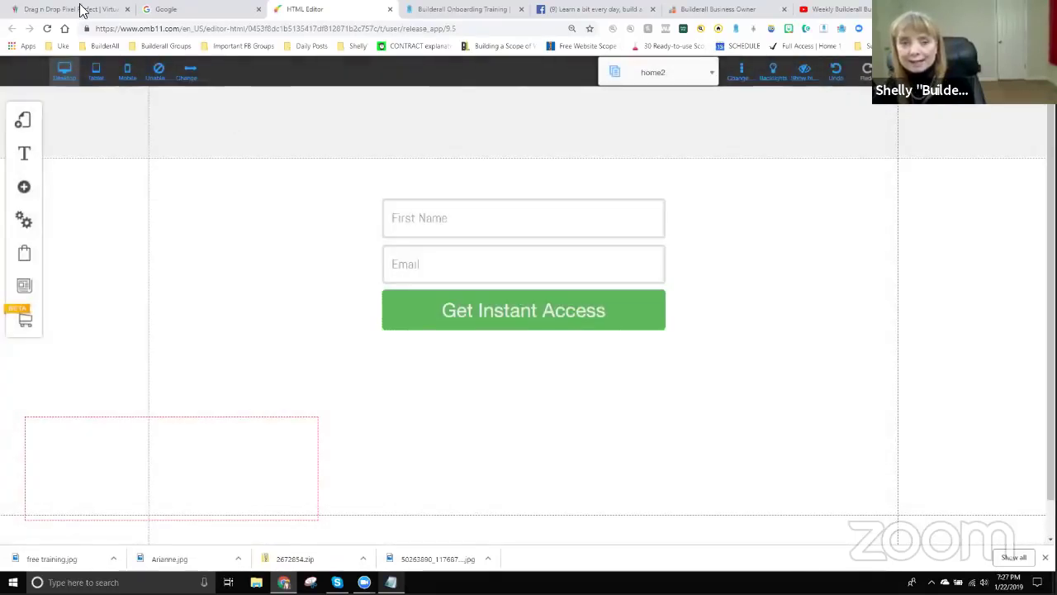
Close the Google tab and open the live playground page from My Sites.
left_click(210, 11)
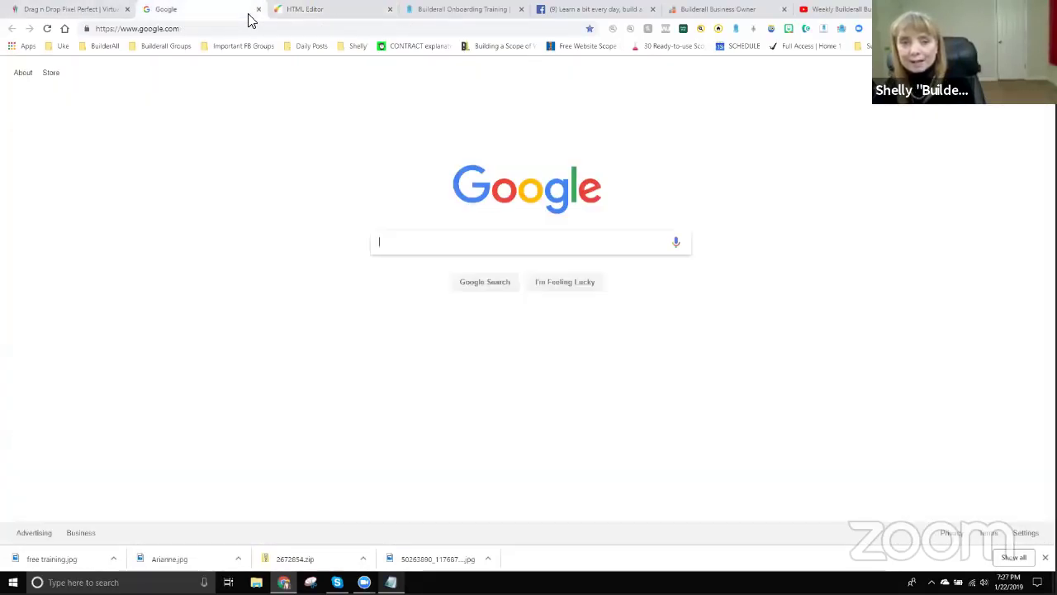
left_click(258, 11)
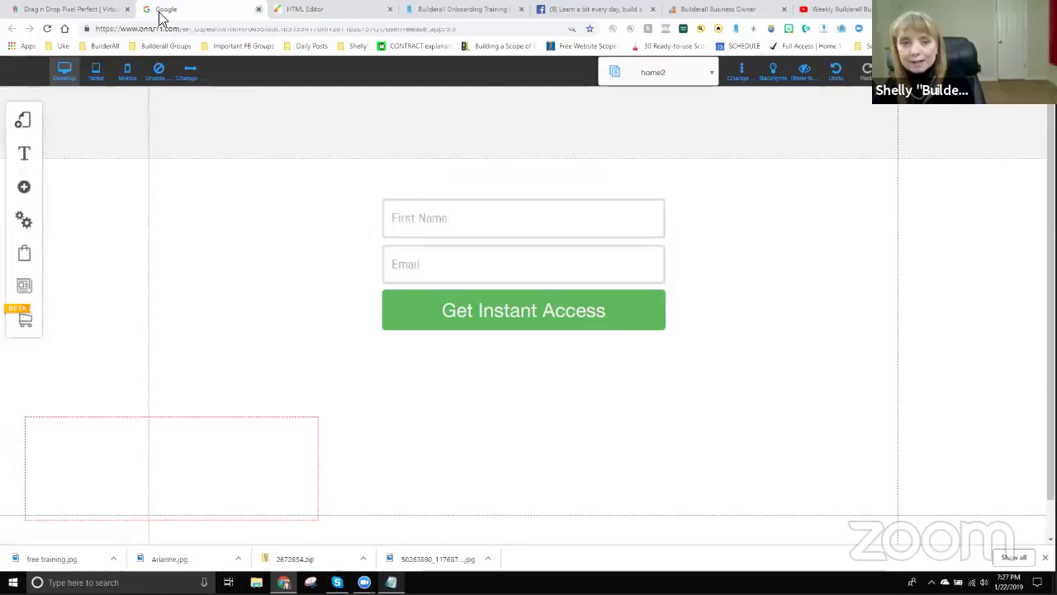
left_click(83, 11)
left_click(469, 234)
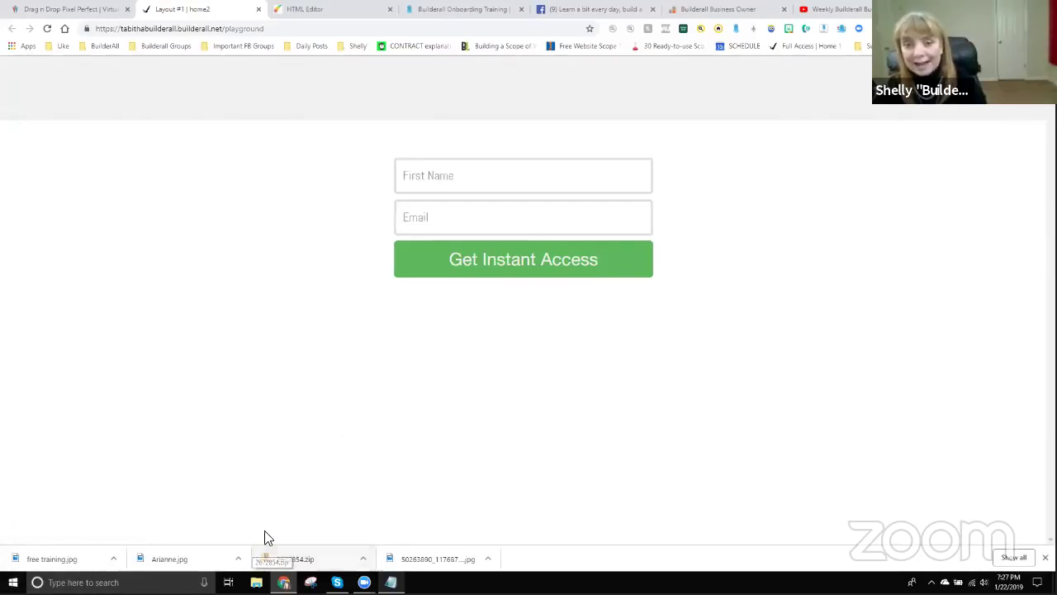
Submit a test sign-up on the opt-in form with a first name and email.
left_click(474, 183)
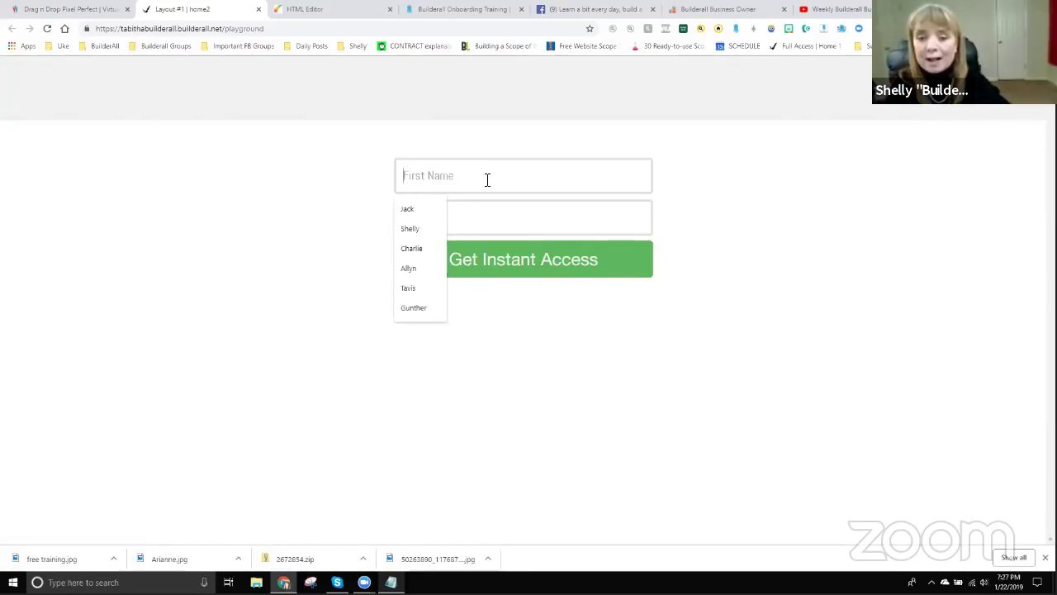
type("Charl")
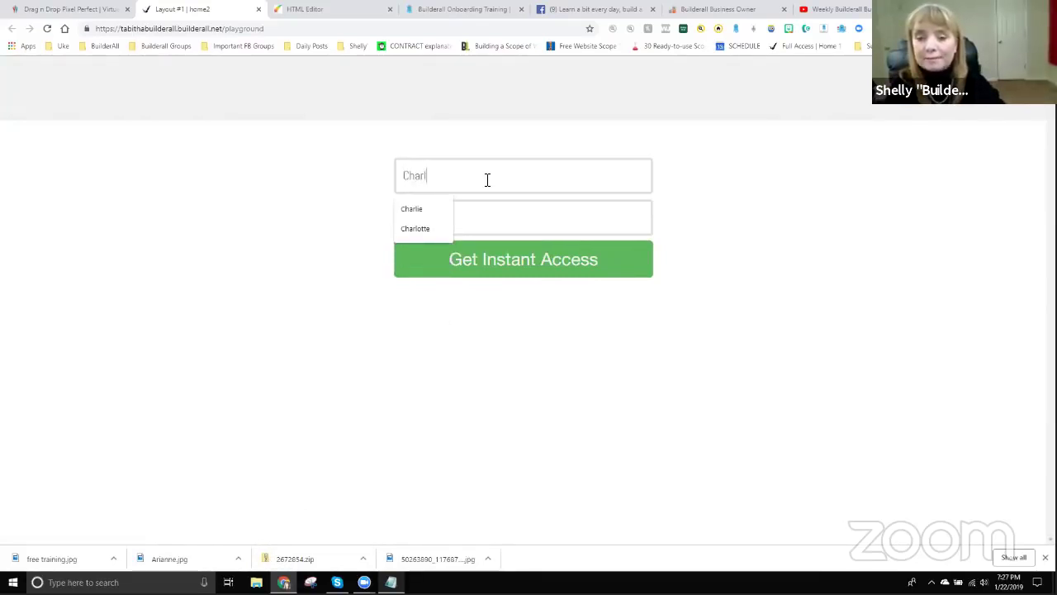
type("ie")
key("Tab")
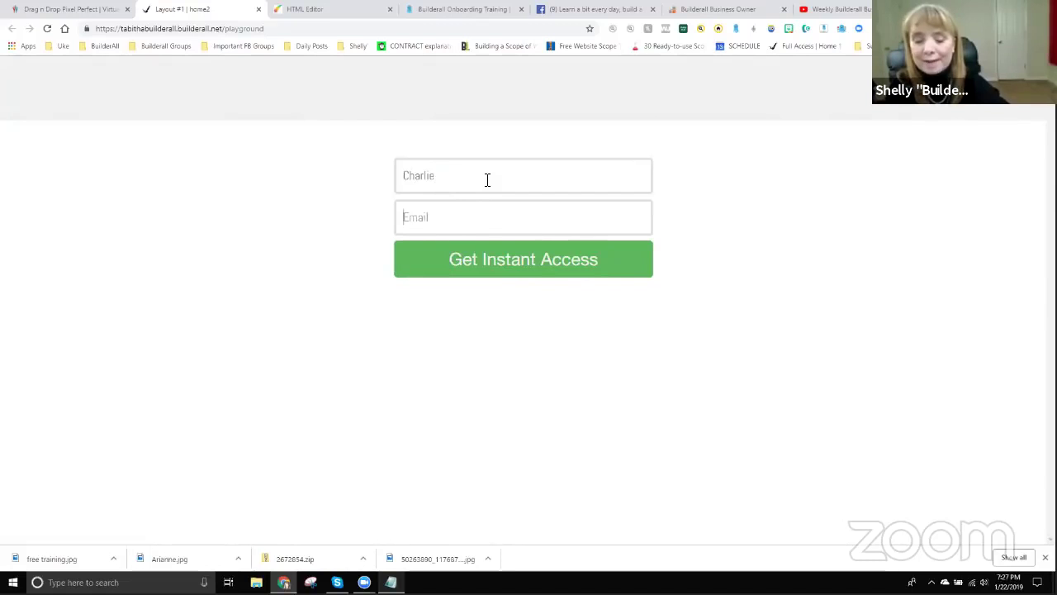
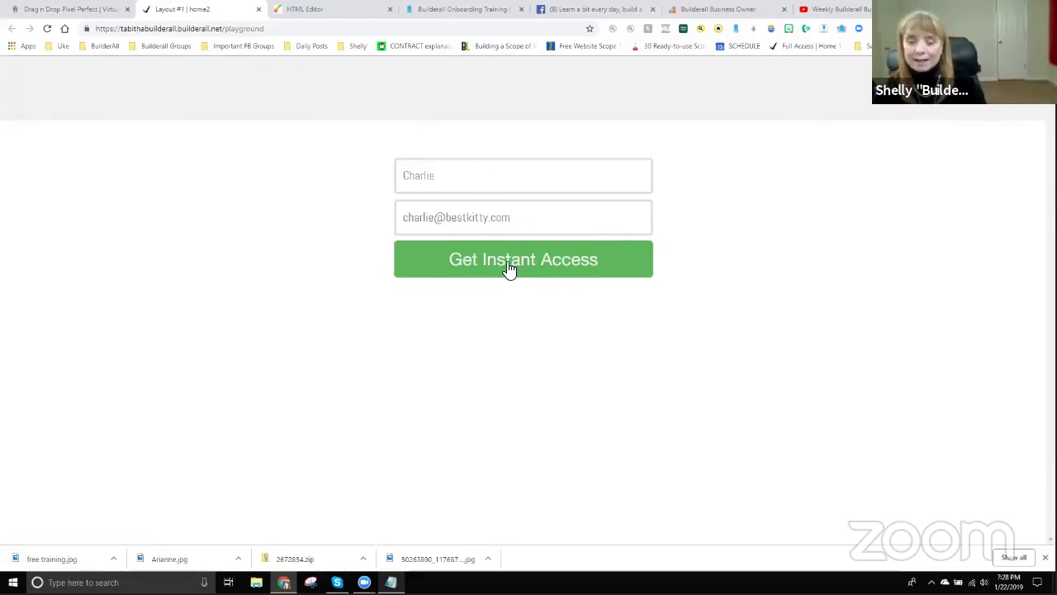
left_click(512, 273)
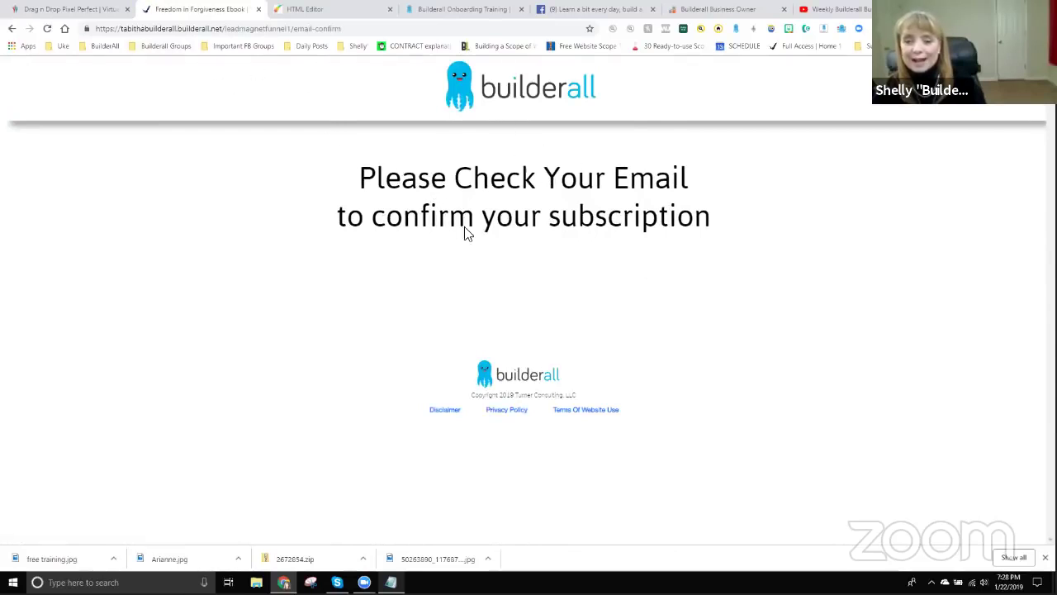
Reload the home2 page to clear the test entry and return to My sites.
left_click(11, 31)
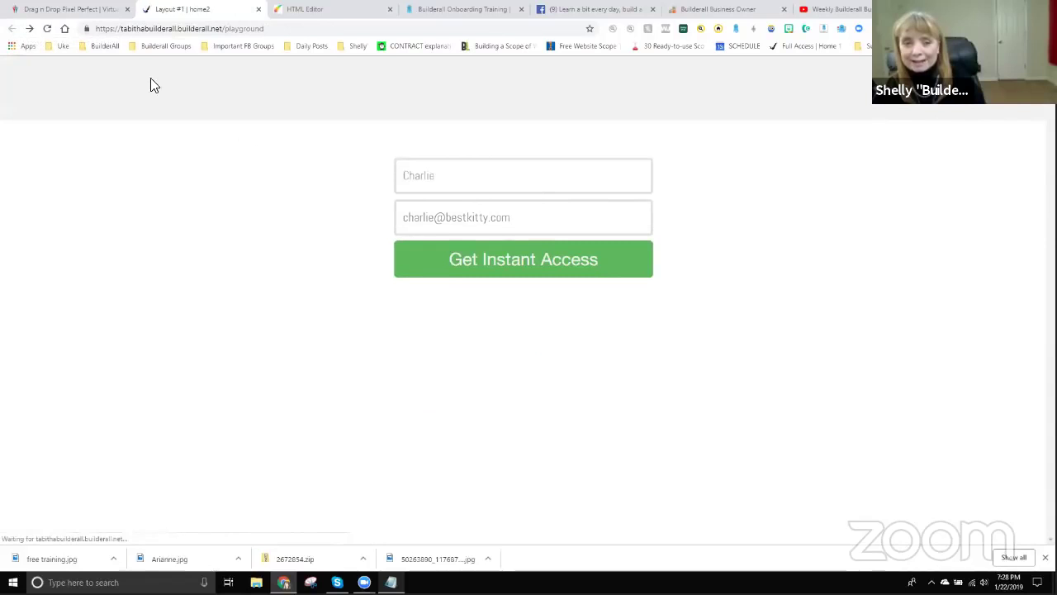
left_click(47, 30)
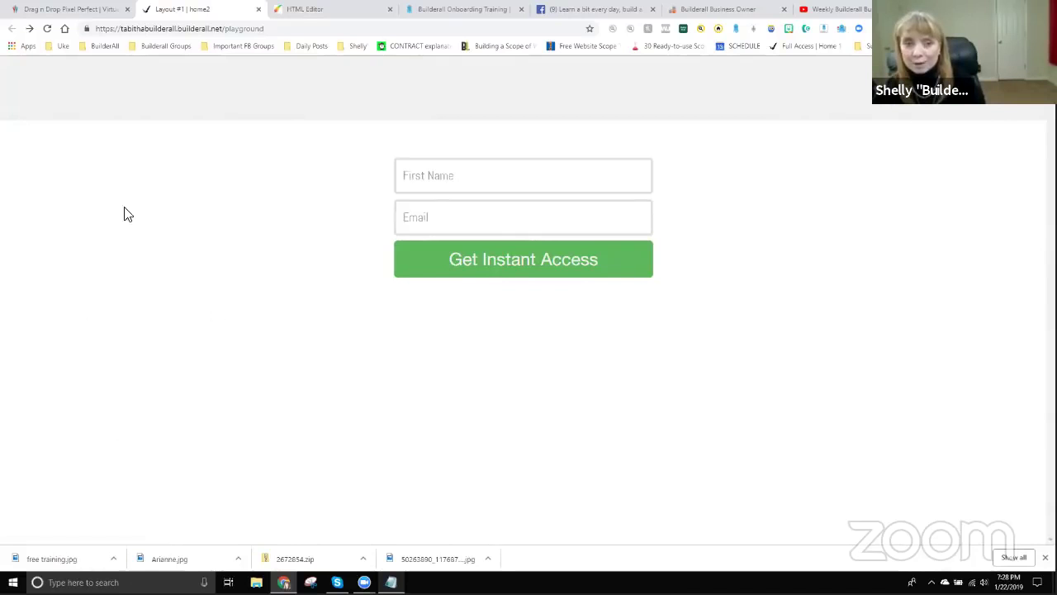
left_click(88, 10)
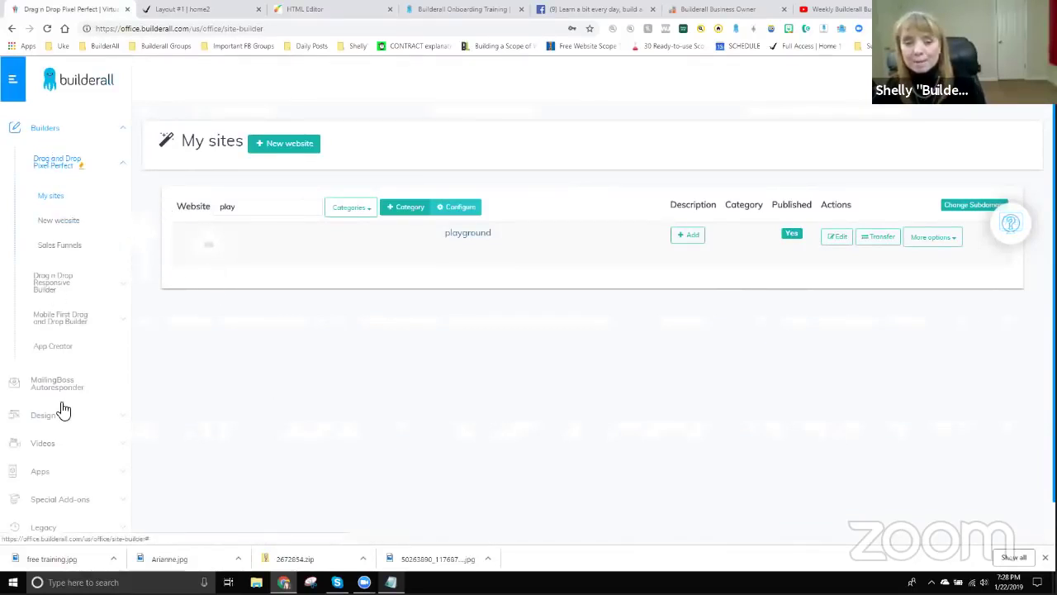
In Social Proof, enable Show more button on the Tuesday Night Training campaign and save.
scroll(64, 410, "down", 3)
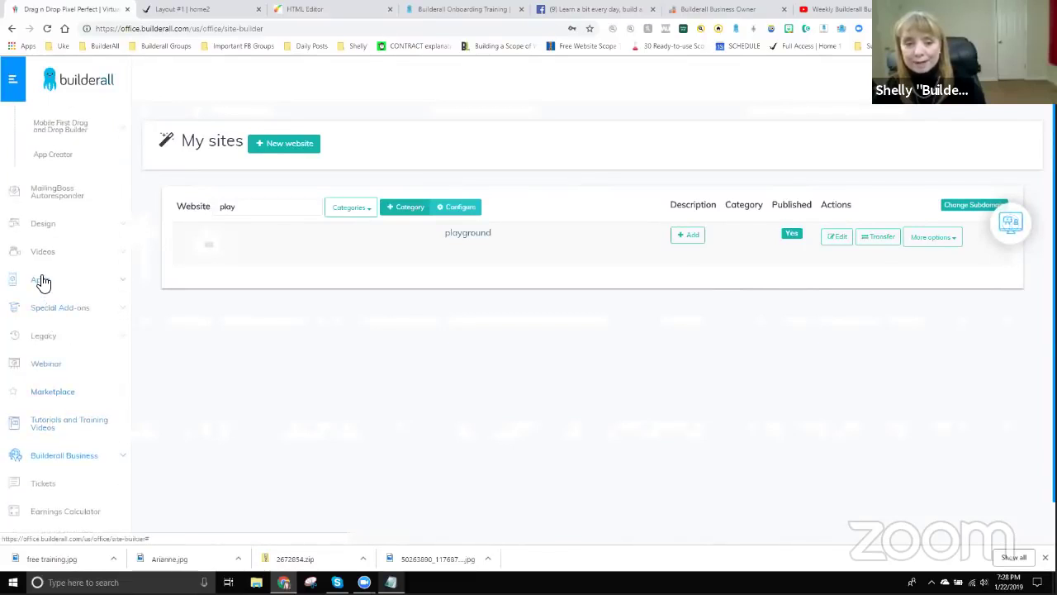
left_click(43, 285)
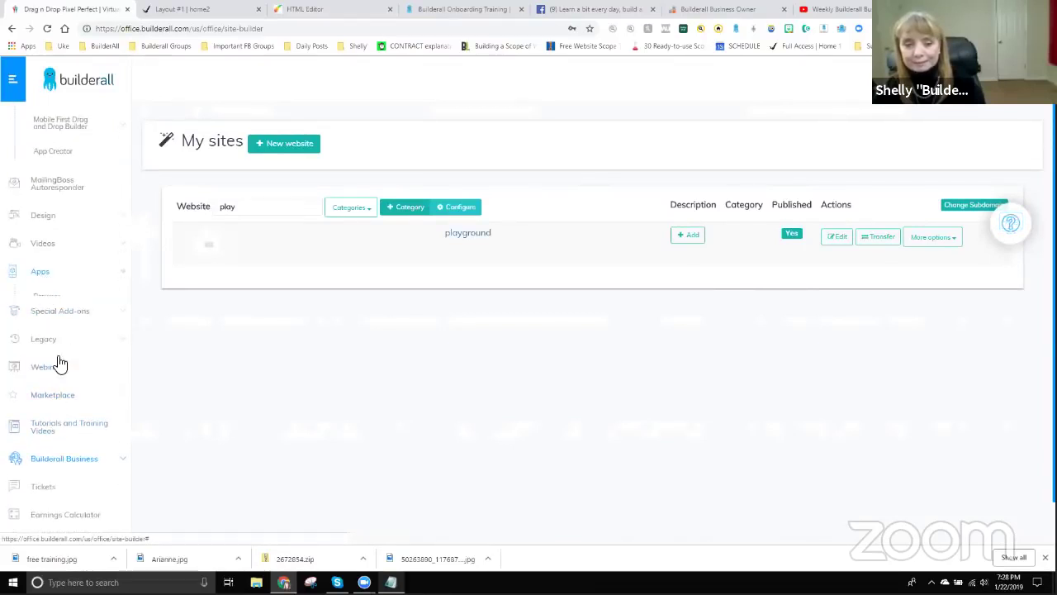
scroll(64, 397, "down", 2)
left_click(57, 400)
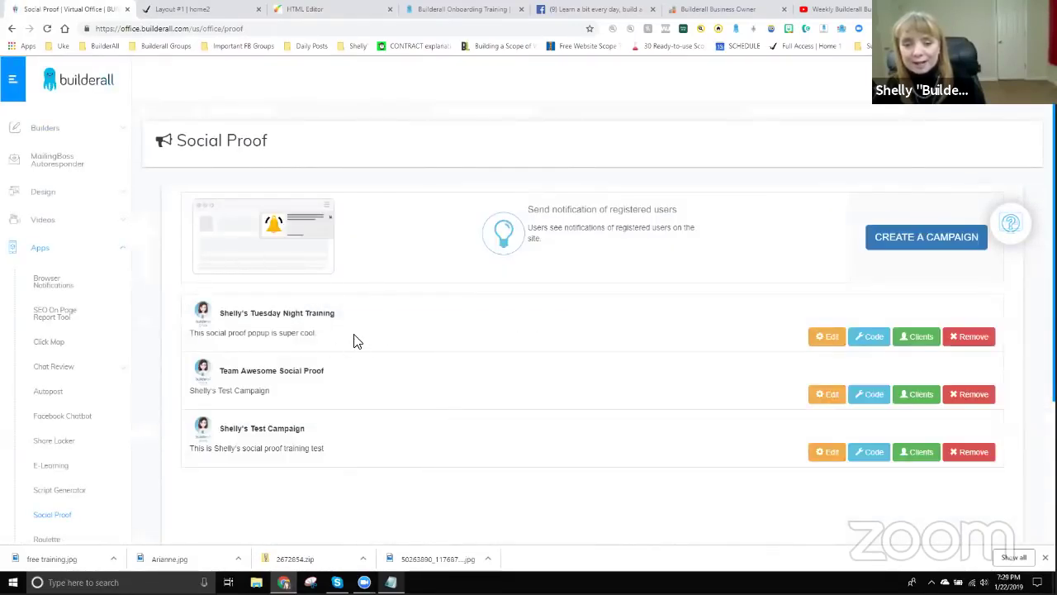
left_click(826, 336)
scroll(686, 463, "down", 2)
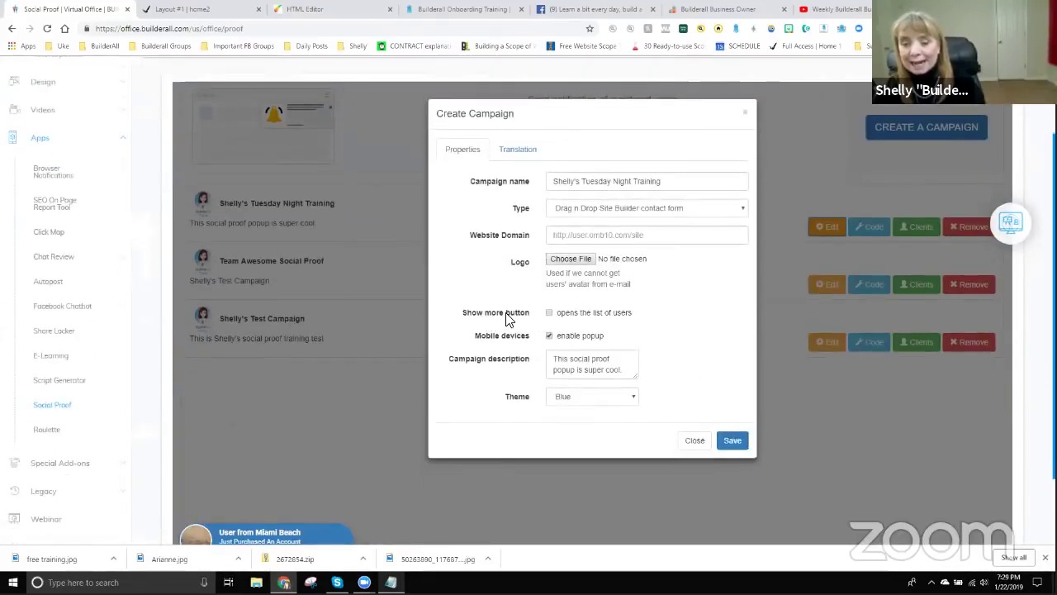
left_click(549, 313)
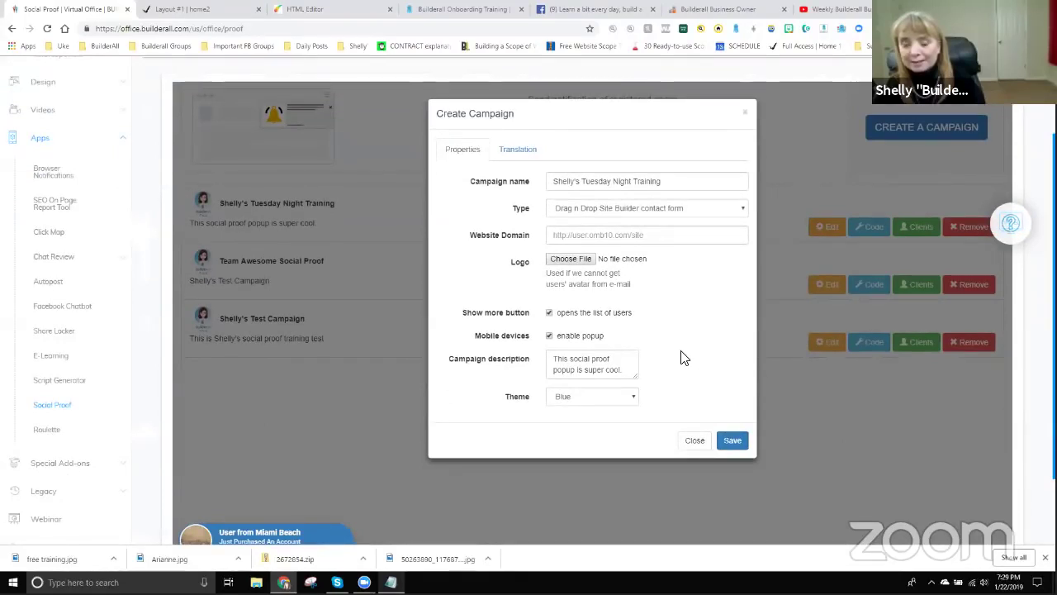
scroll(298, 465, "down", 1)
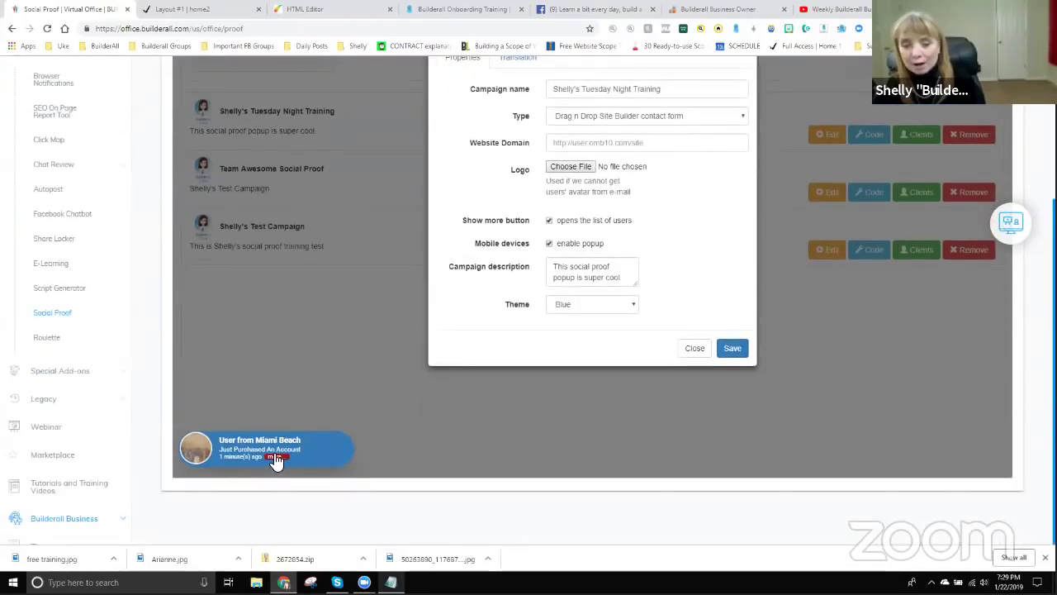
left_click(733, 350)
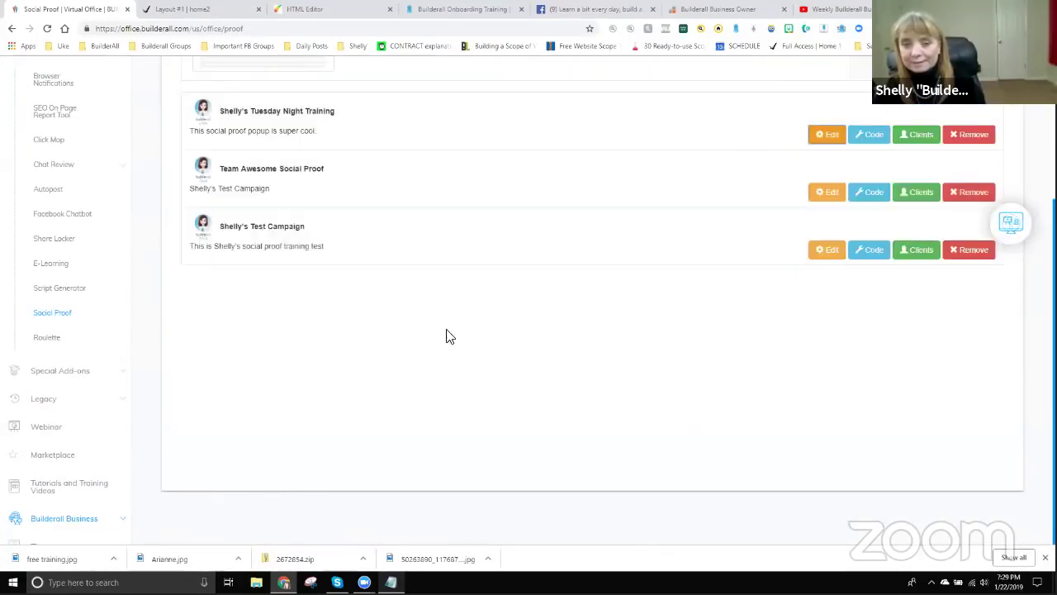
scroll(446, 336, "up", 3)
Reload home2 and expand the notification's Last Users list, scrolling through its entries.
left_click(213, 13)
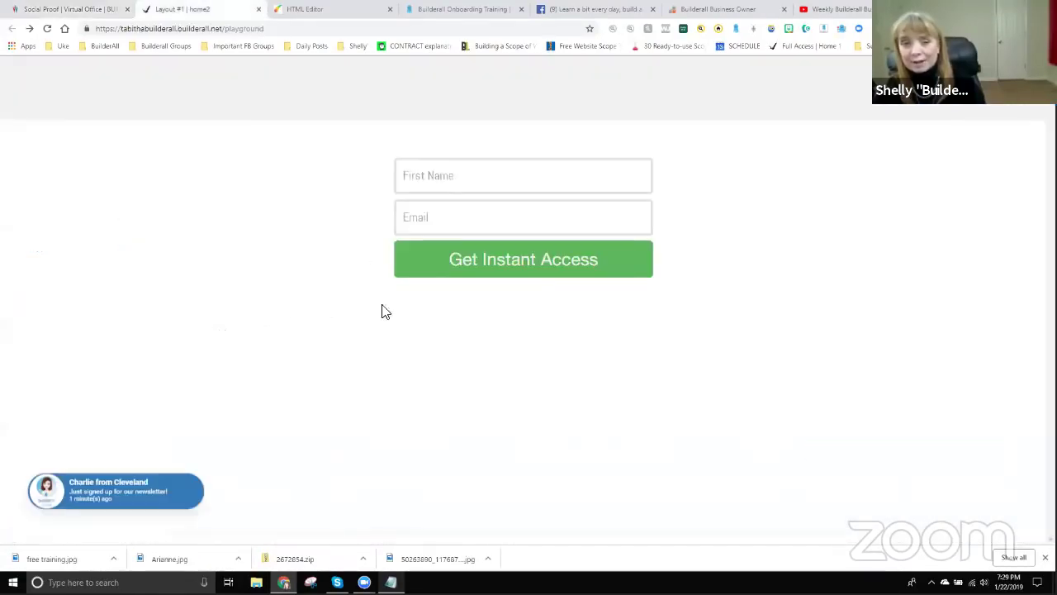
left_click(47, 29)
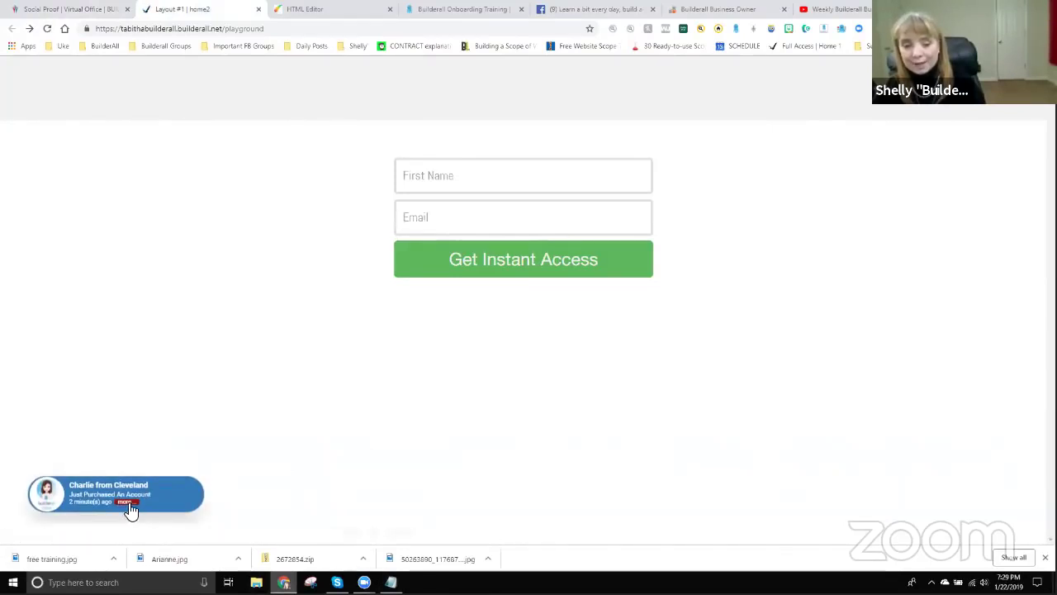
left_click(128, 503)
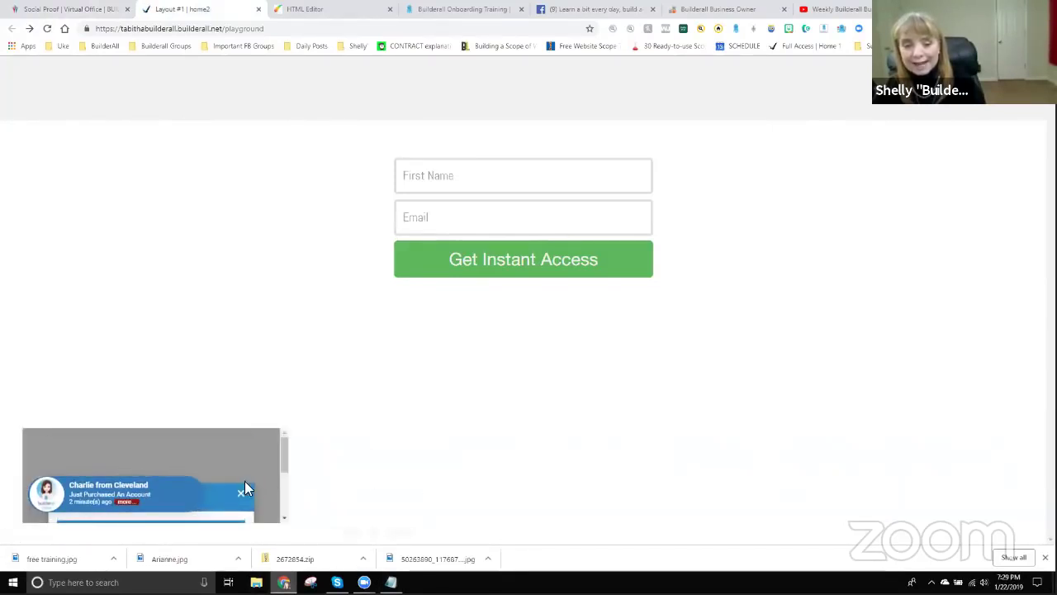
left_click_drag(281, 454, 284, 479)
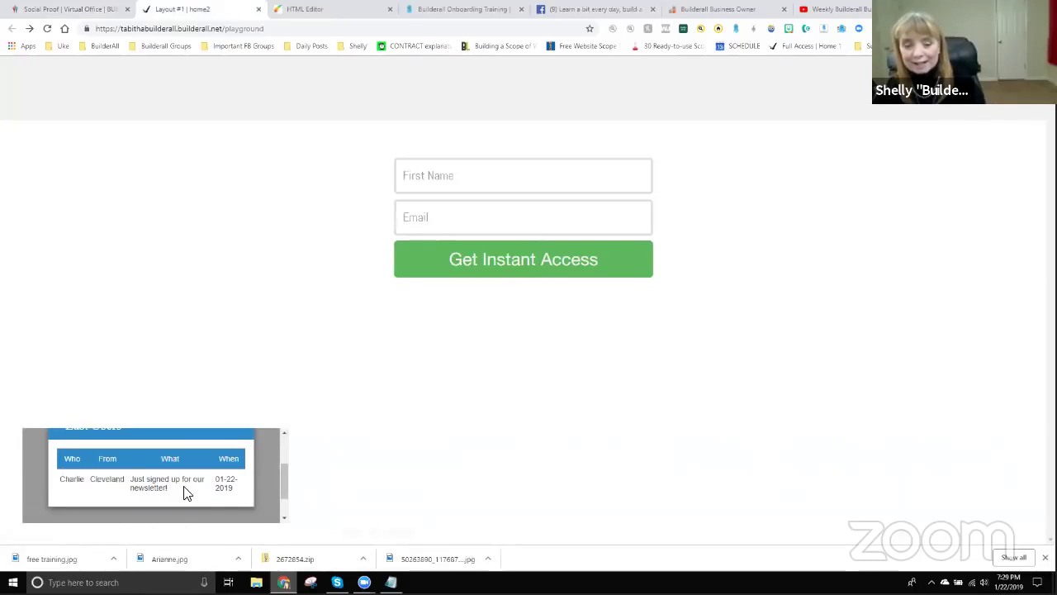
scroll(184, 489, "up", 1)
scroll(183, 487, "down", 1)
scroll(213, 488, "up", 1)
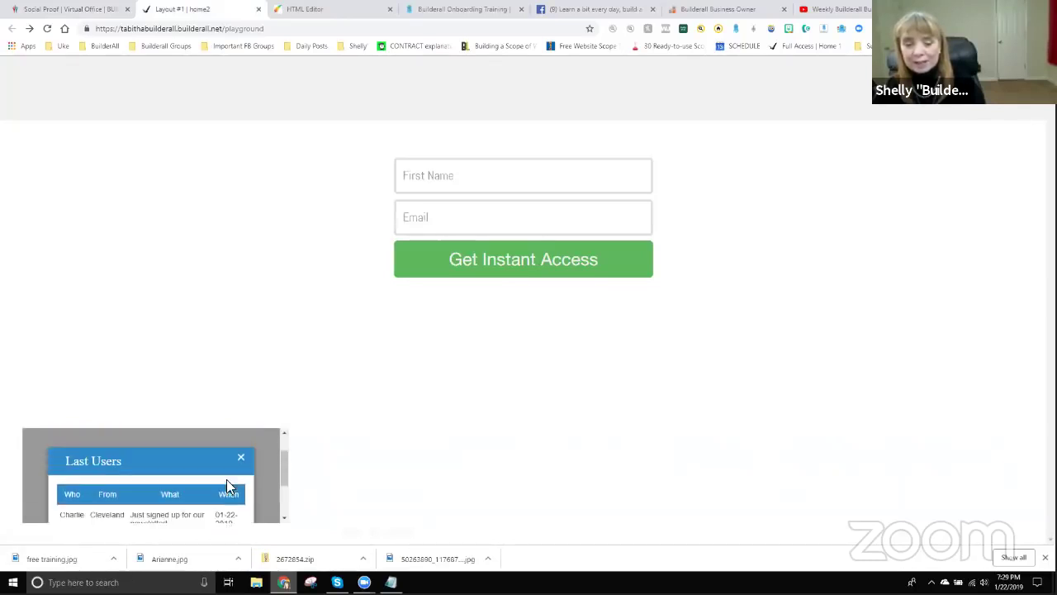
scroll(278, 486, "down", 1)
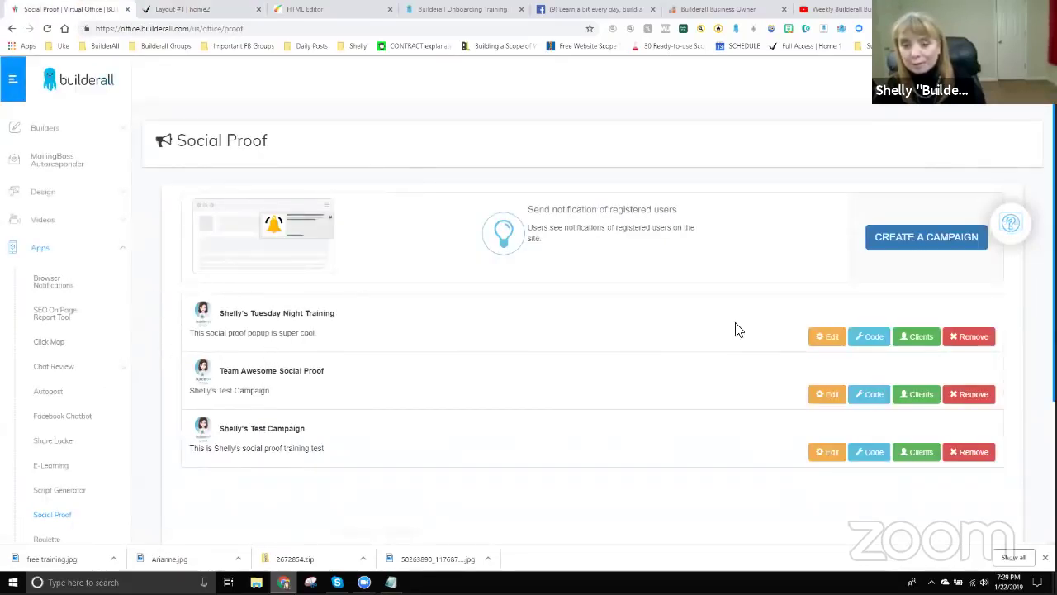
Open the Tuesday Night Training campaign and save it unchanged.
left_click(826, 338)
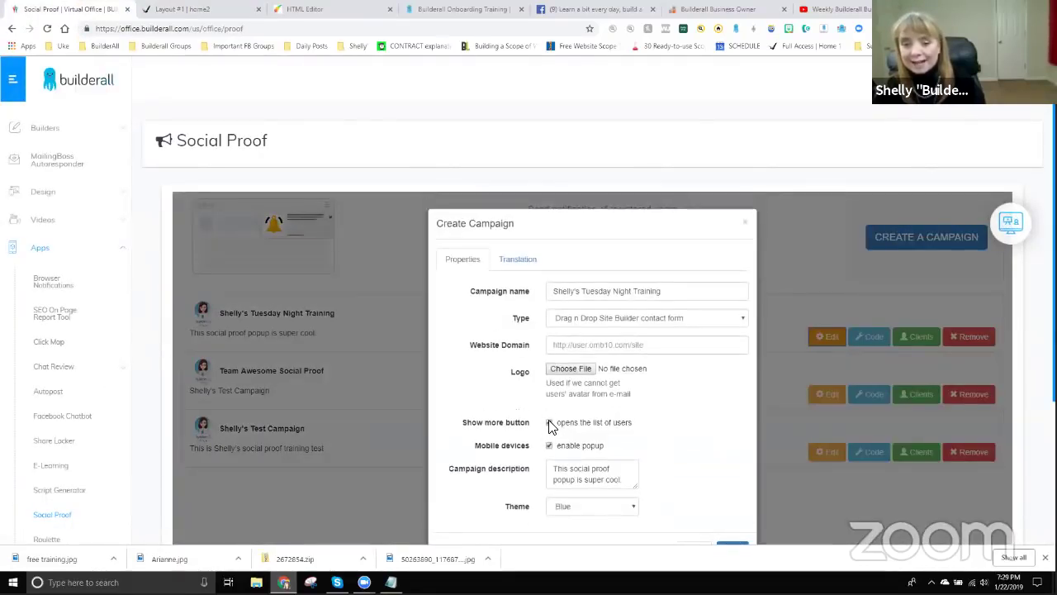
scroll(711, 455, "down", 2)
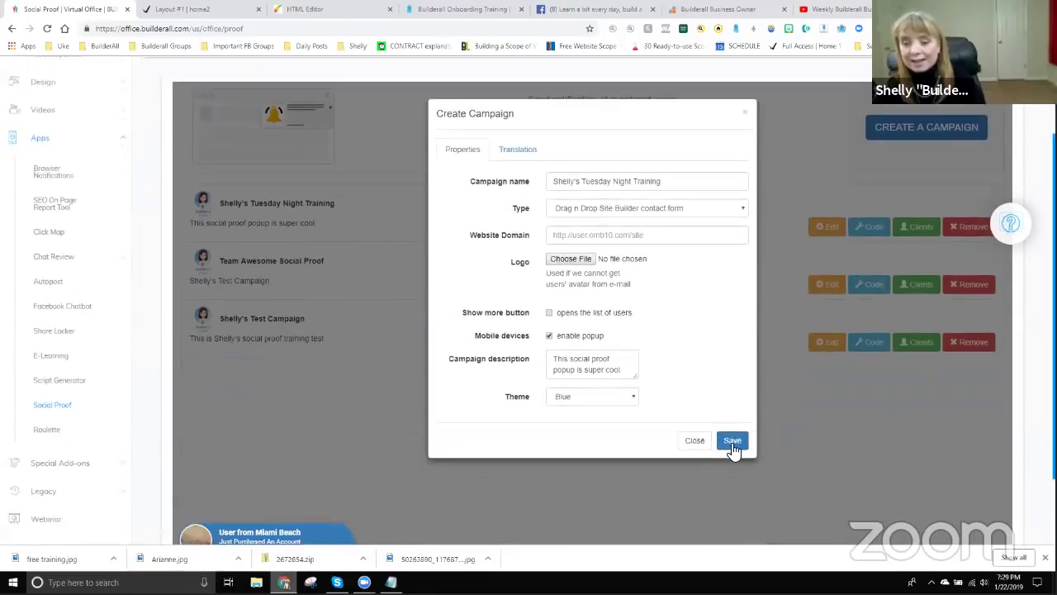
left_click(735, 442)
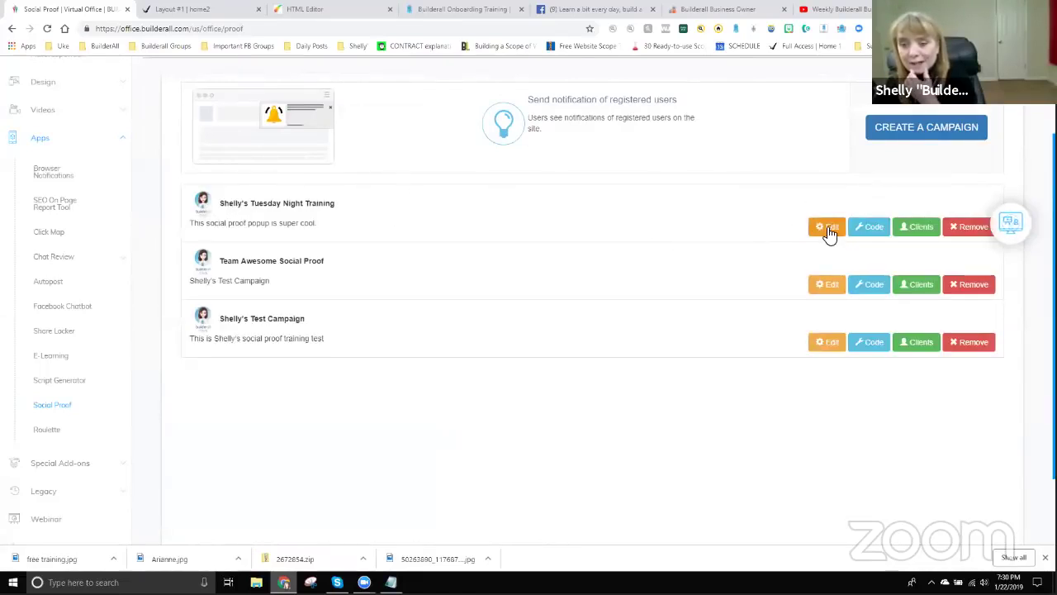
In the campaign's Translation settings, hide the When table column, save, and return to home2.
left_click(828, 230)
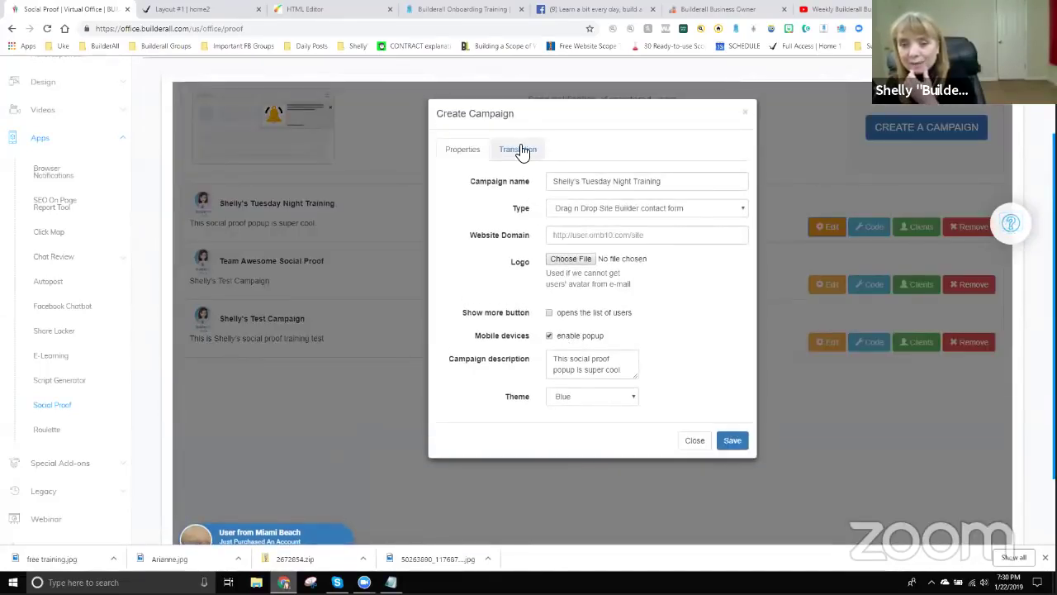
left_click(521, 150)
scroll(545, 450, "down", 1)
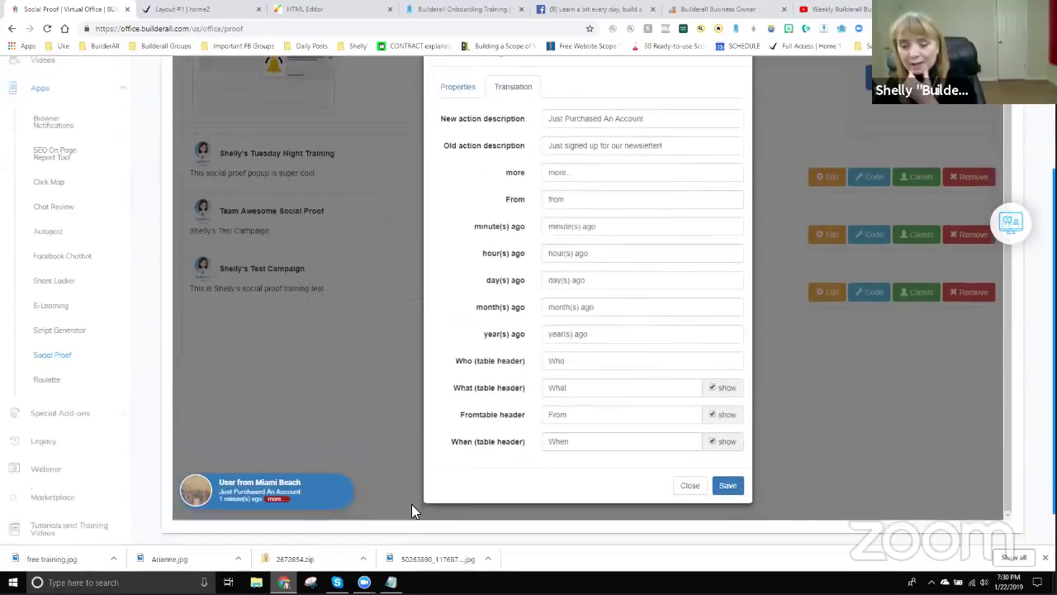
scroll(413, 507, "down", 1)
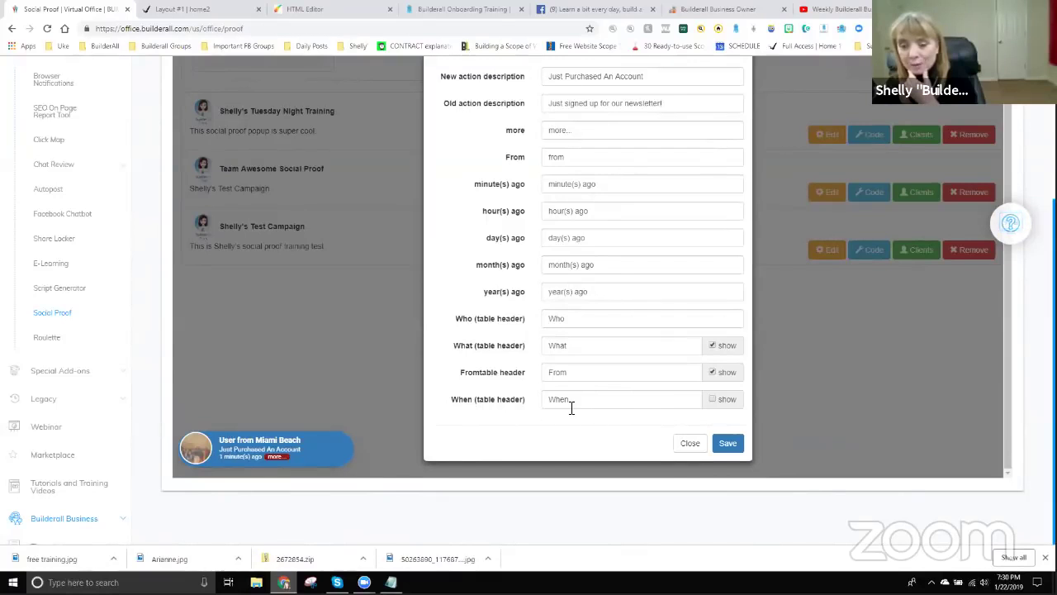
left_click(731, 446)
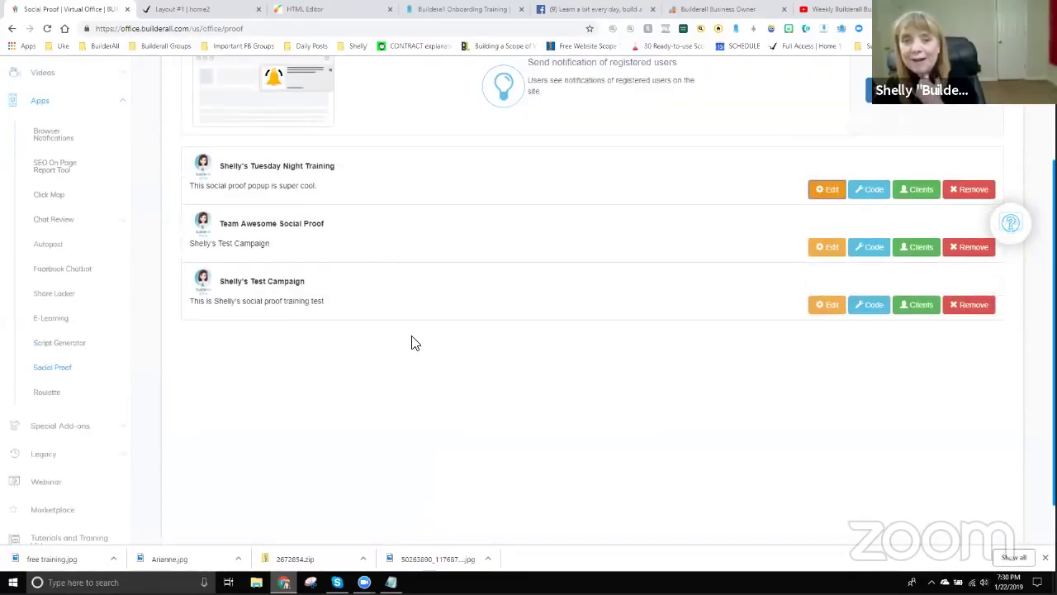
left_click(202, 16)
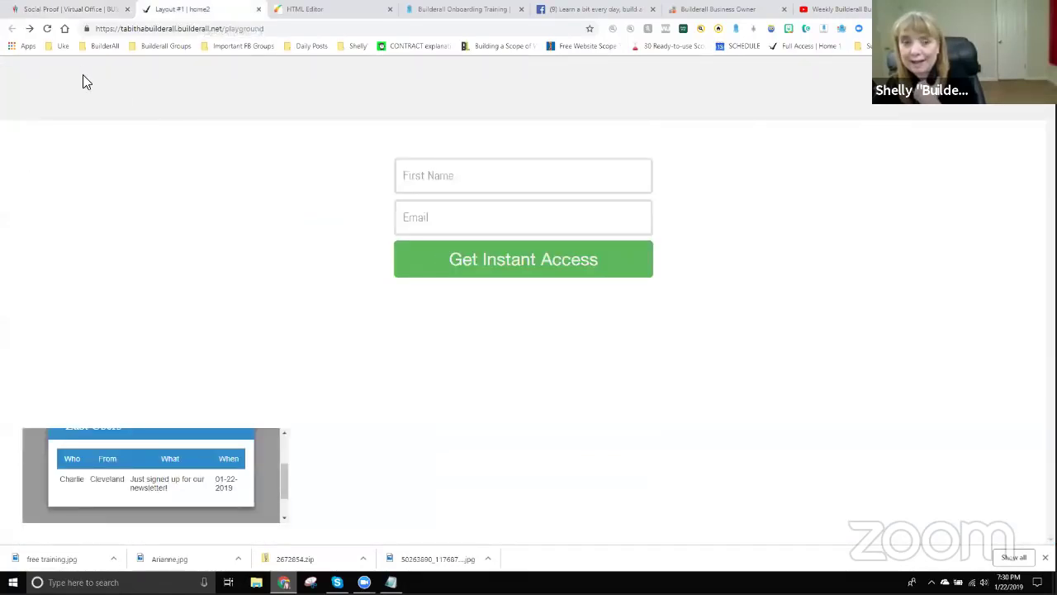
Reload home2 twice to check the notification without the When column, then return to Social Proof.
left_click(47, 28)
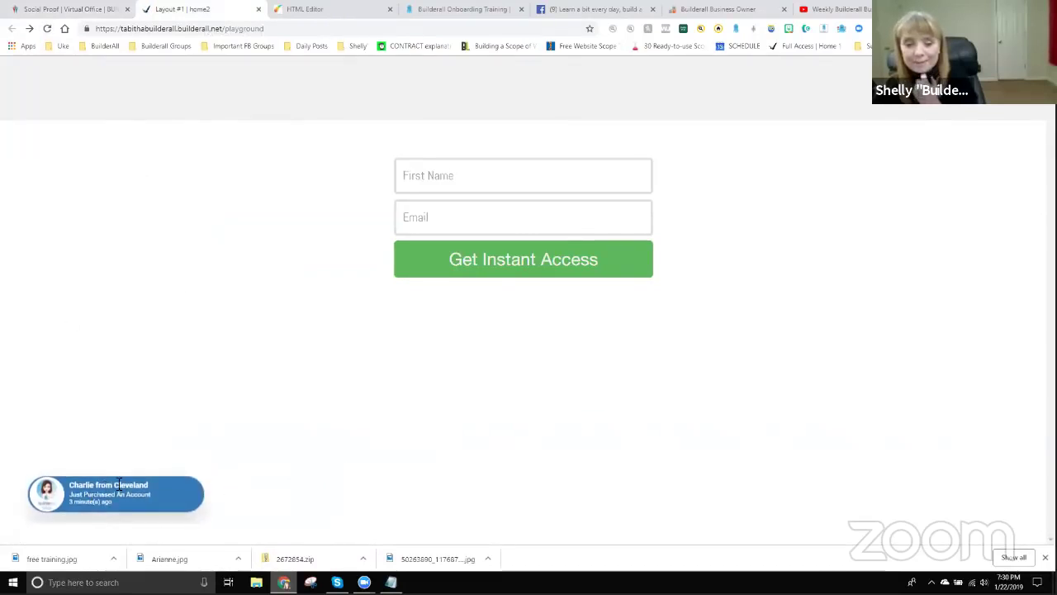
left_click(47, 29)
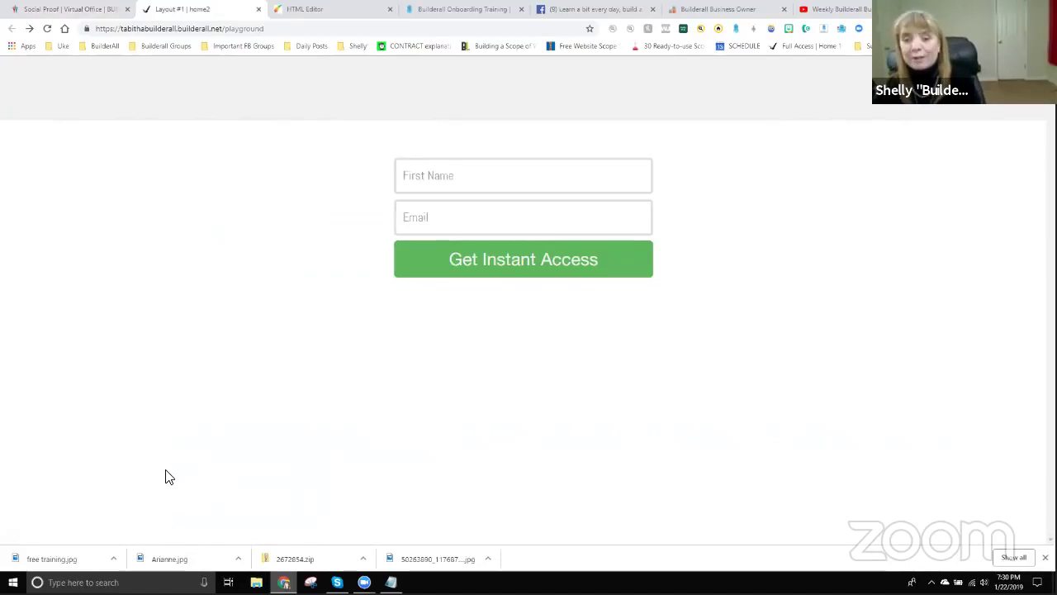
left_click(80, 9)
Re-enable show for the When table header in Translation settings and save the campaign.
left_click(829, 190)
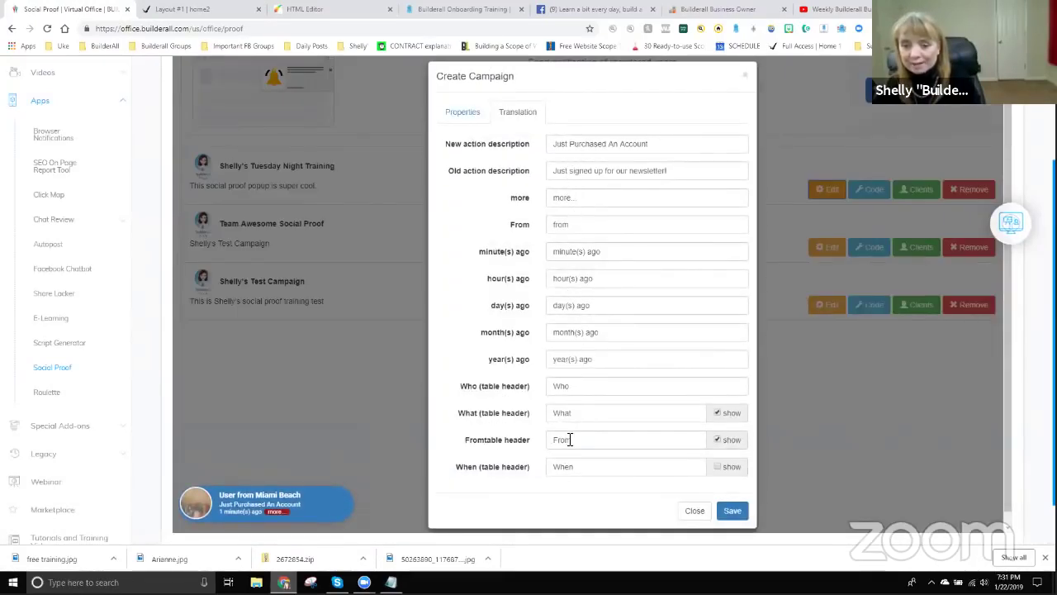
left_click(716, 466)
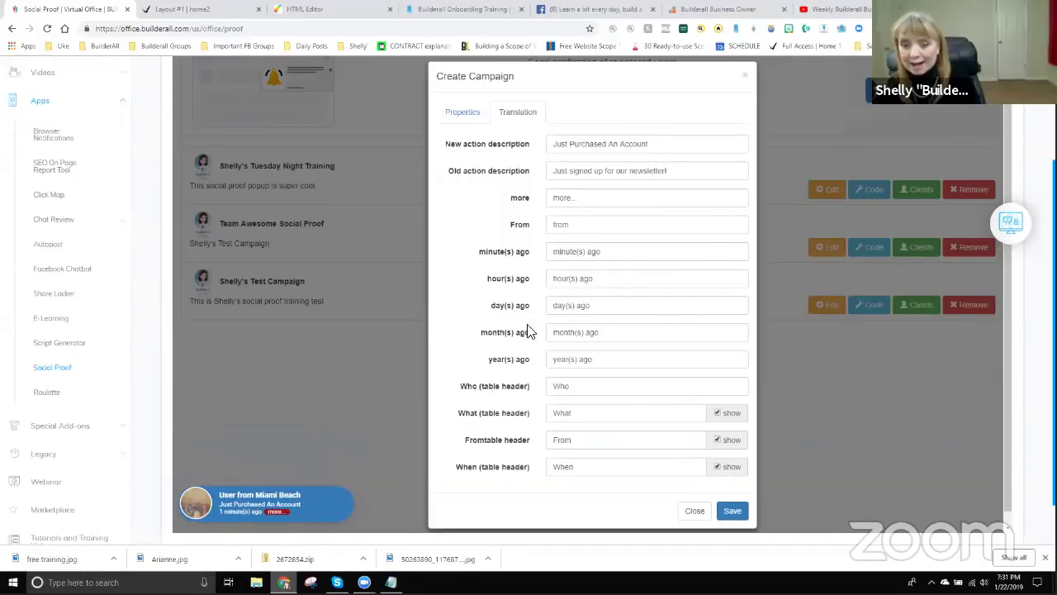
left_click(731, 512)
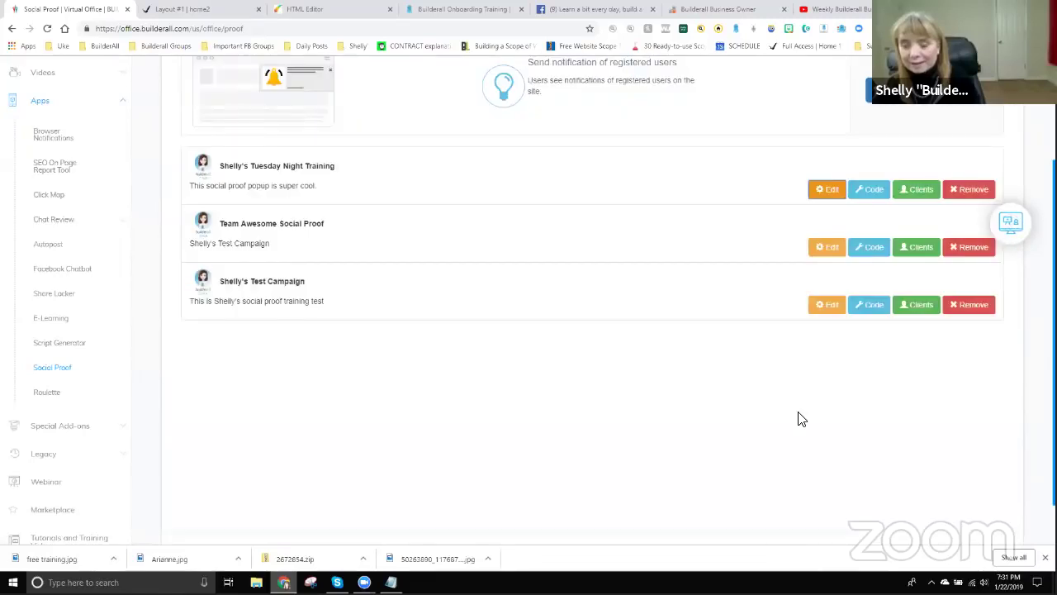
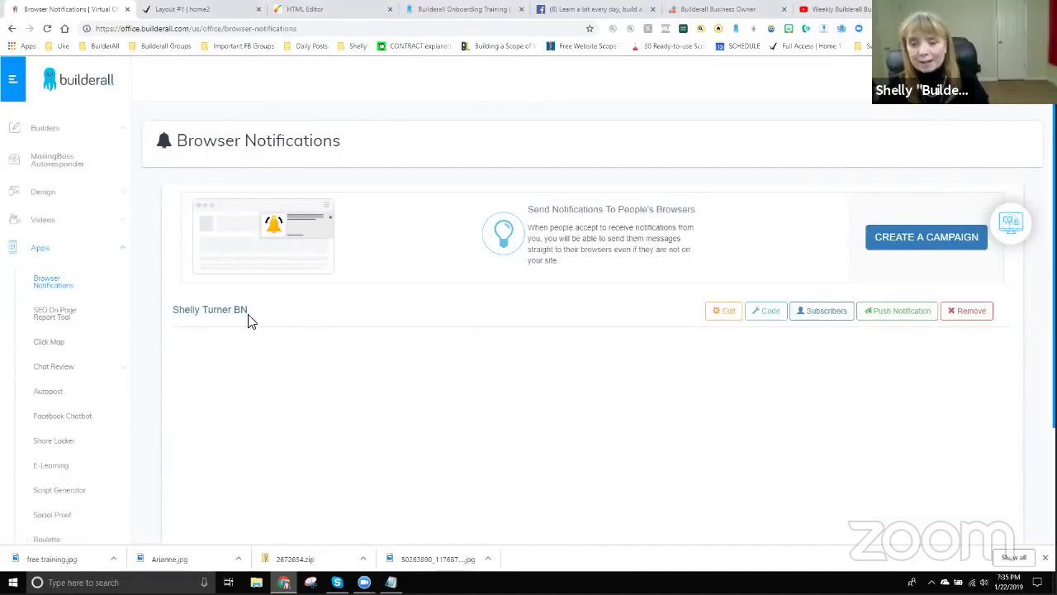
Start a new browser notification campaign.
left_click(926, 237)
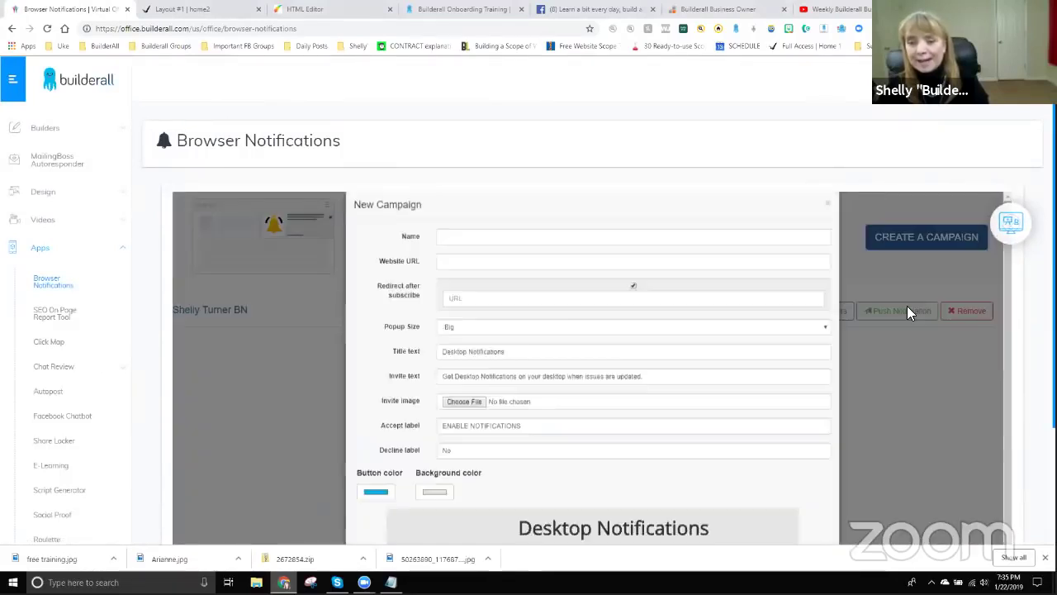
scroll(505, 269, "down", 1)
scroll(625, 347, "up", 1)
scroll(900, 335, "down", 1)
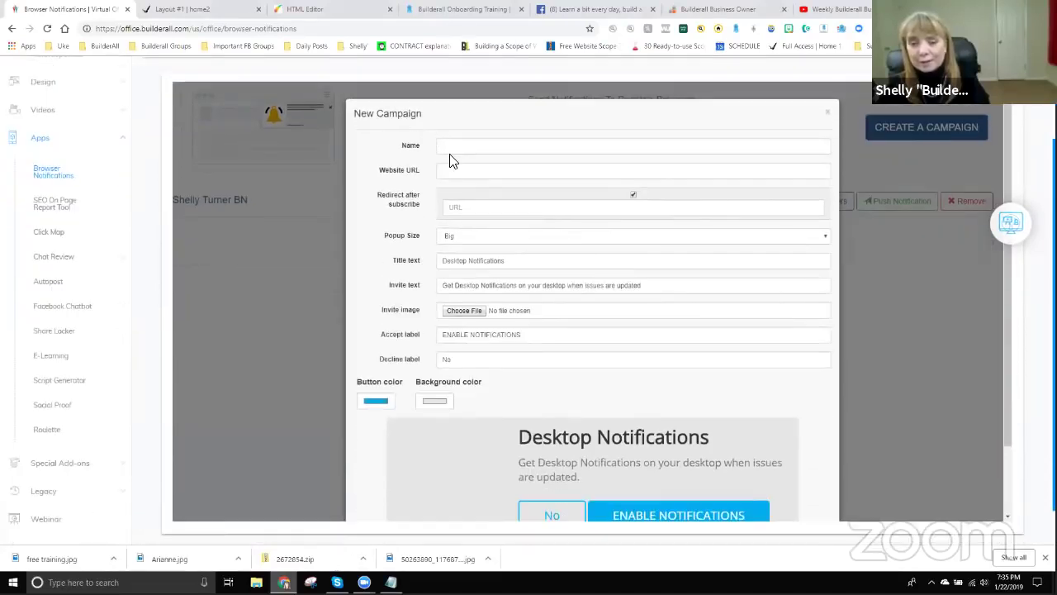
left_click(479, 146)
type("Shelly's Tuesday Night Notifications")
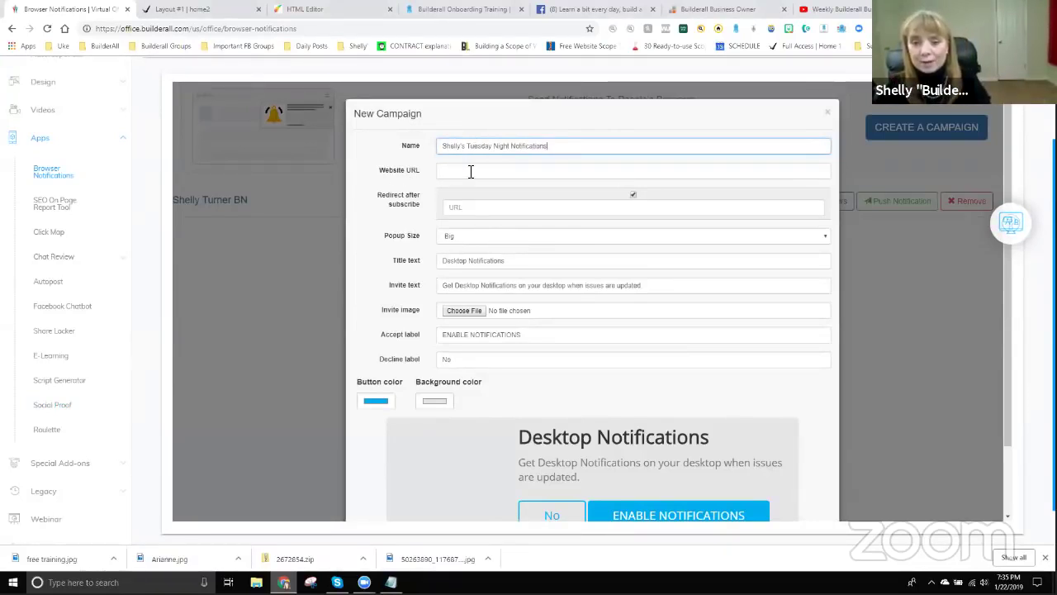
left_click(490, 170)
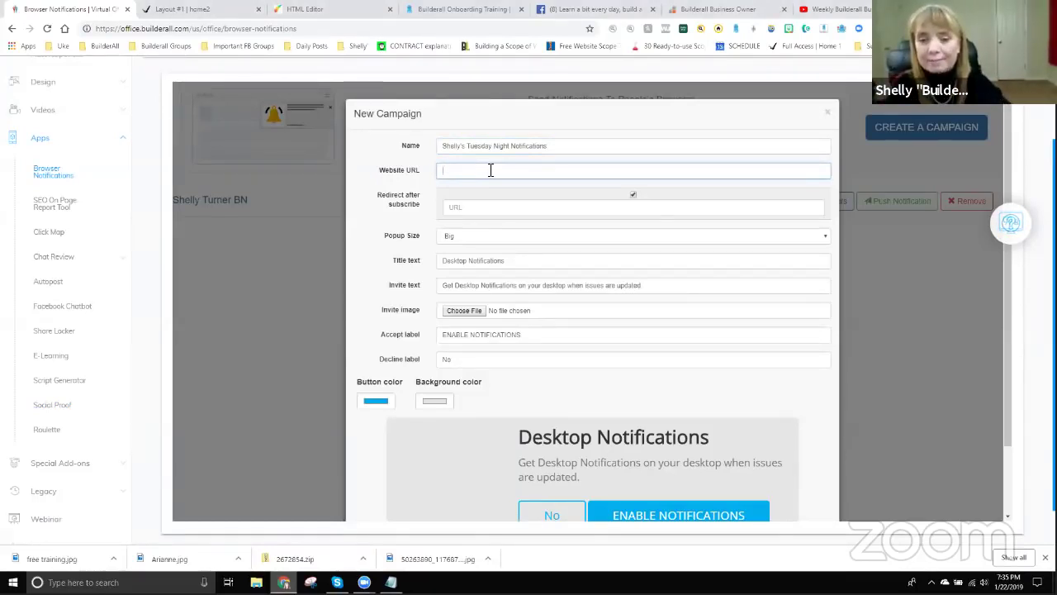
type("p://www.builderall.com")
key("Tab")
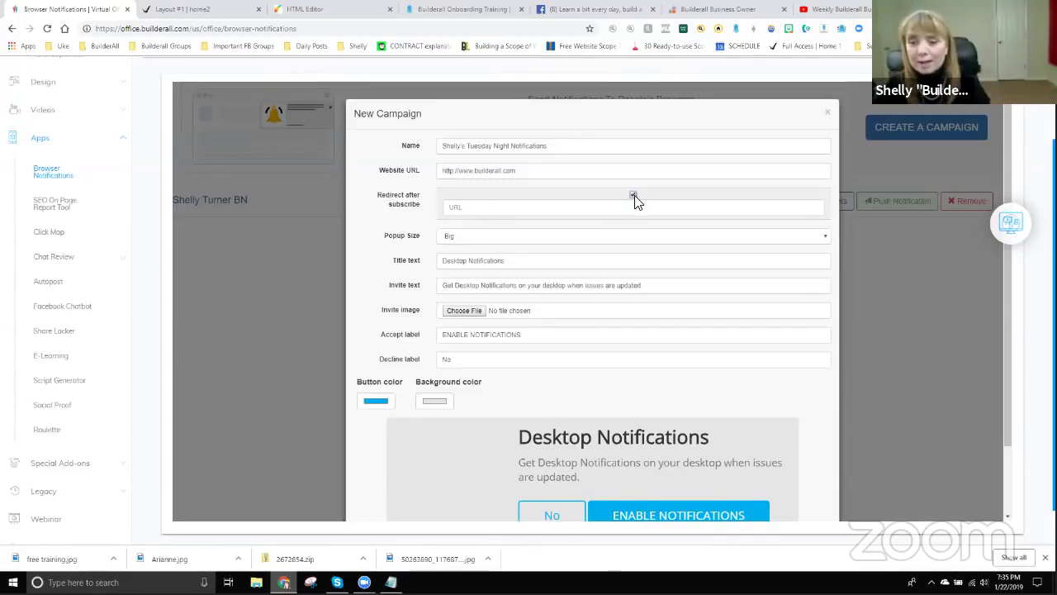
left_click(633, 195)
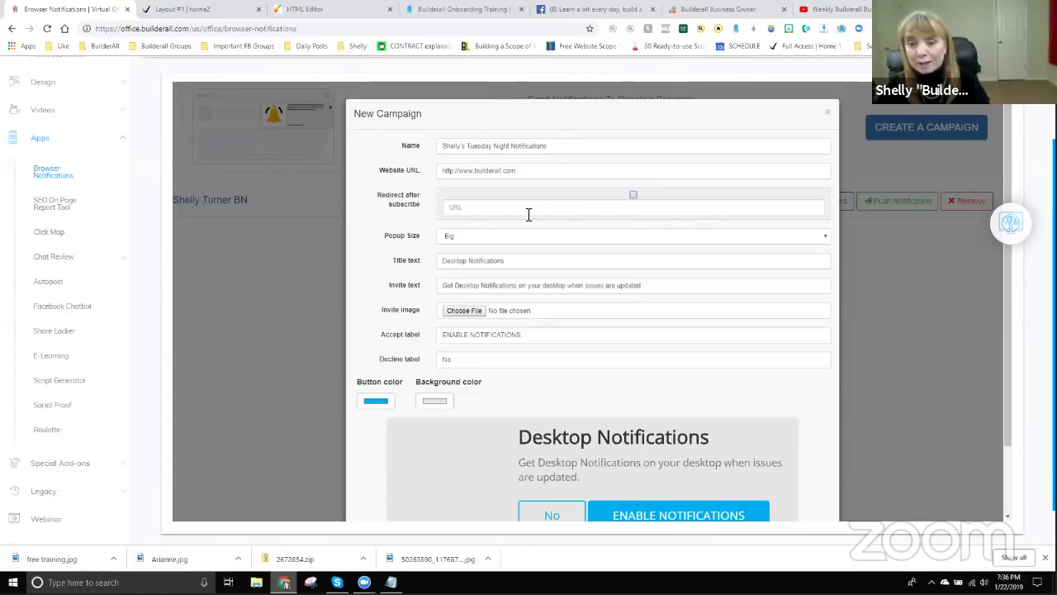
scroll(413, 281, "down", 1)
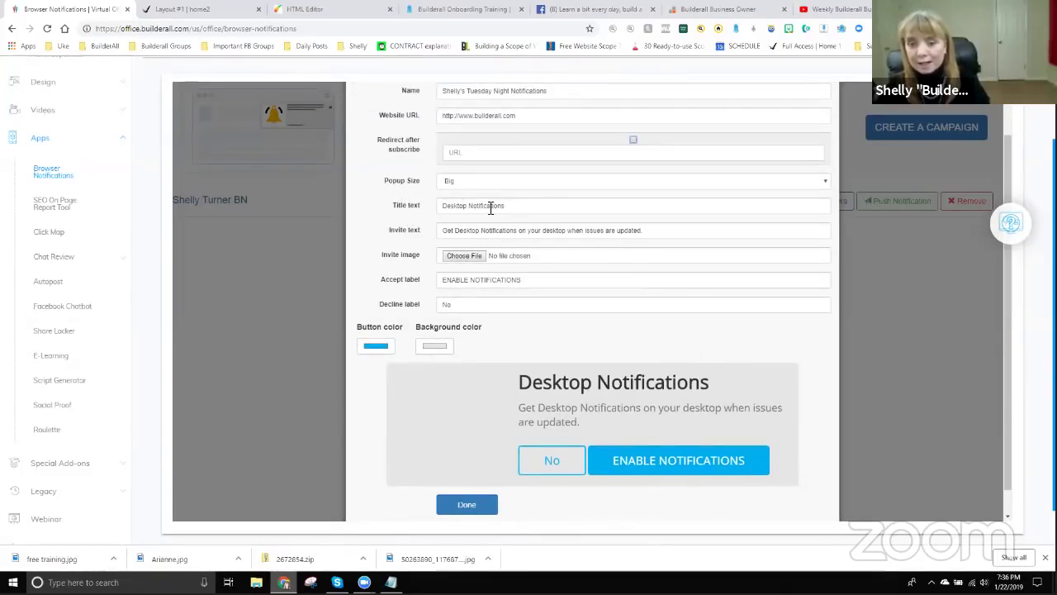
Preview the Medium and Small popup sizes, then set the popup back to Big.
left_click(475, 180)
left_click(466, 200)
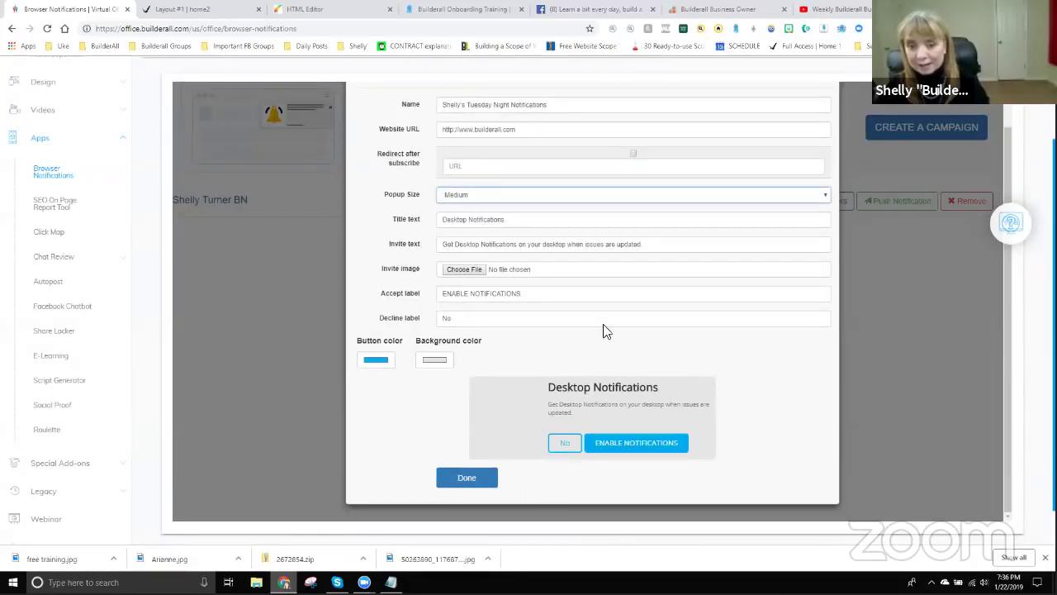
left_click(473, 197)
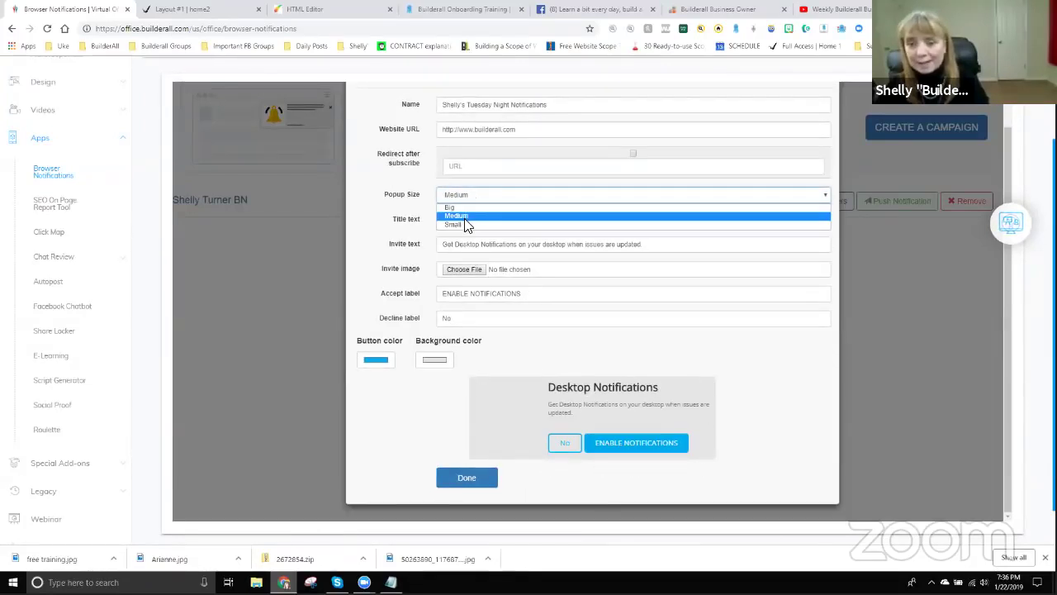
left_click(465, 225)
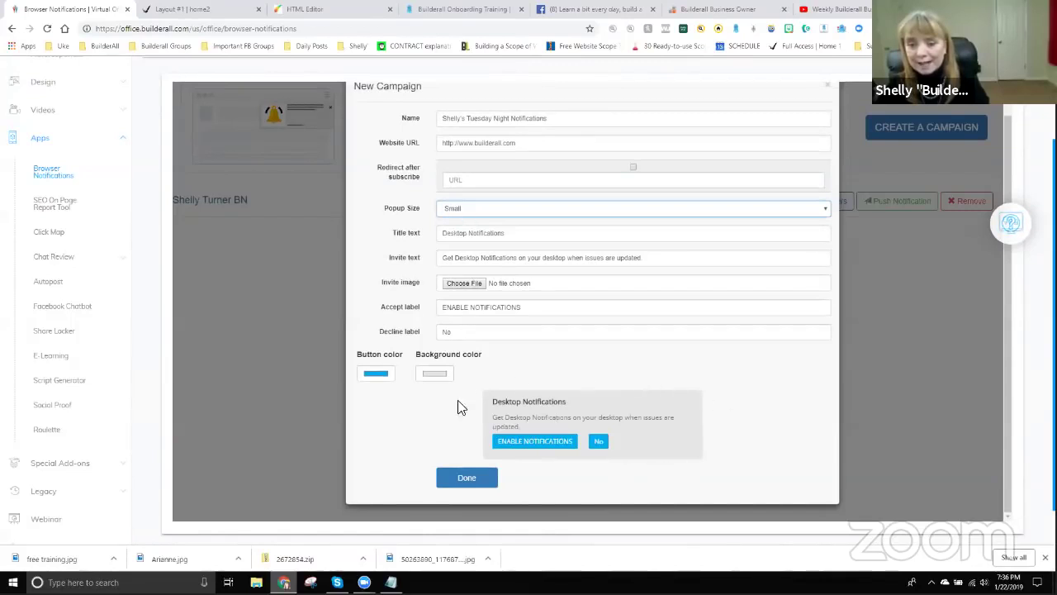
left_click(510, 208)
left_click(460, 223)
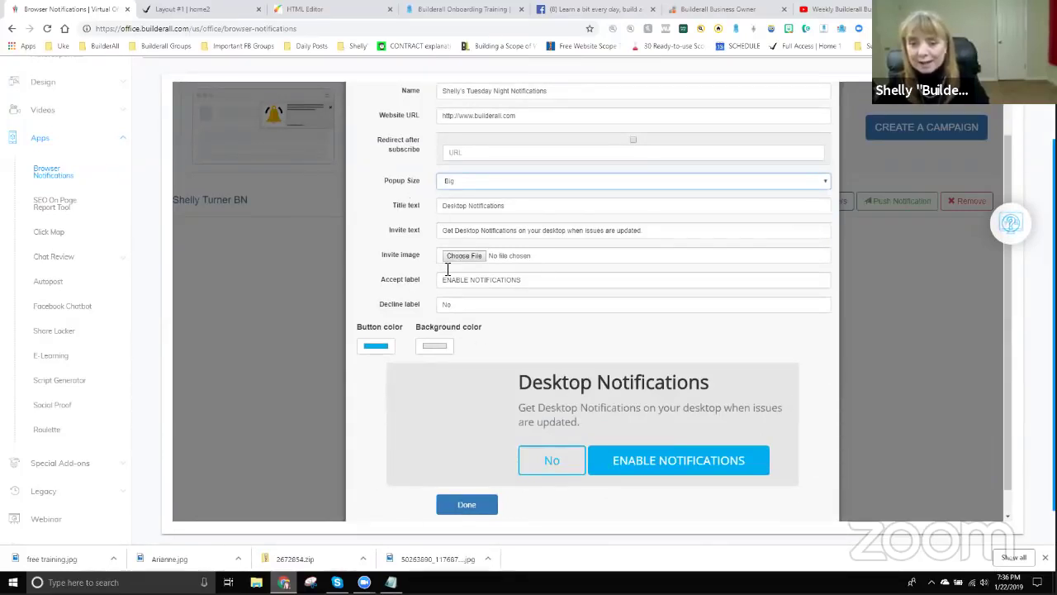
Title the popup 'Sign Up for Notifications' with invite text about the Builderall Diva going online to train.
left_click_drag(530, 382, 710, 382)
left_click_drag(522, 209, 424, 203)
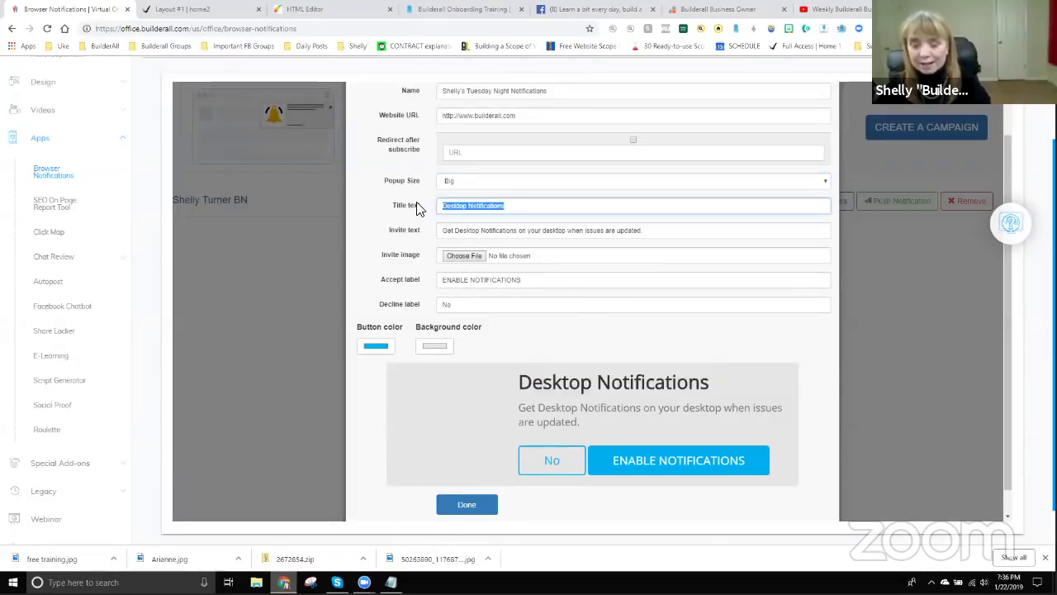
type("Sh")
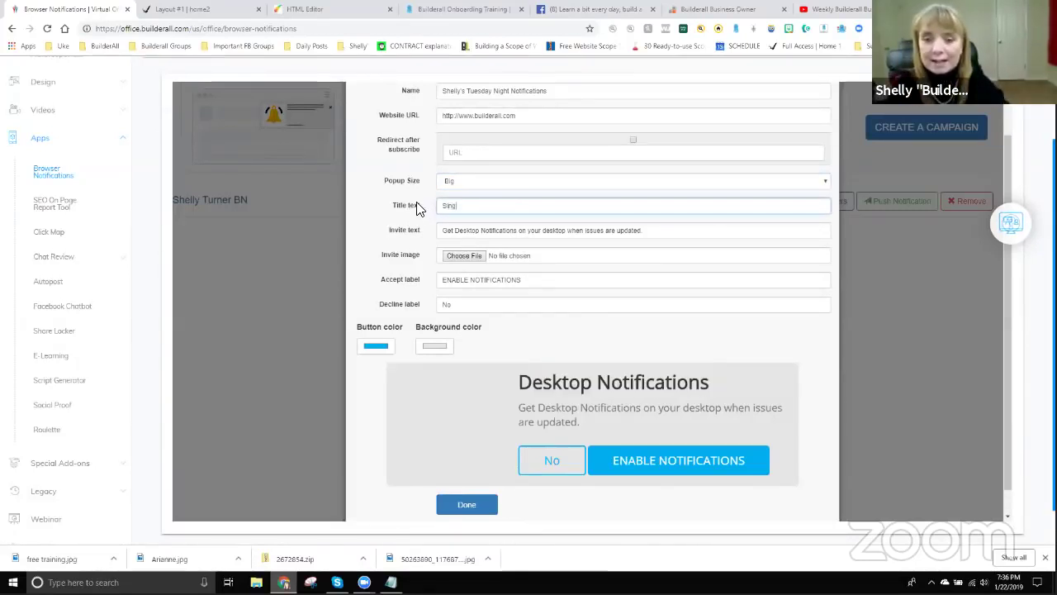
type("gn Up for No")
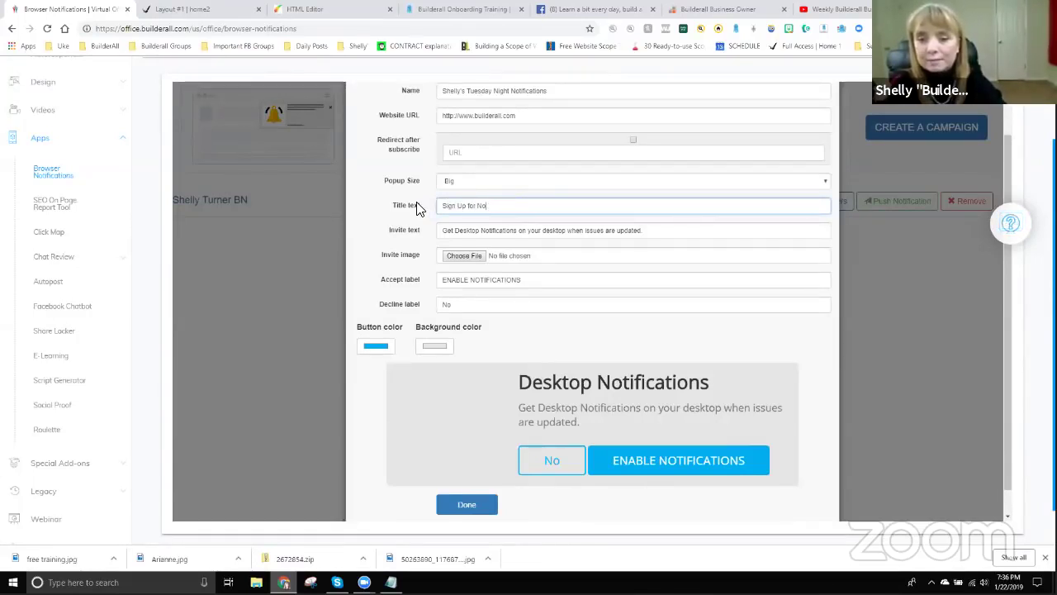
type("tifitifications")
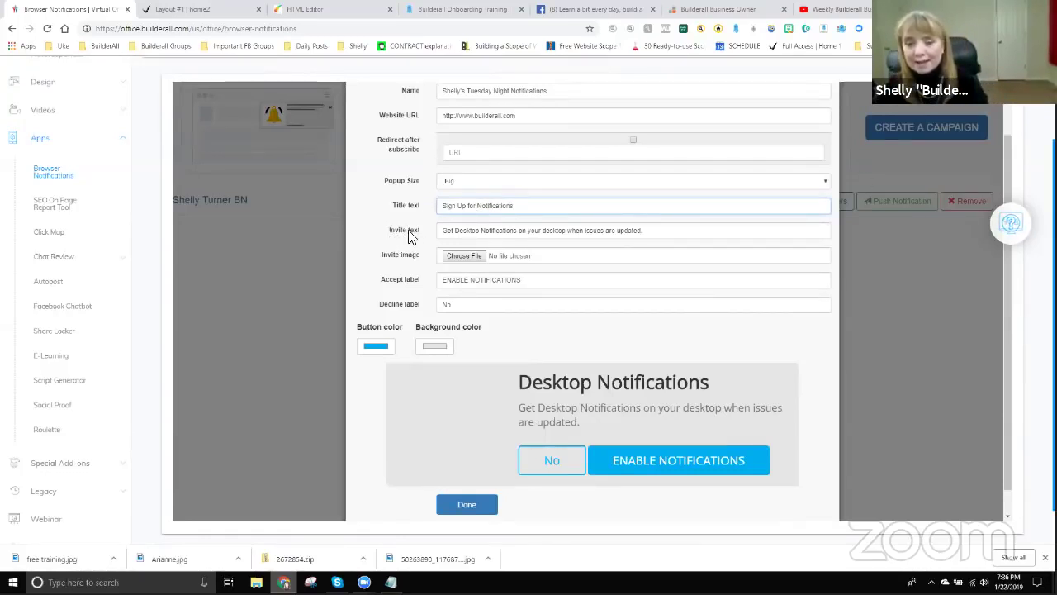
left_click(554, 427)
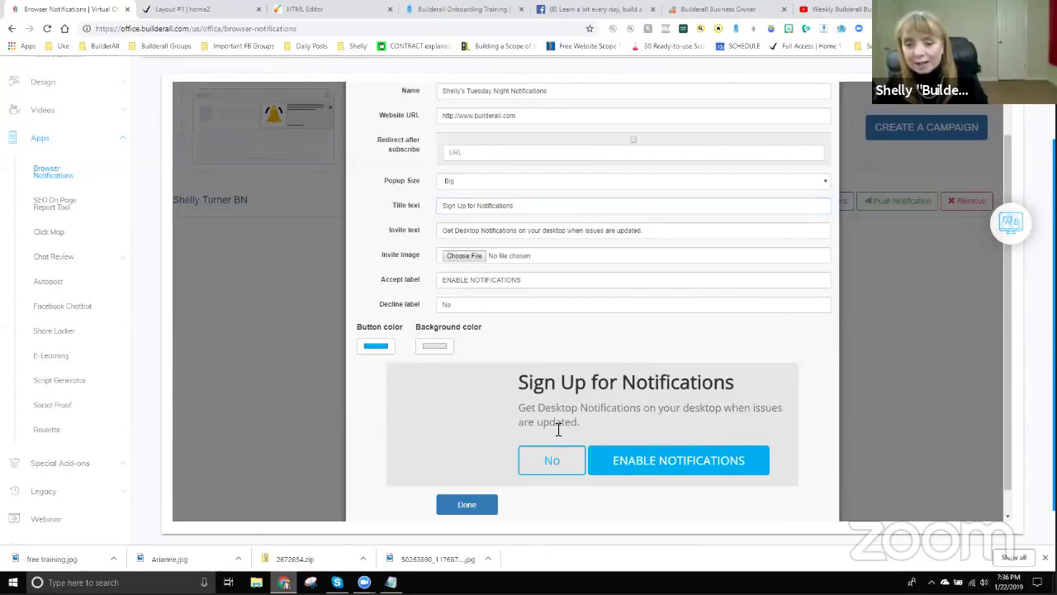
left_click_drag(529, 408, 573, 423)
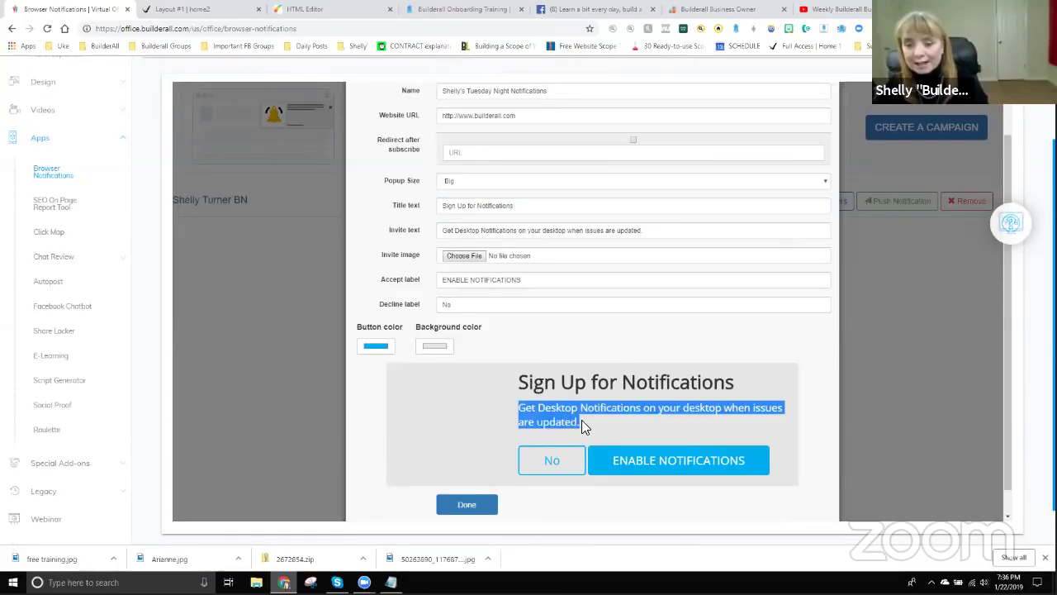
left_click_drag(457, 229, 713, 207)
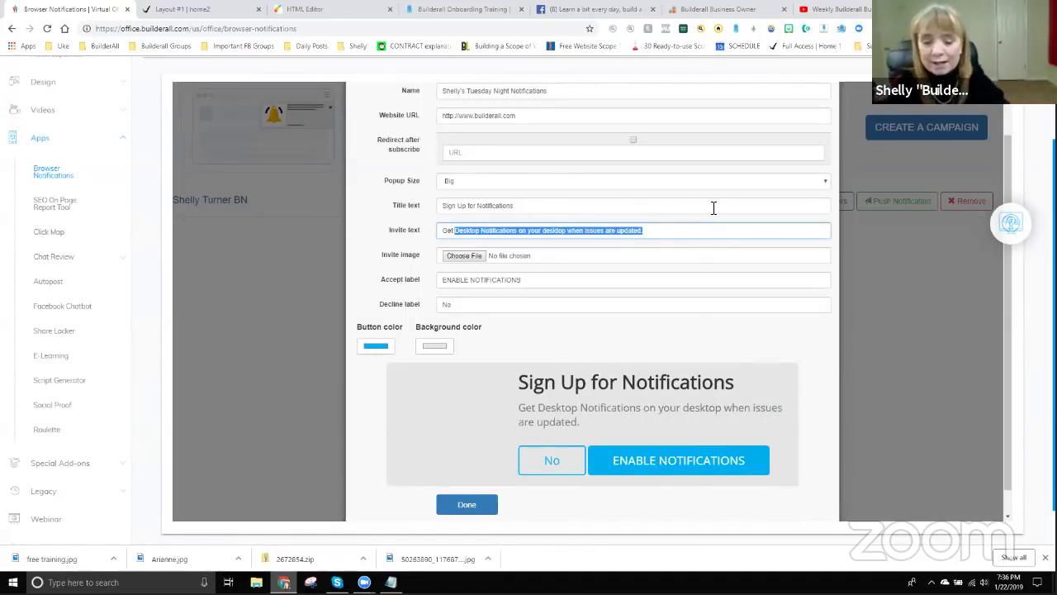
type("notifications ")
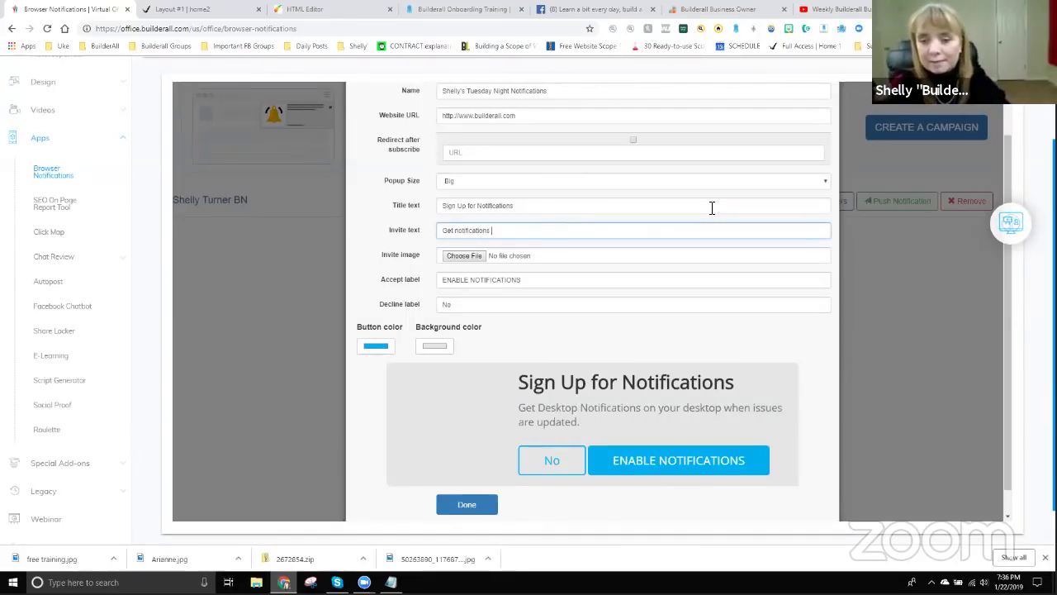
type("when the Builderall Diva goes online to traini")
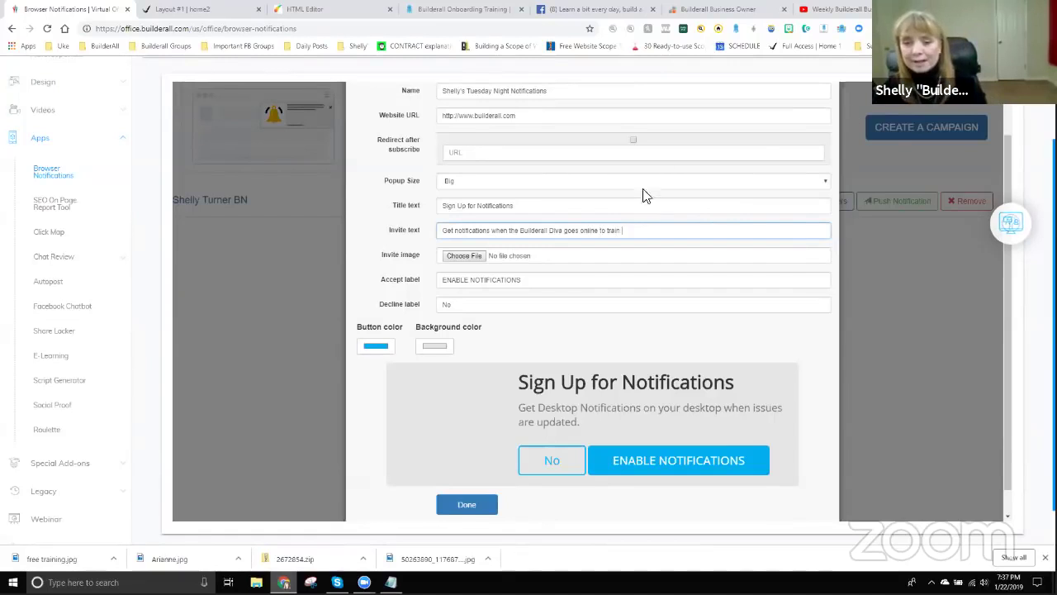
key("Tab")
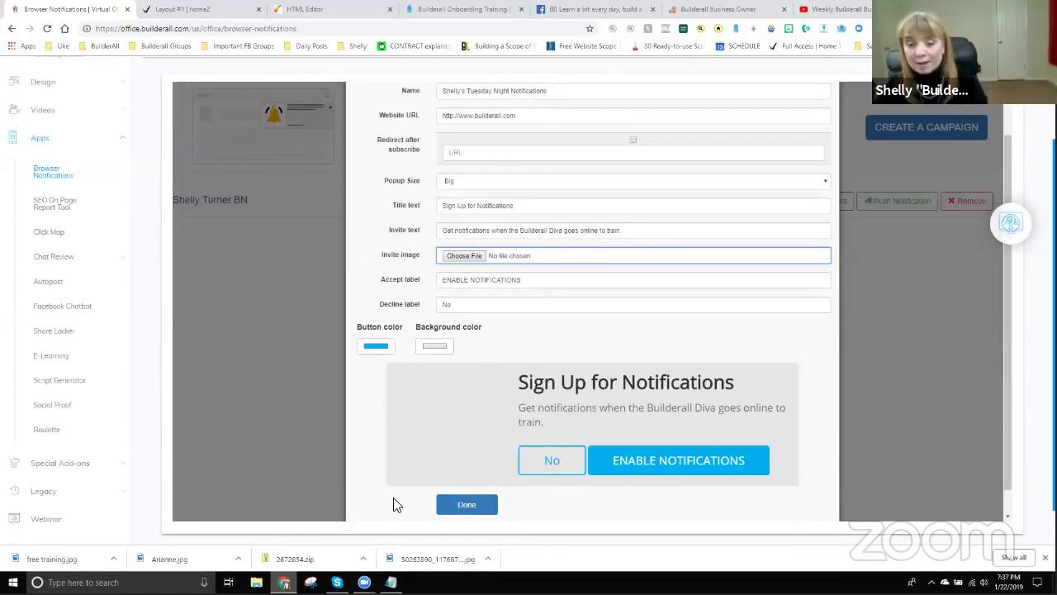
Attach the Builderall Diva.png image to the sign-up popup.
left_click(460, 255)
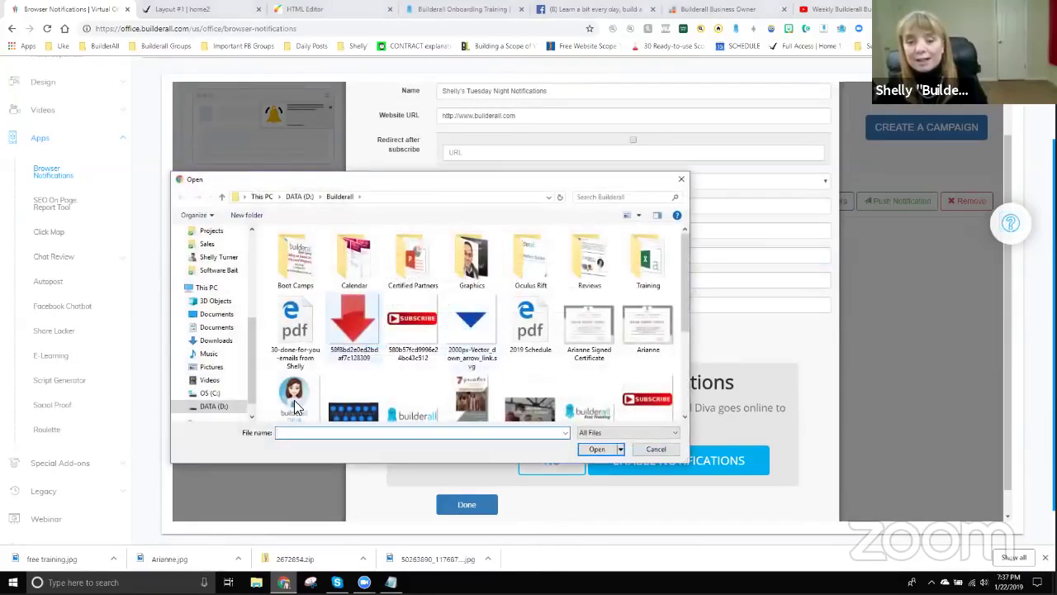
left_click(293, 398)
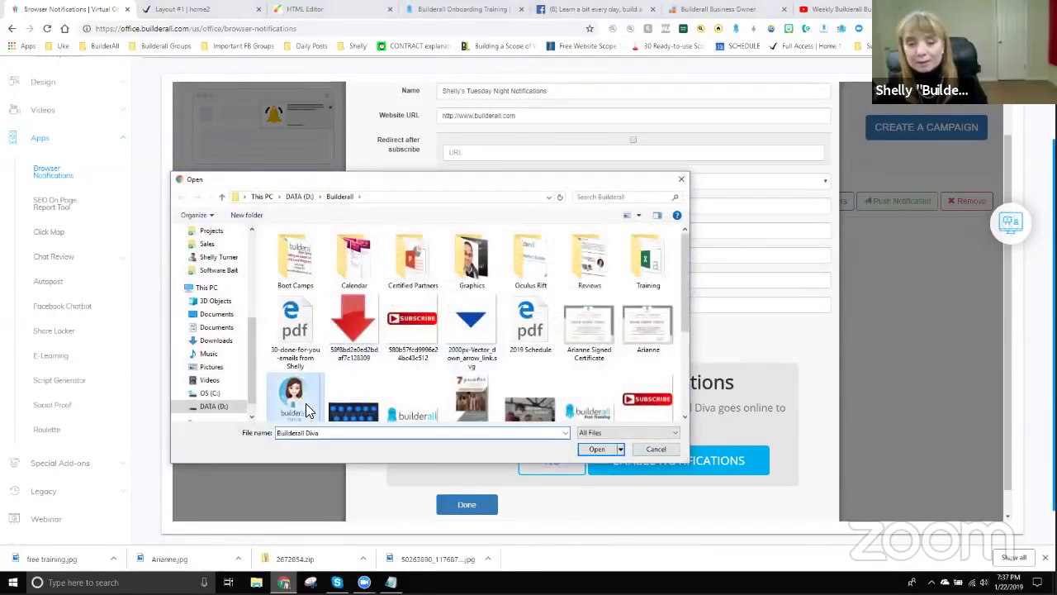
left_click(597, 449)
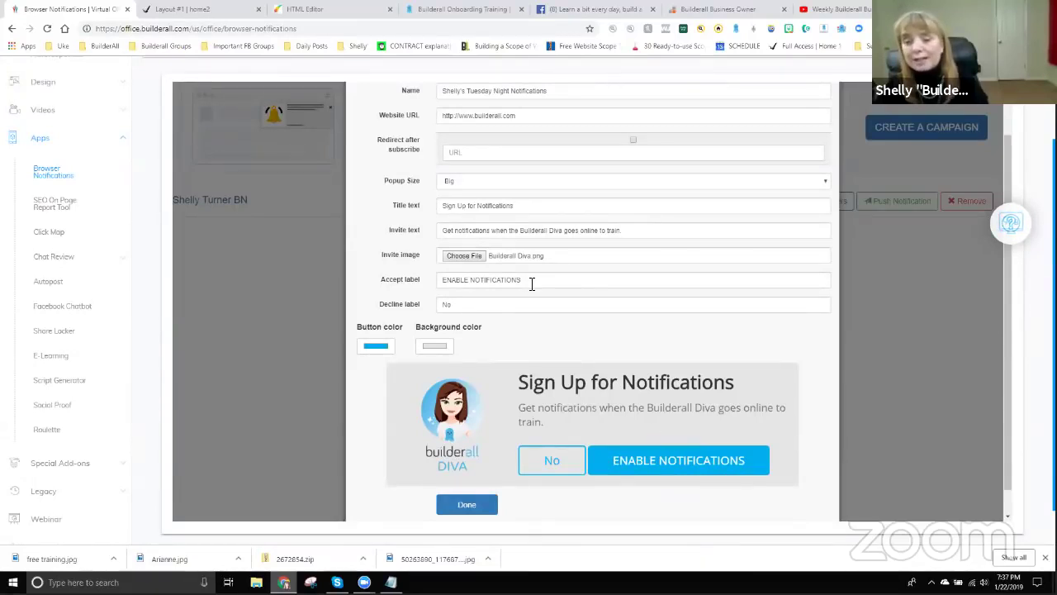
Set the popup's accept and decline buttons to ENABLE NOTIFICATIONS and No.
left_click_drag(532, 284, 421, 285)
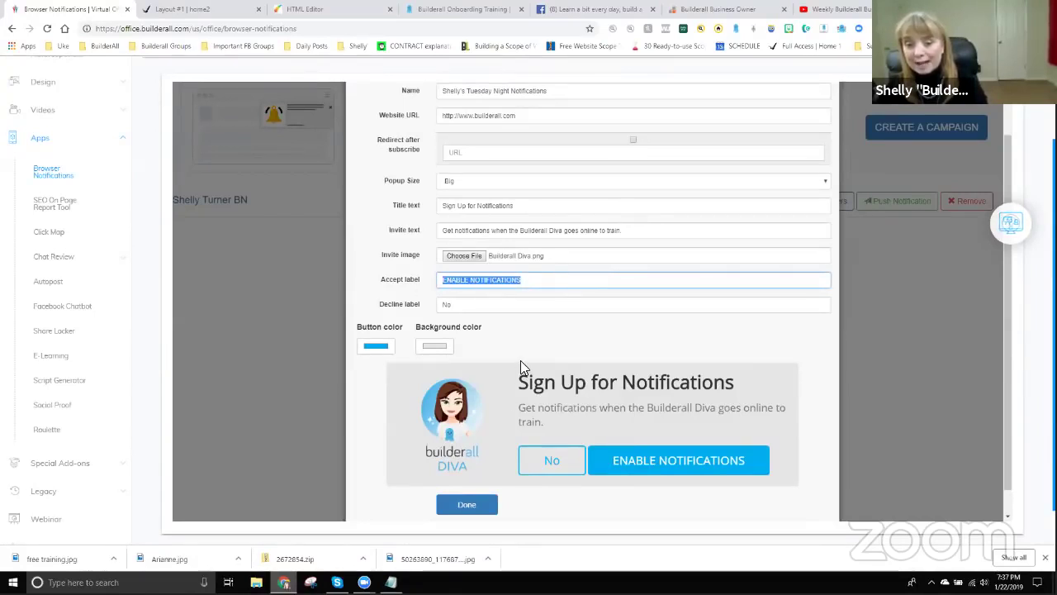
scroll(521, 361, "down", 1)
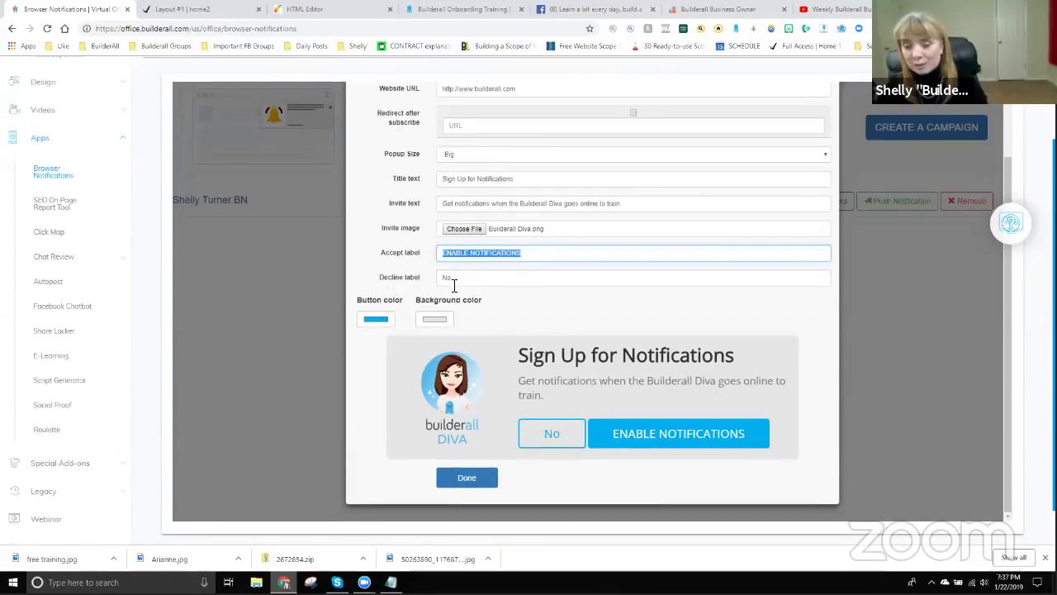
left_click(365, 352)
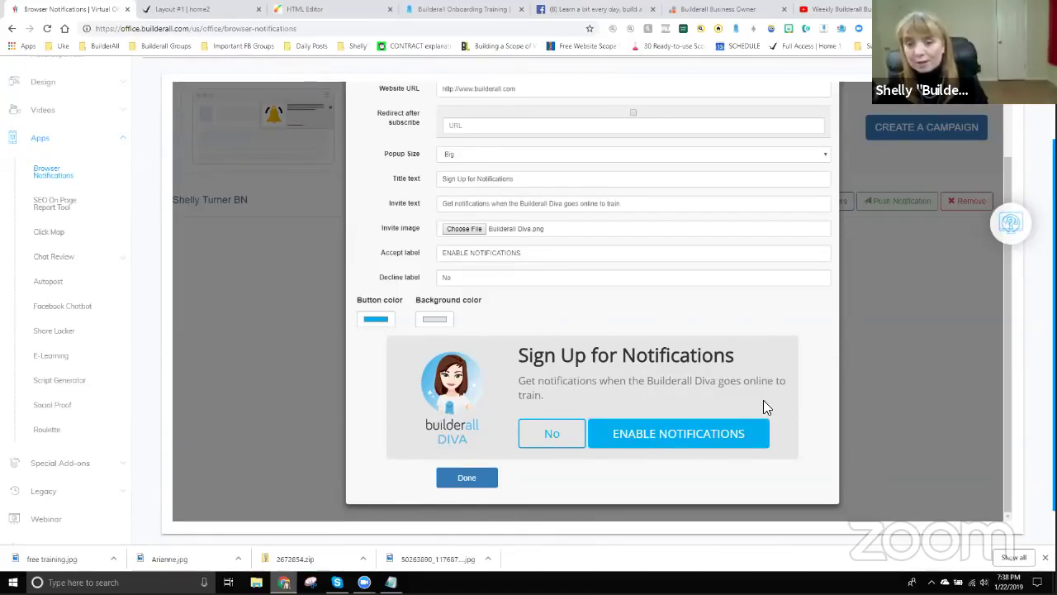
scroll(764, 402, "up", 1)
scroll(556, 215, "up", 1)
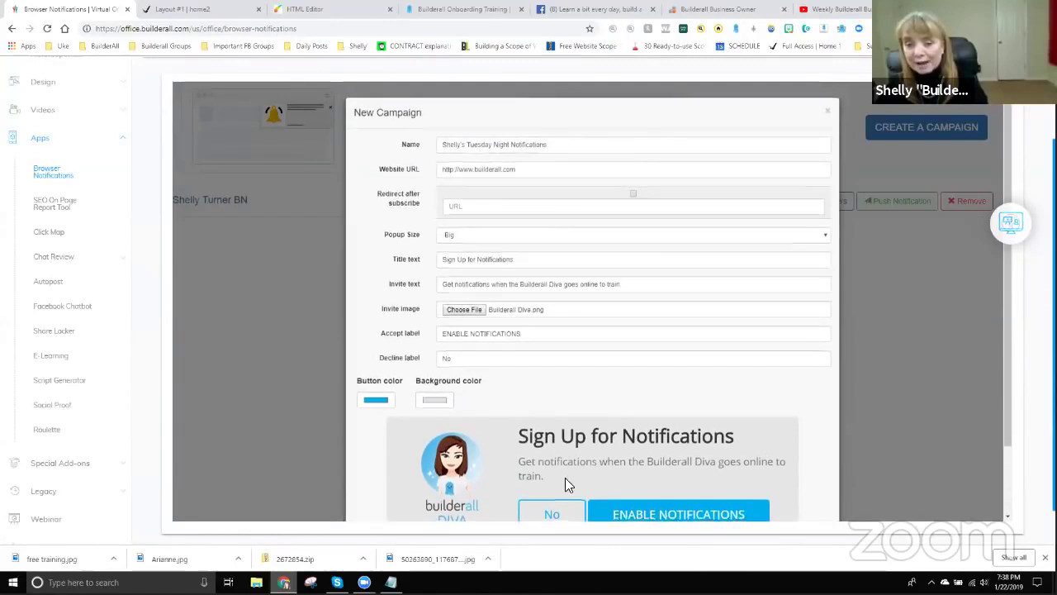
scroll(565, 477, "down", 3)
Save the Tuesday Night Notifications campaign, acknowledge the success message, and briefly view its embed code.
left_click(467, 478)
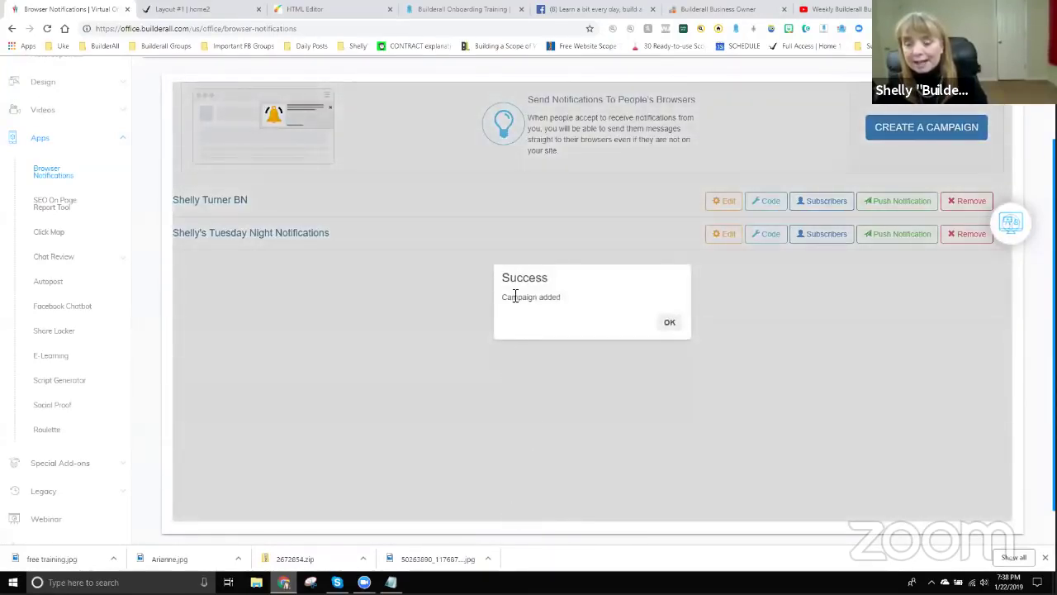
left_click(675, 328)
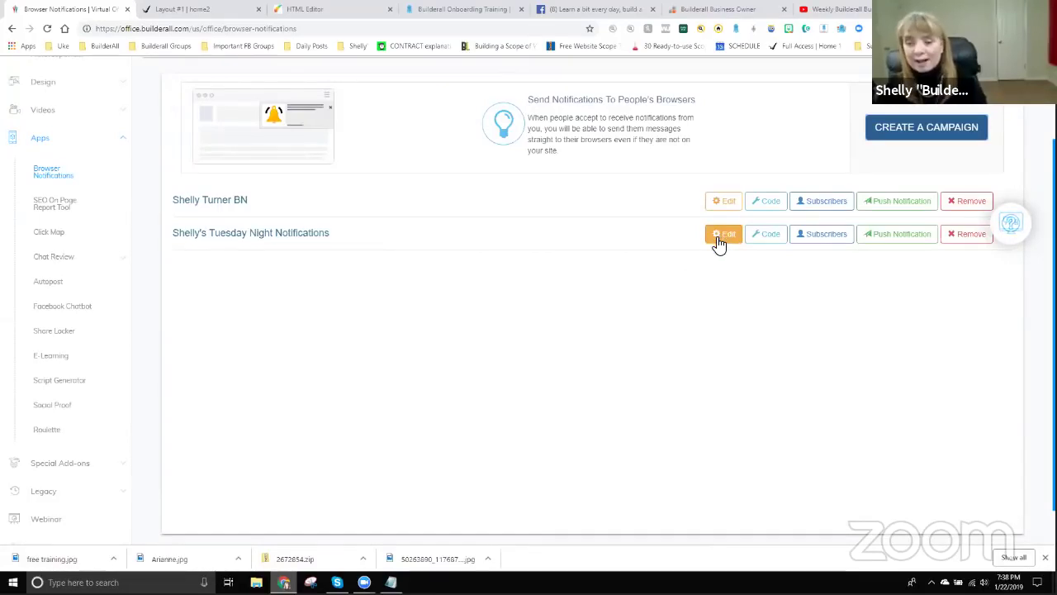
left_click(768, 236)
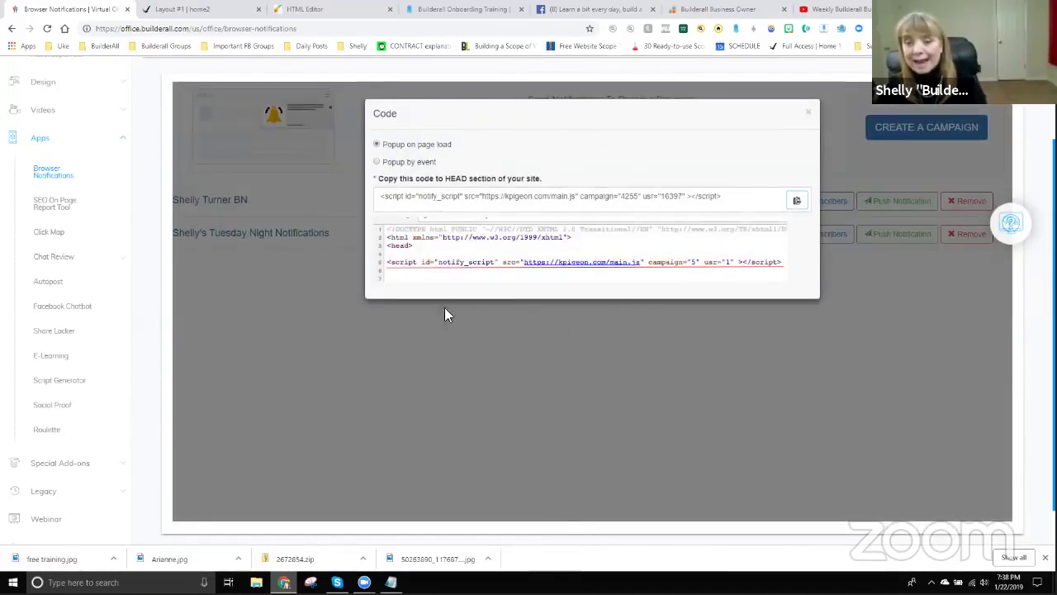
left_click(809, 114)
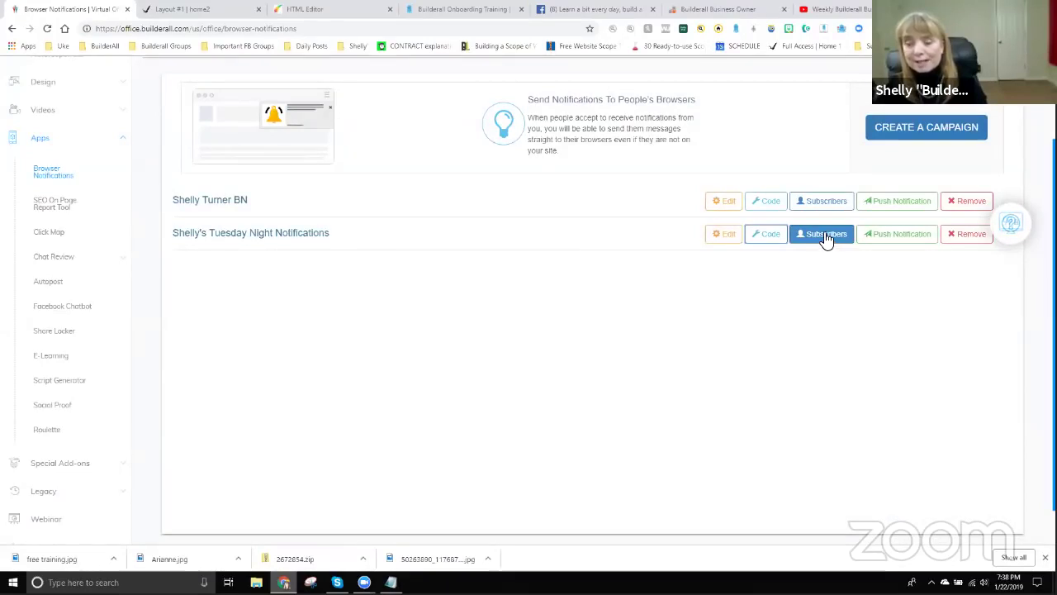
left_click(823, 235)
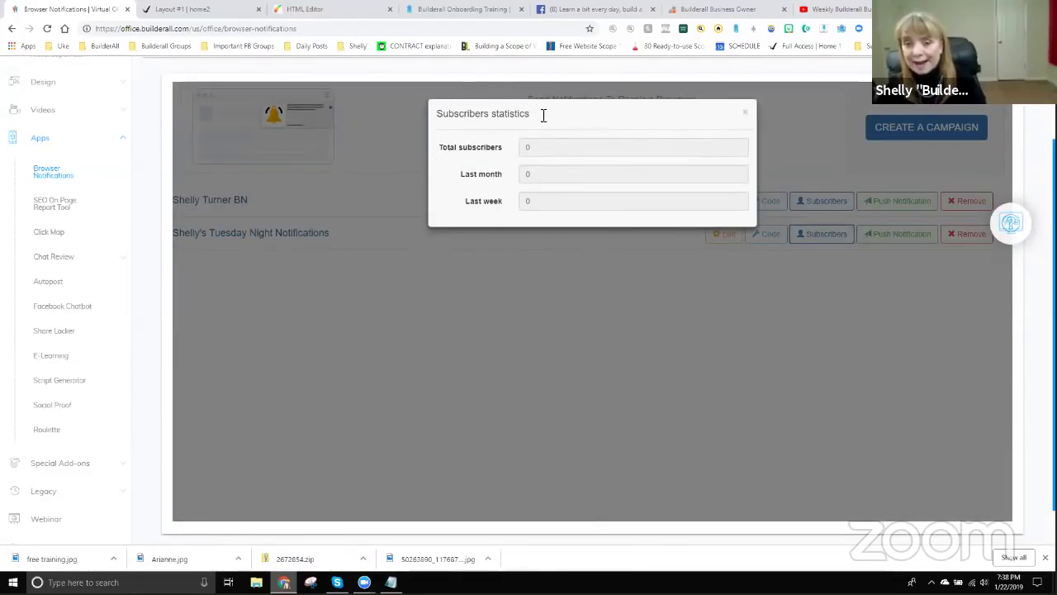
left_click(746, 114)
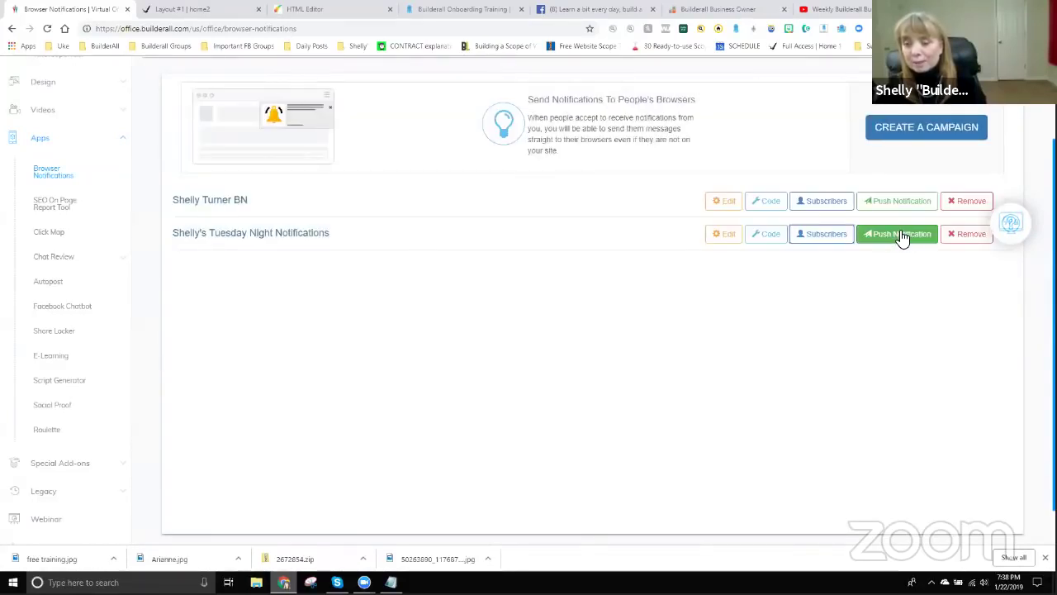
left_click(905, 235)
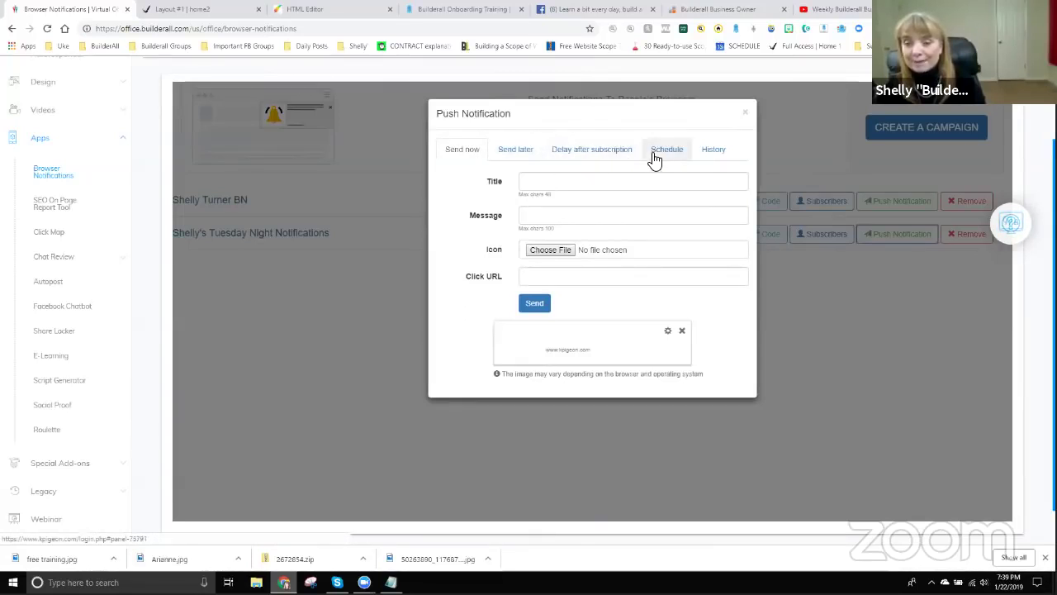
left_click(712, 150)
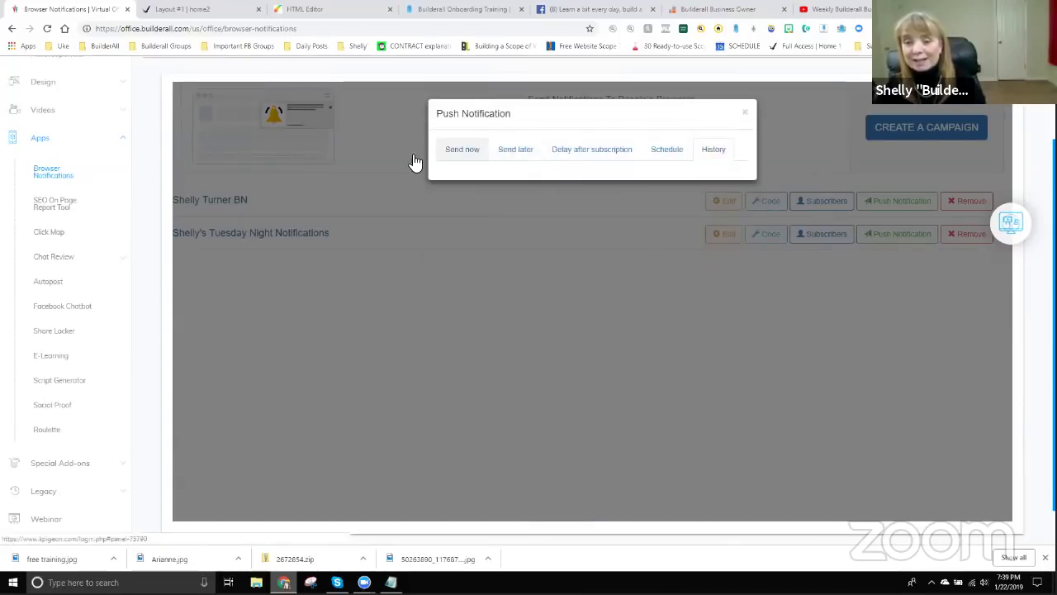
left_click(774, 162)
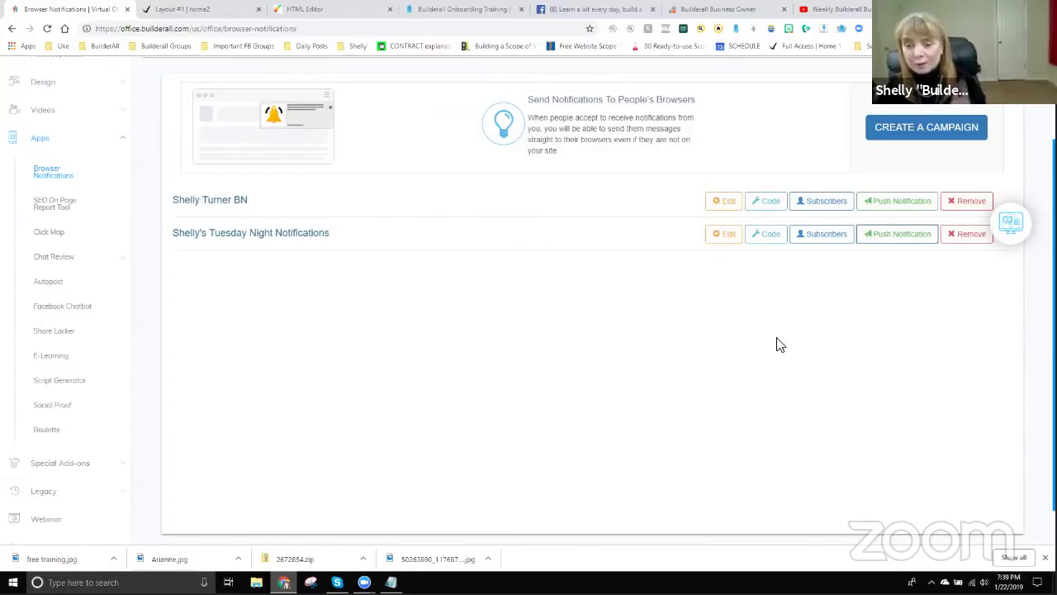
Copy the campaign's HEAD embed script with Popup on page load selected.
left_click(769, 237)
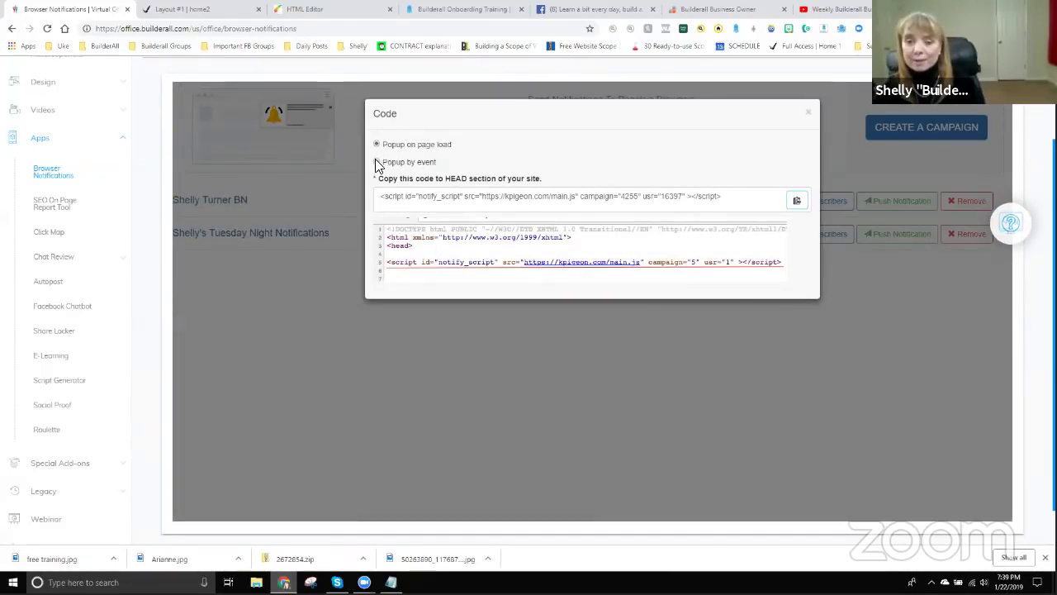
left_click(377, 162)
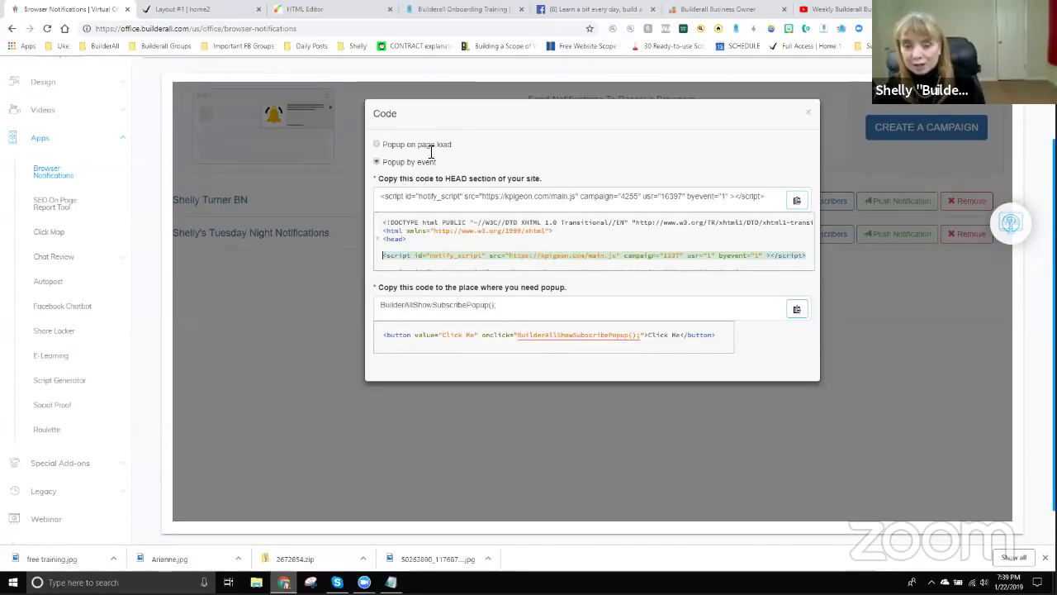
left_click(377, 145)
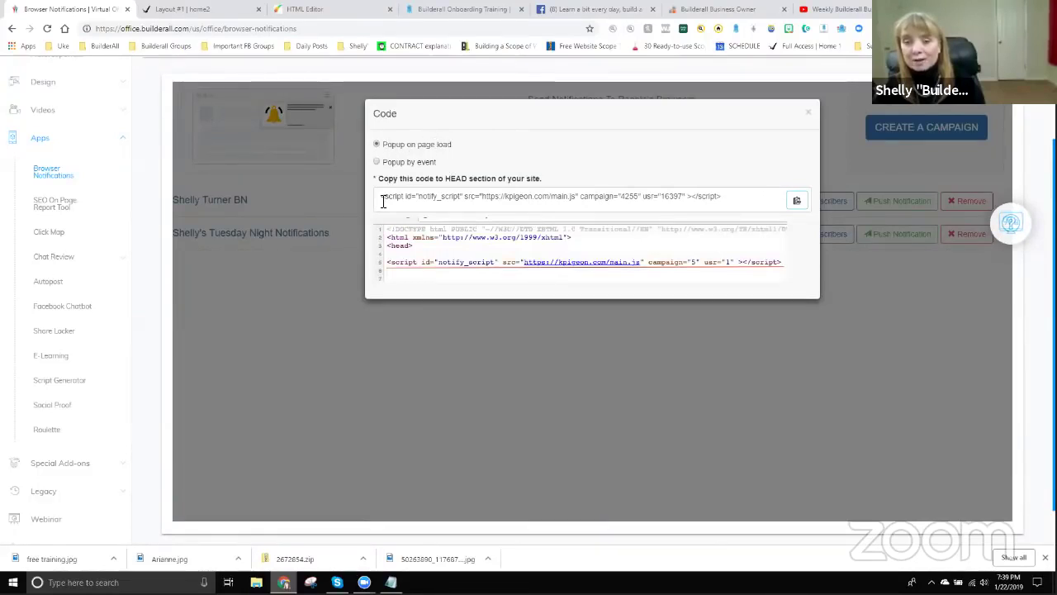
left_click_drag(390, 200, 715, 207)
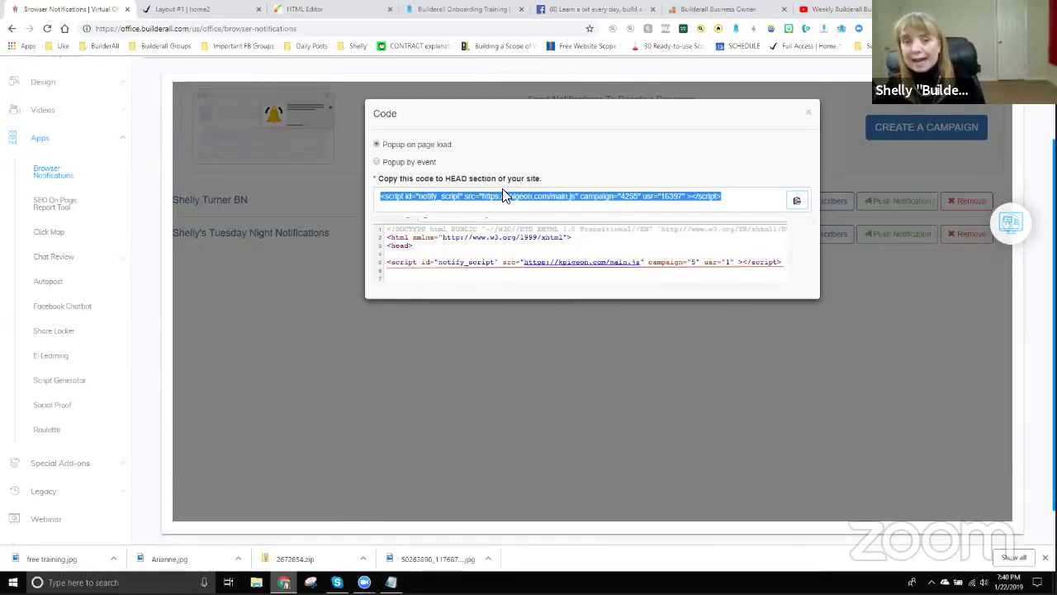
left_click(329, 10)
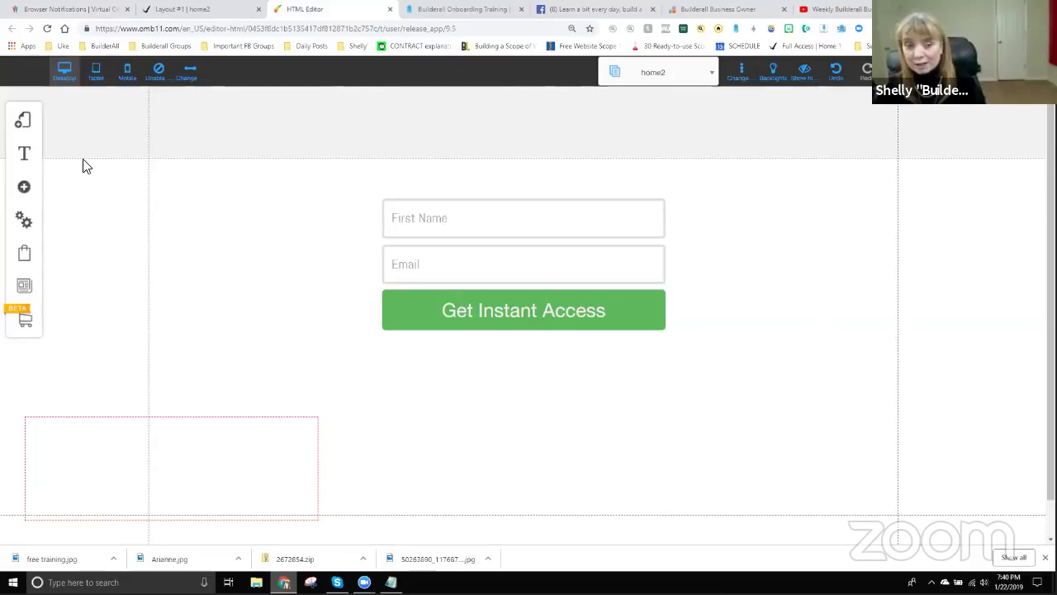
Paste the notification script into Layout #1 home2's Page Head Scripts and save the page settings.
left_click(22, 122)
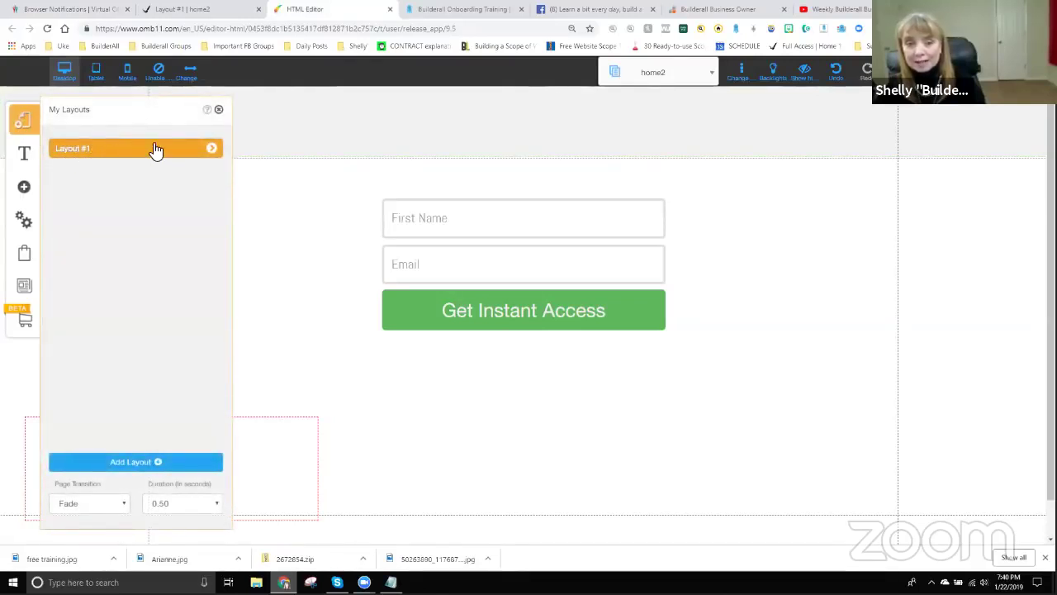
left_click(213, 151)
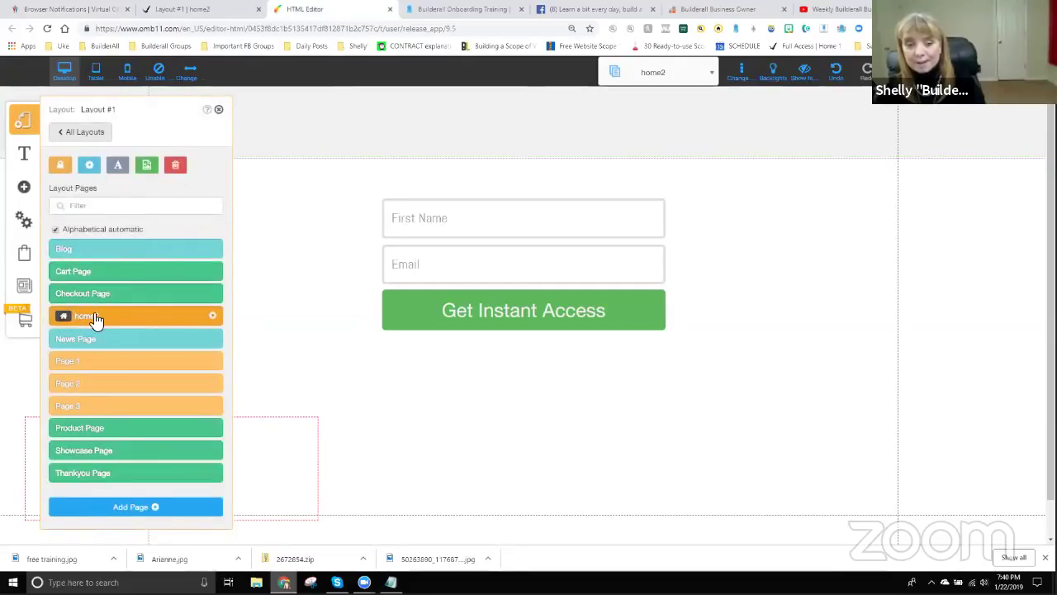
left_click(215, 318)
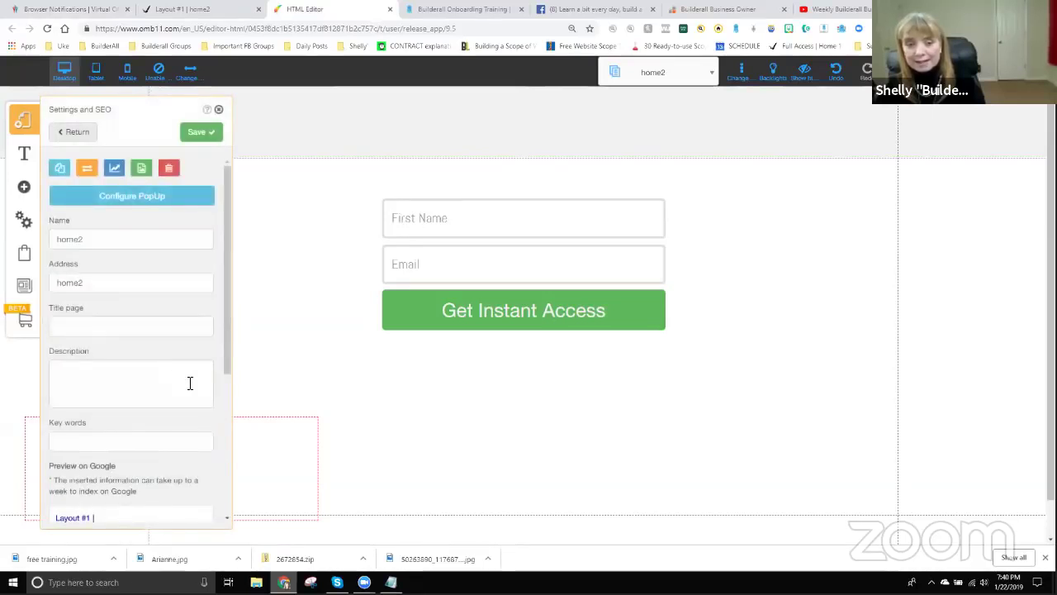
scroll(190, 383, "down", 5)
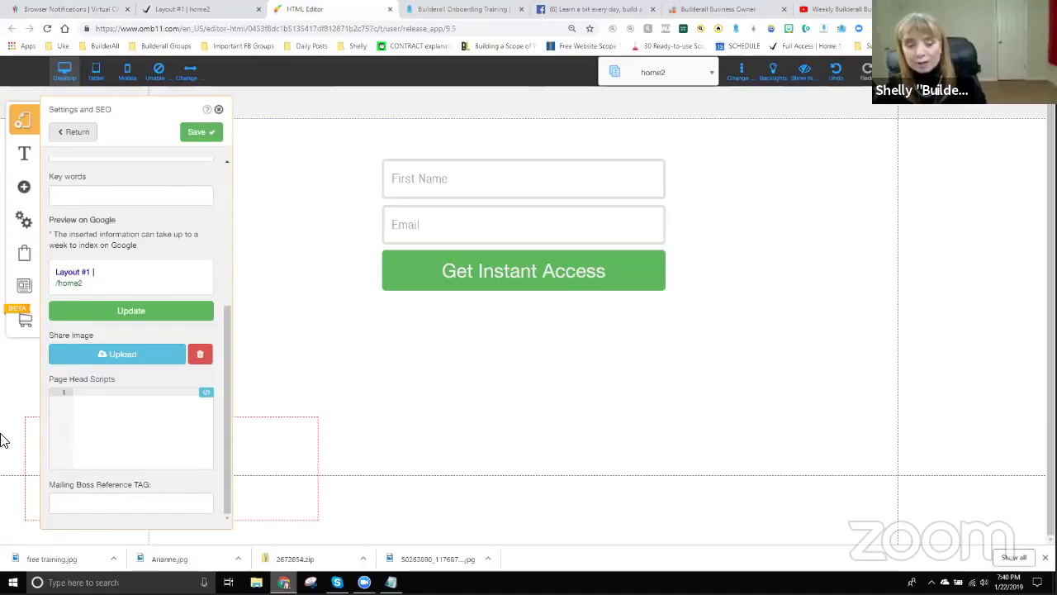
key("ctrl+v")
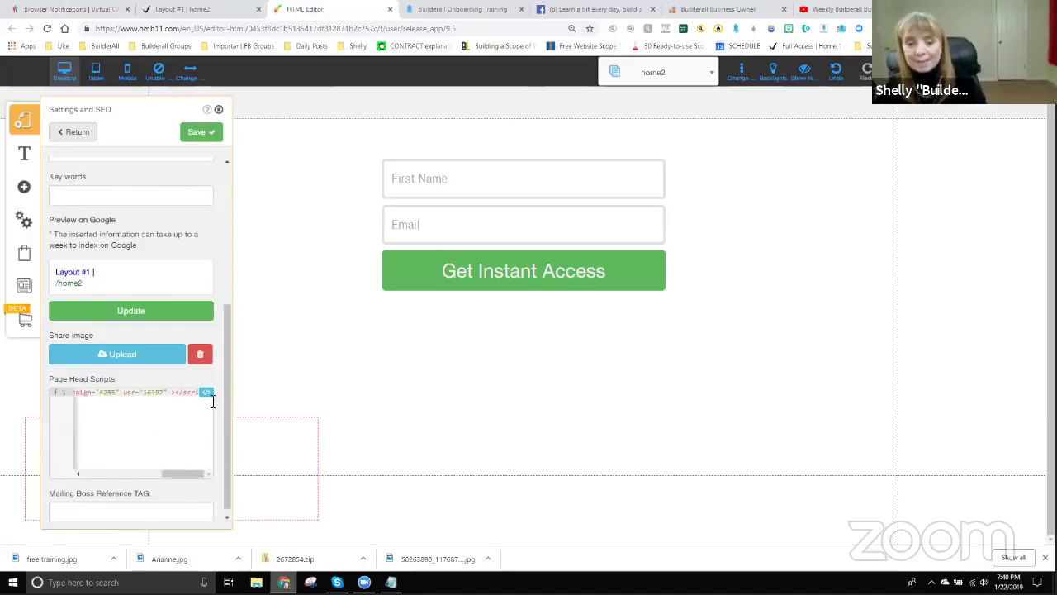
left_click(202, 134)
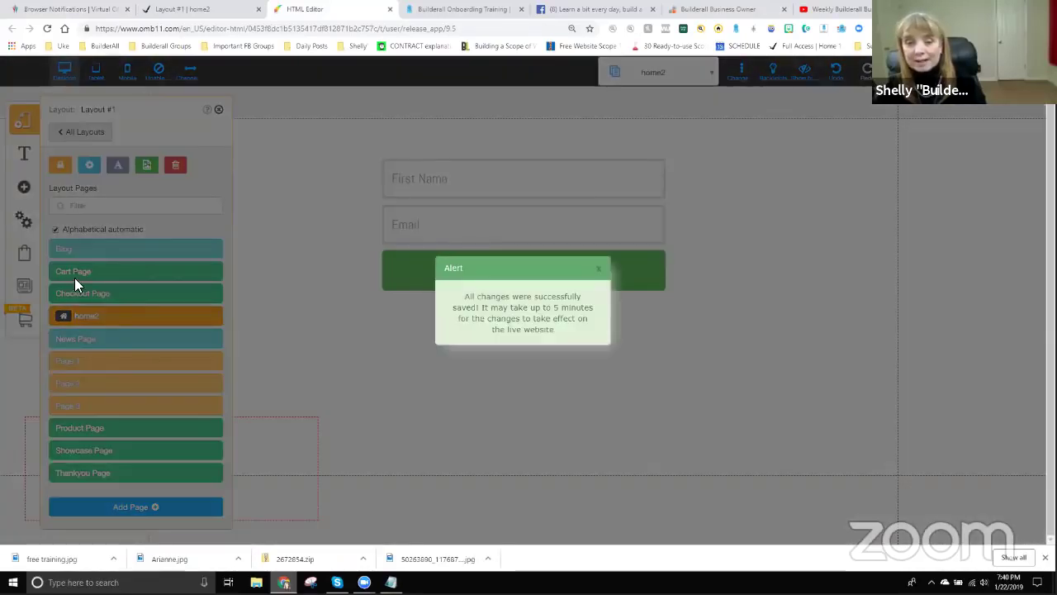
left_click(597, 269)
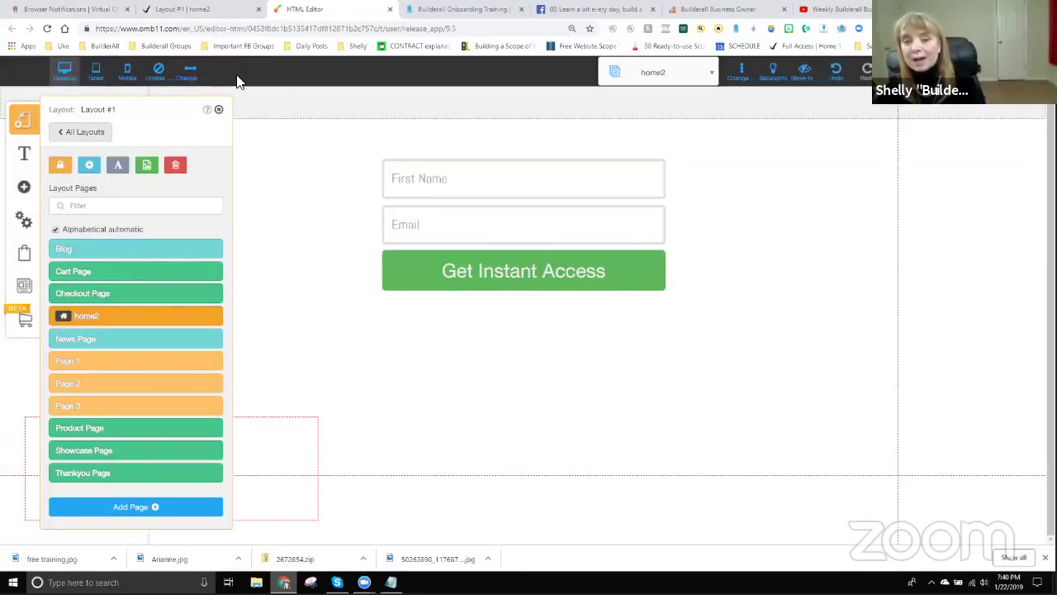
left_click(201, 10)
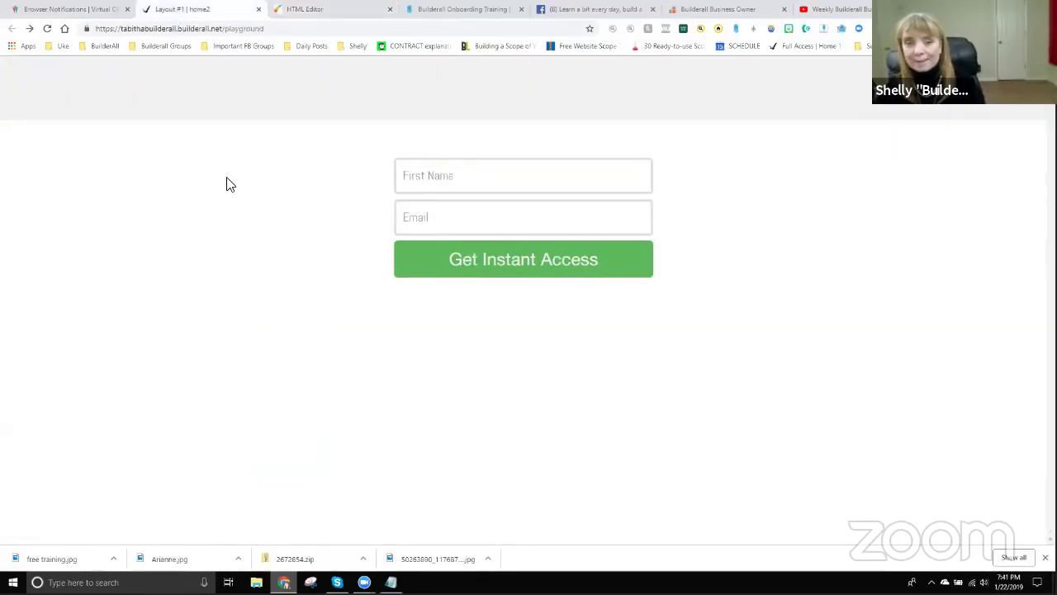
Reload the live home2 page and choose ENABLE NOTIFICATIONS on the Sign Up for Notifications popup.
left_click(47, 31)
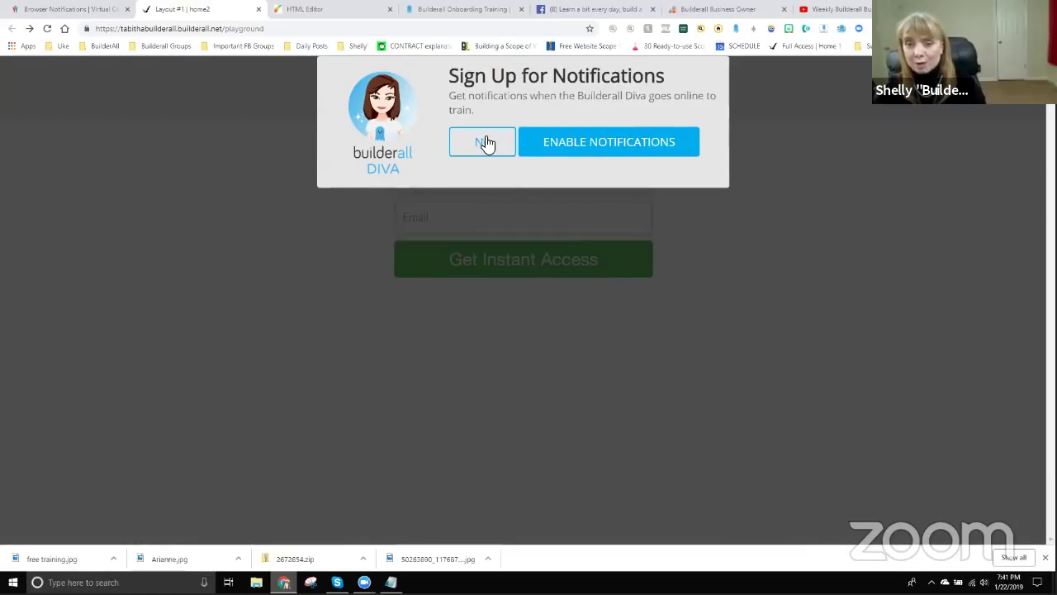
left_click(617, 142)
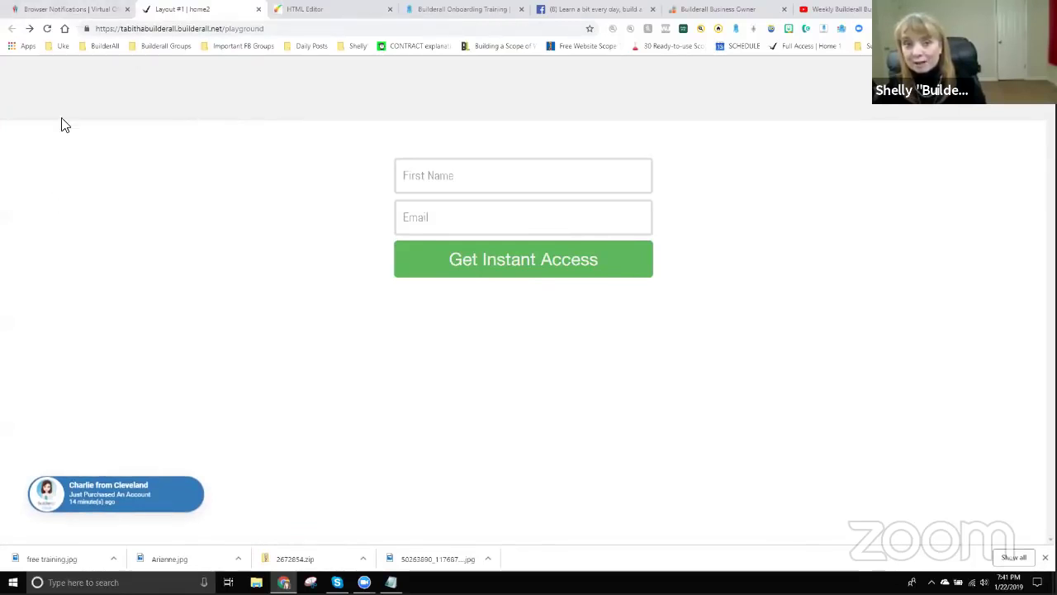
Draft a Tuesday campaign push notification with a greeting title and 'I hope you are enjoying the Tuesday night training.'.
left_click(69, 9)
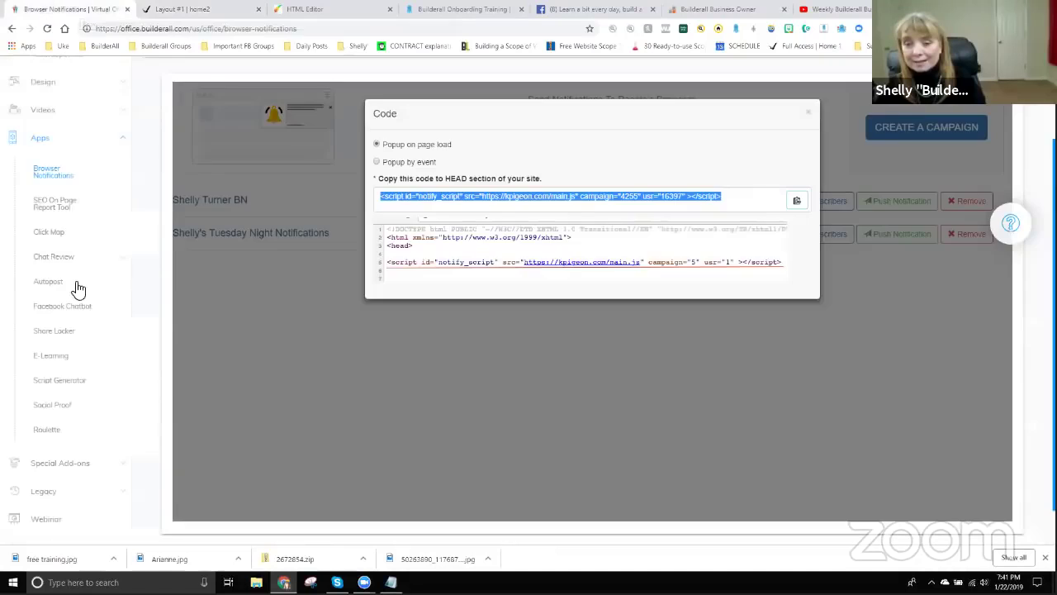
left_click(809, 115)
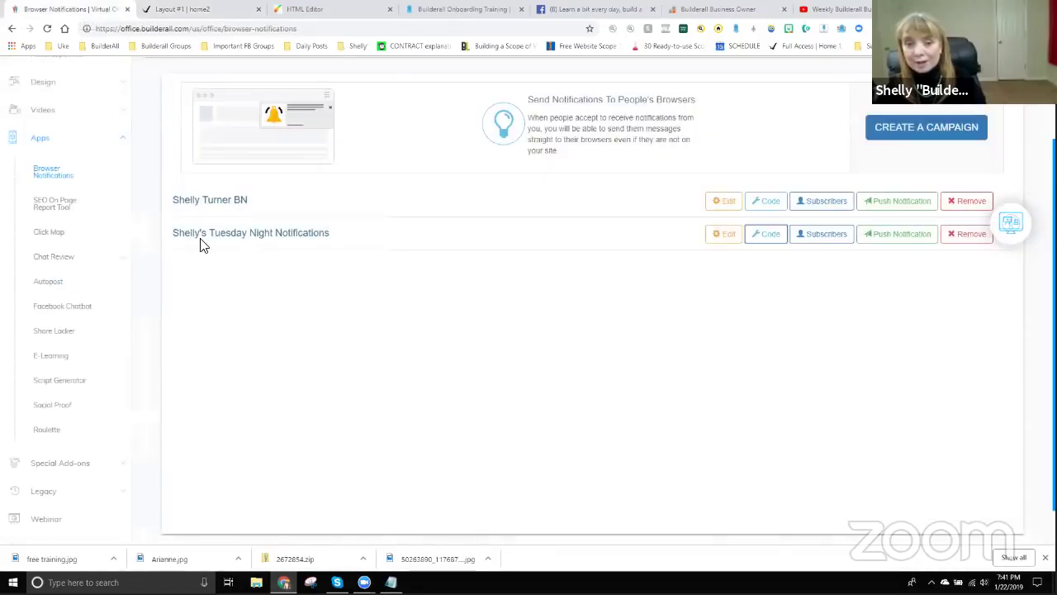
left_click(911, 239)
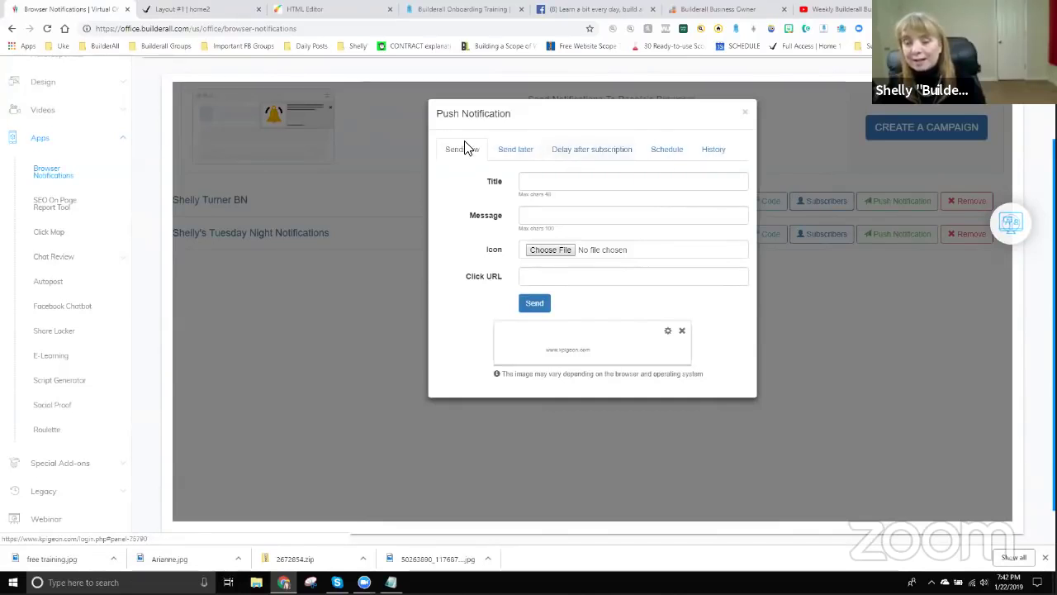
left_click(567, 184)
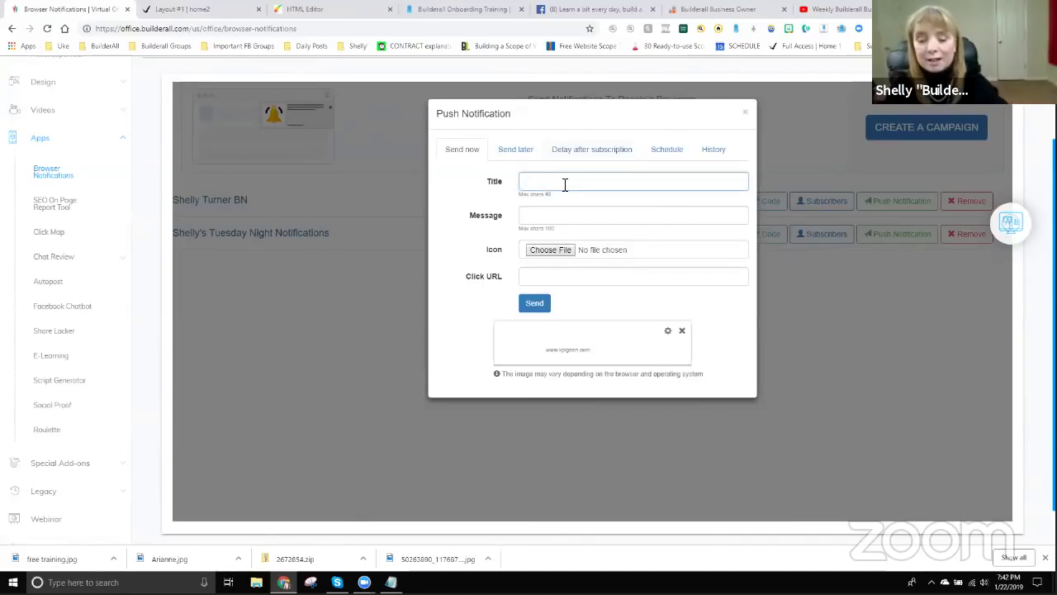
type("Howdy fro")
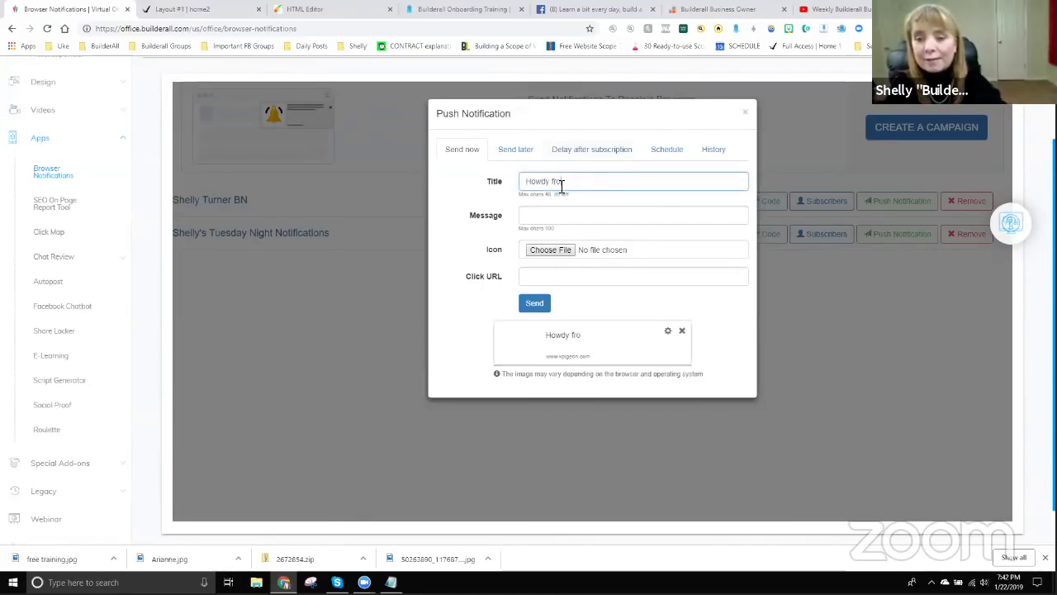
type("m Shelly")
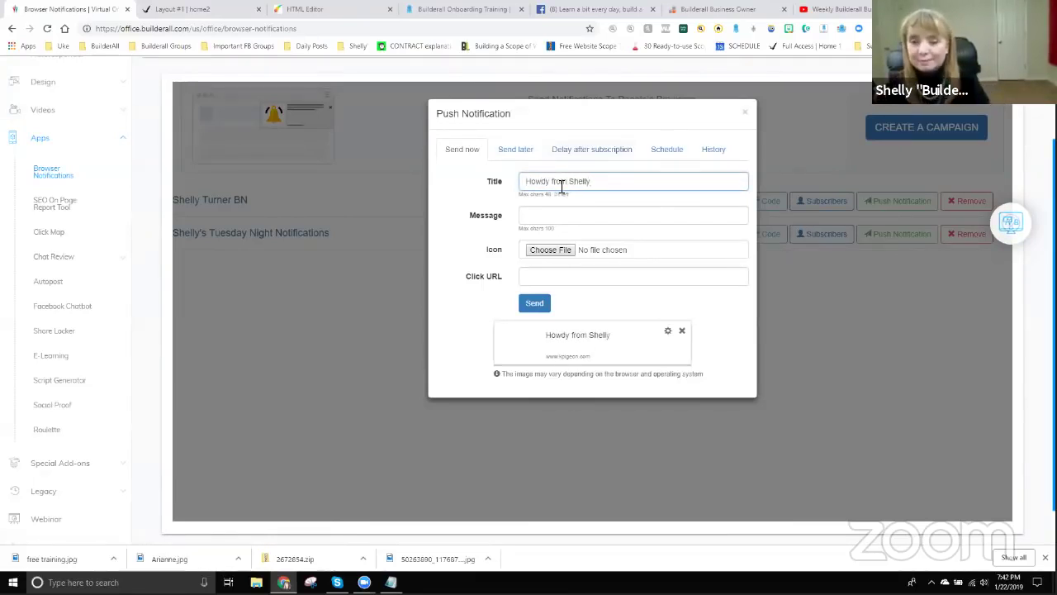
left_click(569, 217)
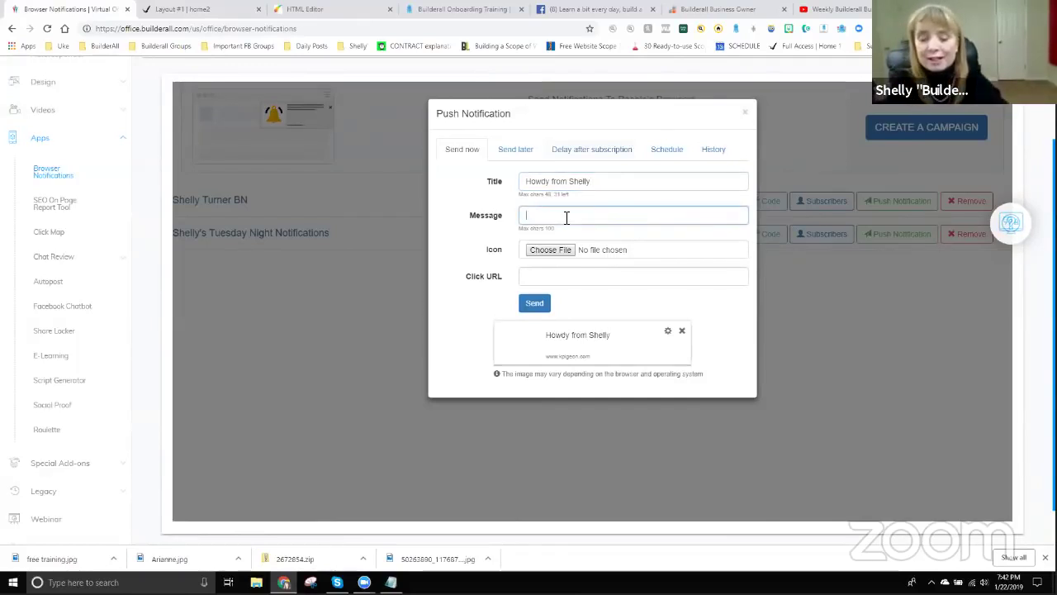
type("I hope you a")
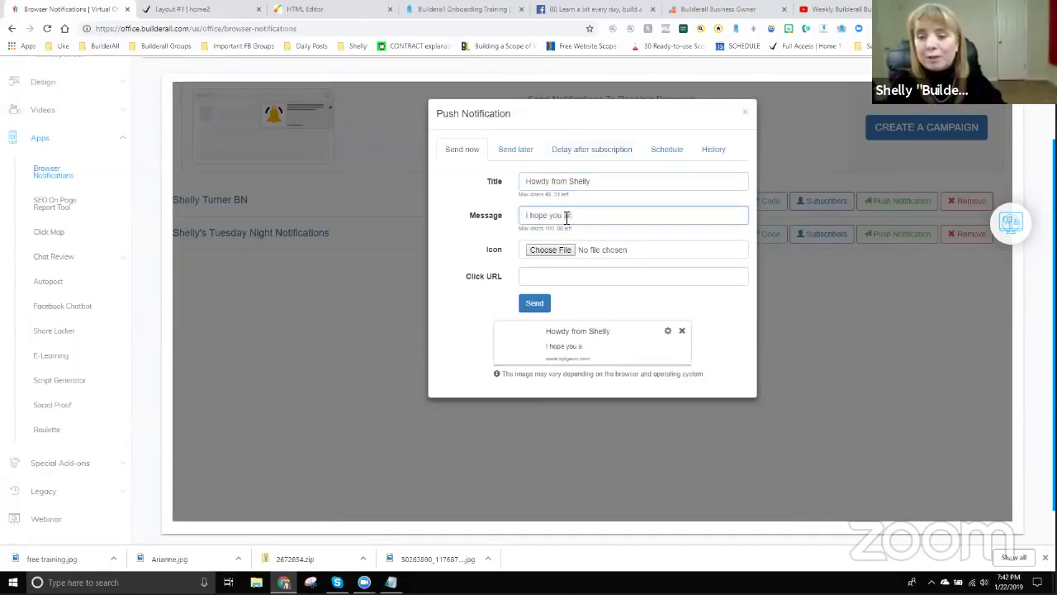
type("re enjoying the Tu")
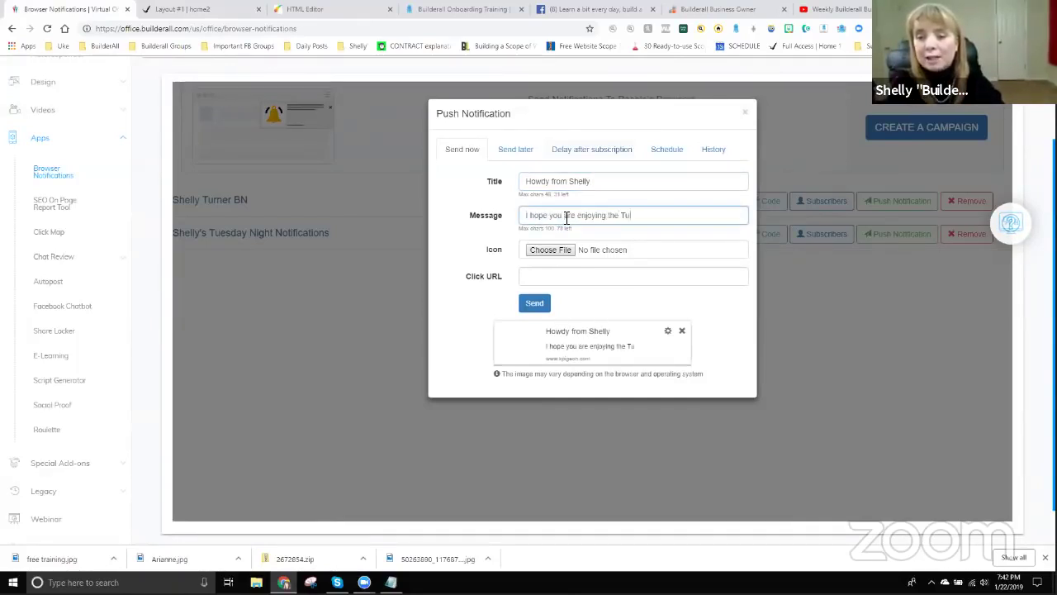
type("esday night training.")
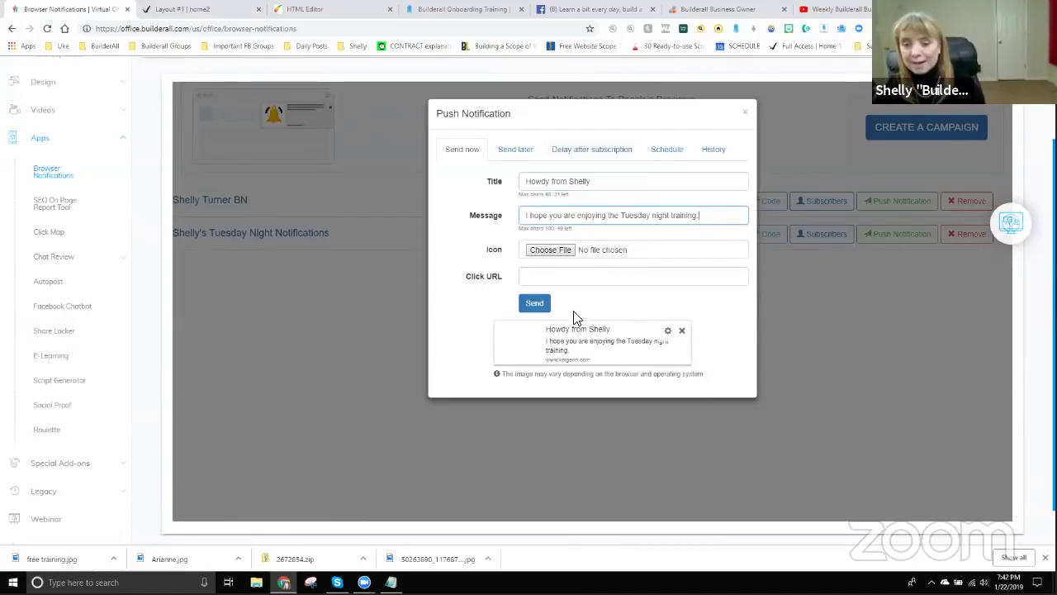
left_click(547, 251)
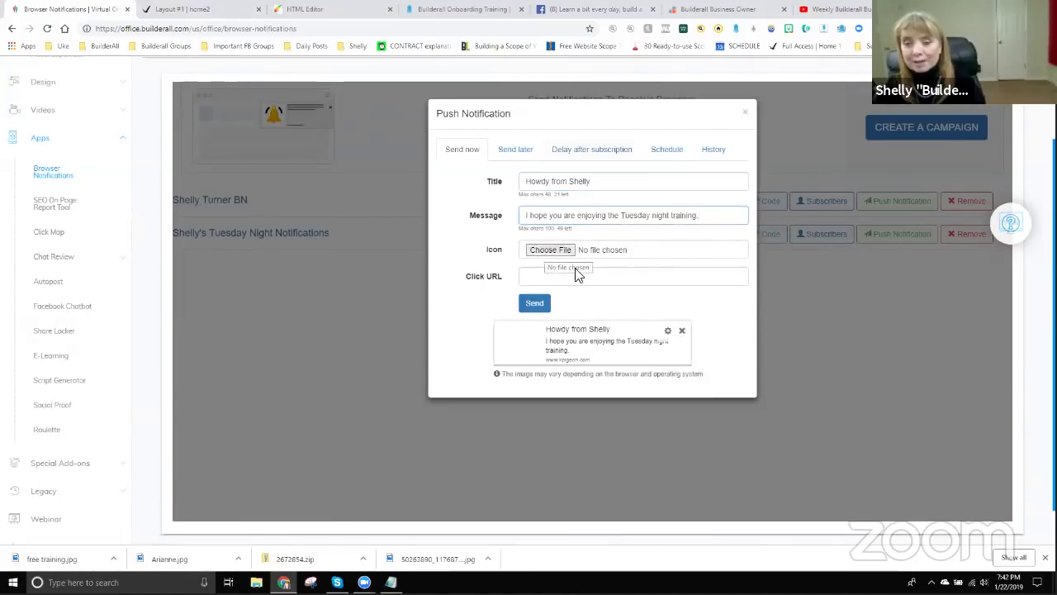
left_click(296, 405)
left_click(598, 449)
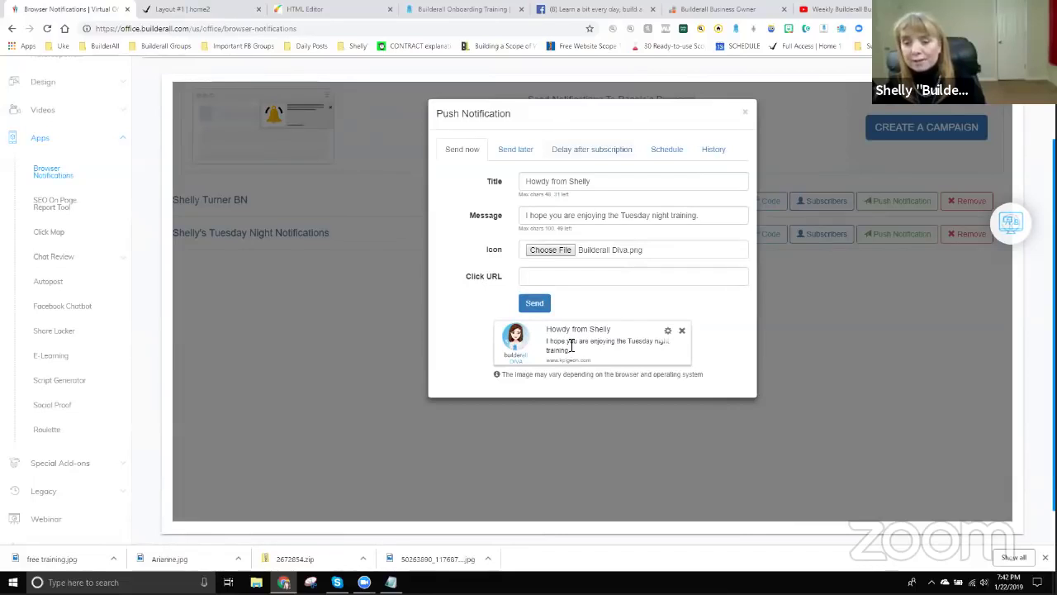
left_click(547, 277)
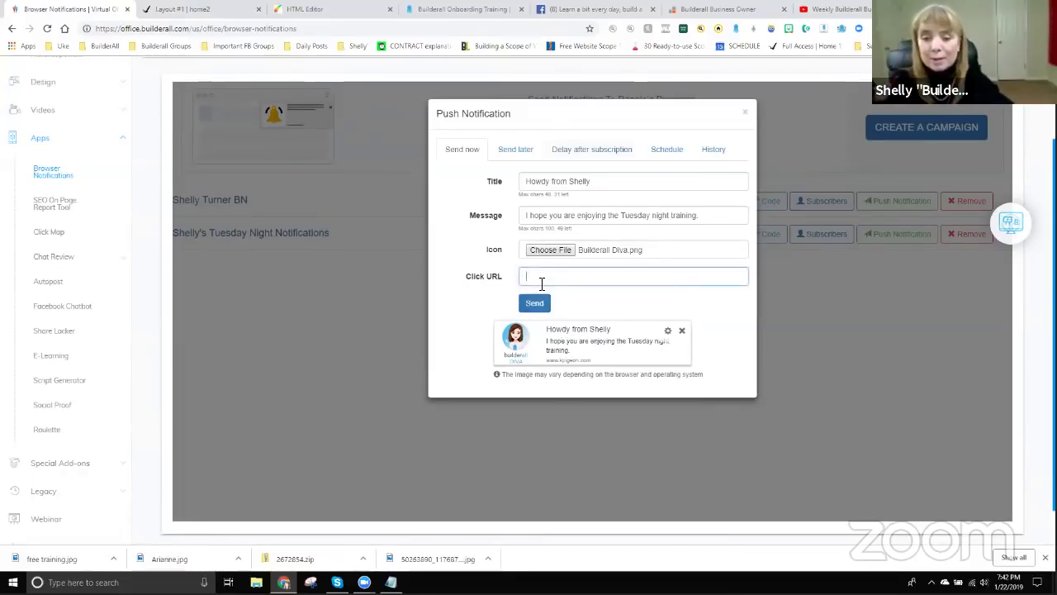
type("http://www")
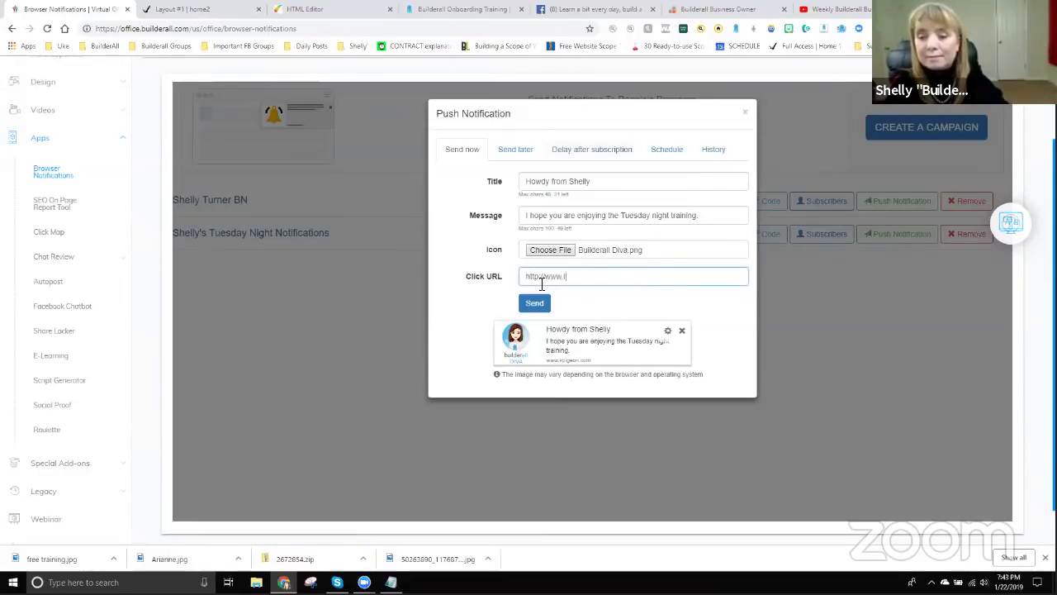
type(".builder")
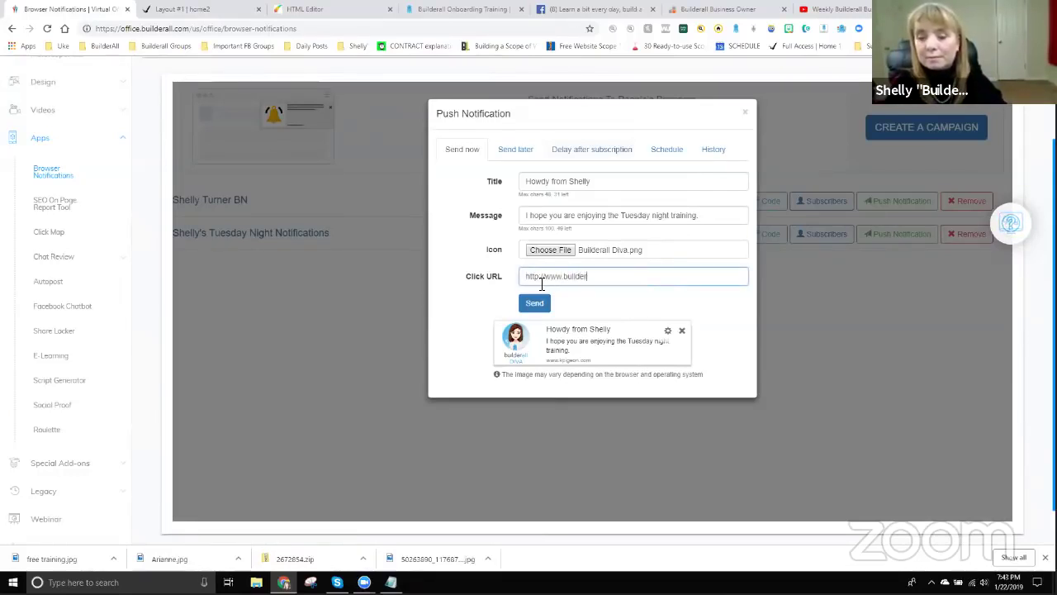
type("allbootcamps.com")
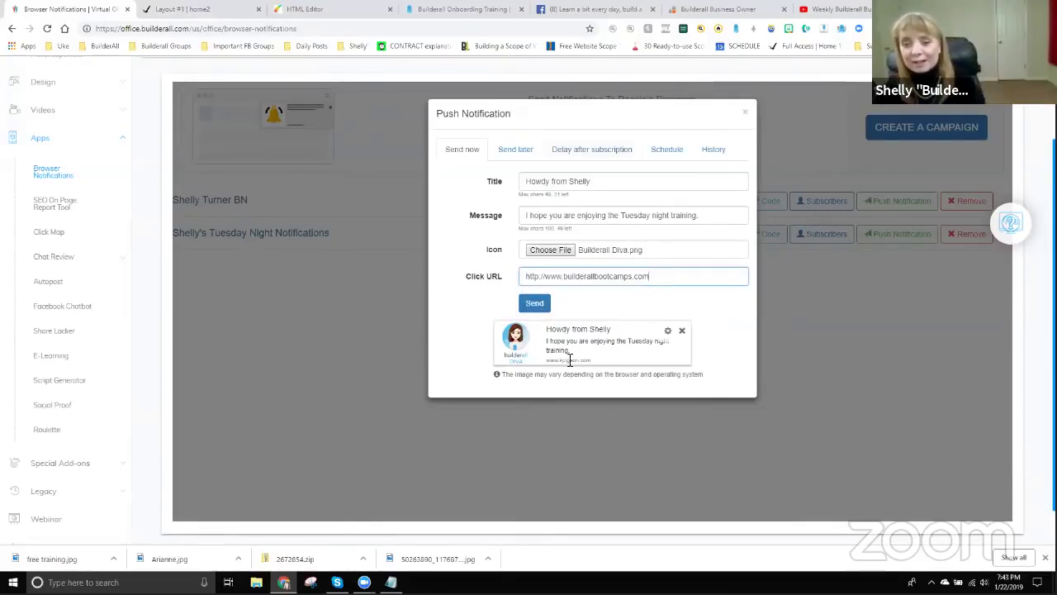
Send the push notification and check the campaign's statistics showing 1 subscriber.
left_click(534, 304)
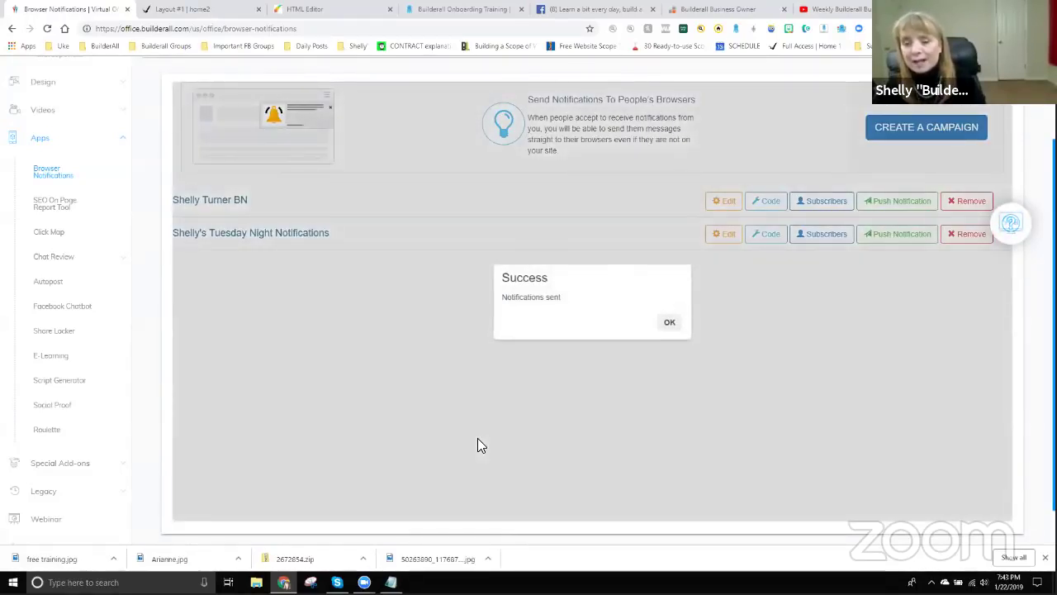
left_click(669, 323)
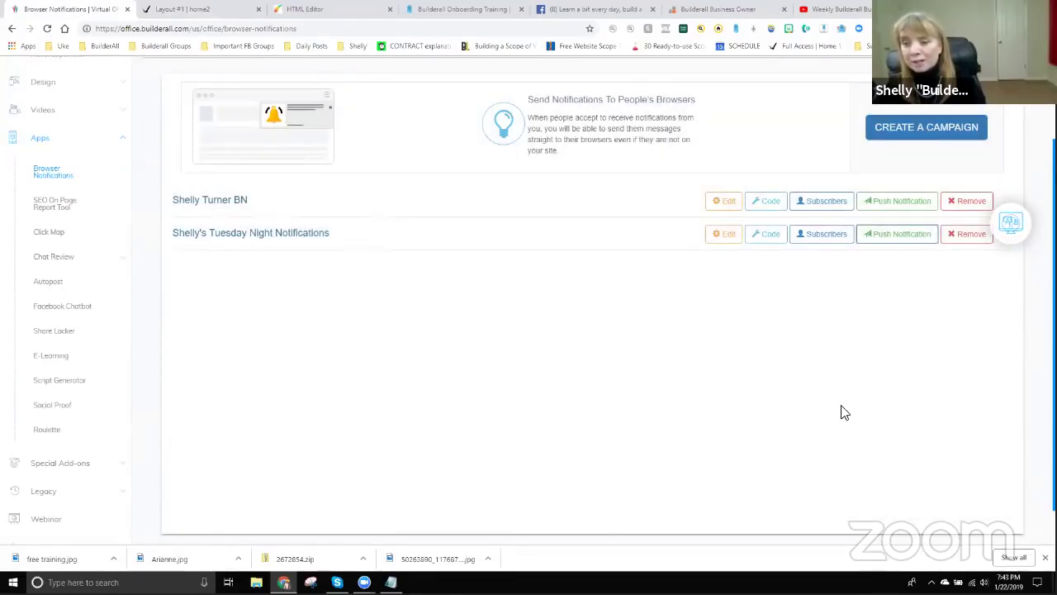
left_click(825, 243)
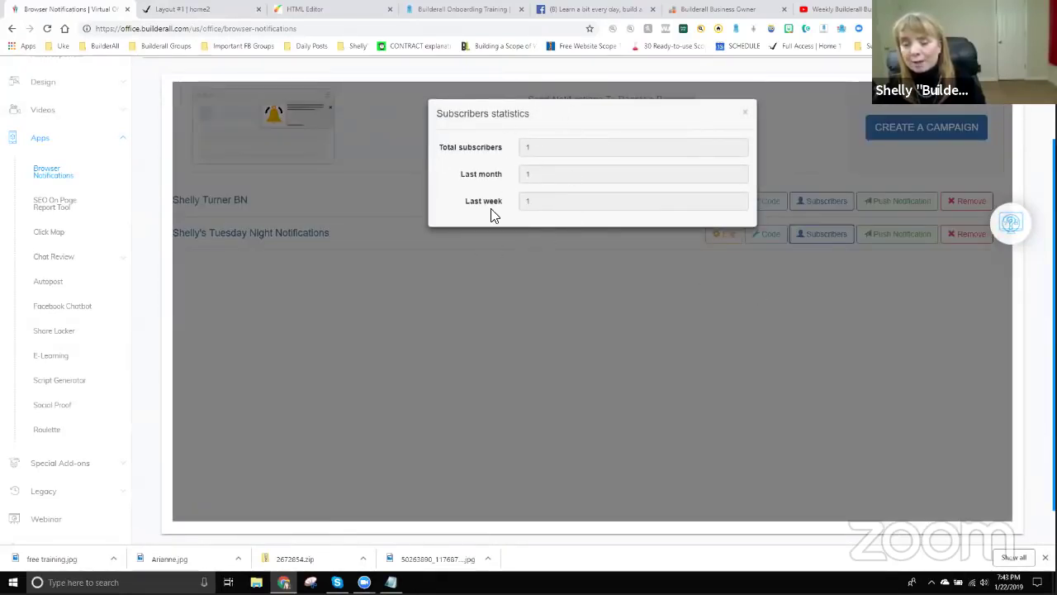
left_click(746, 116)
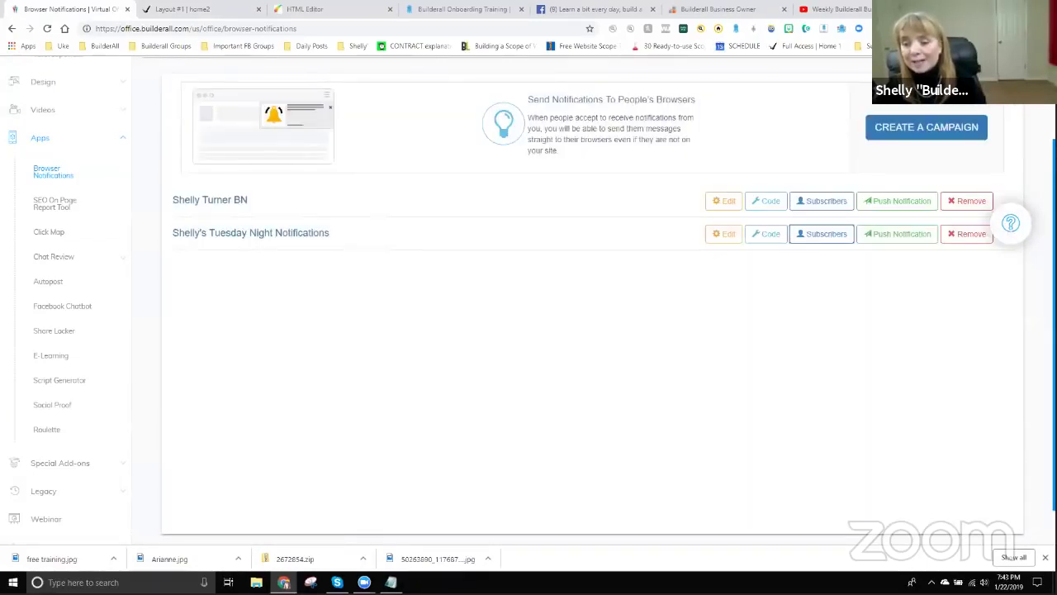
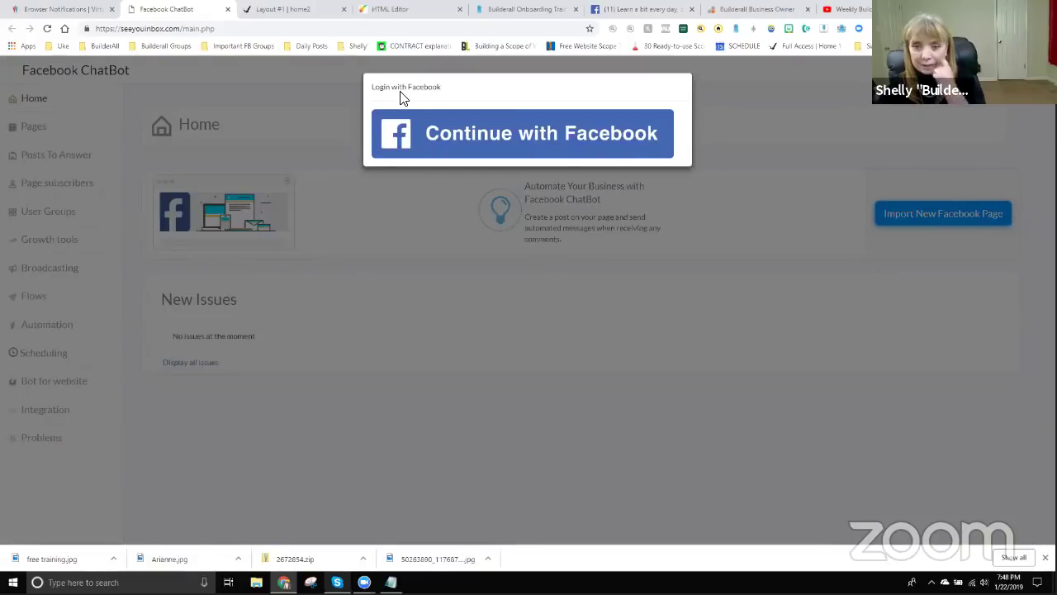
Log in to Facebook ChatBot with Facebook and list the connected pages, including Builderall Skittelling.
left_click(550, 143)
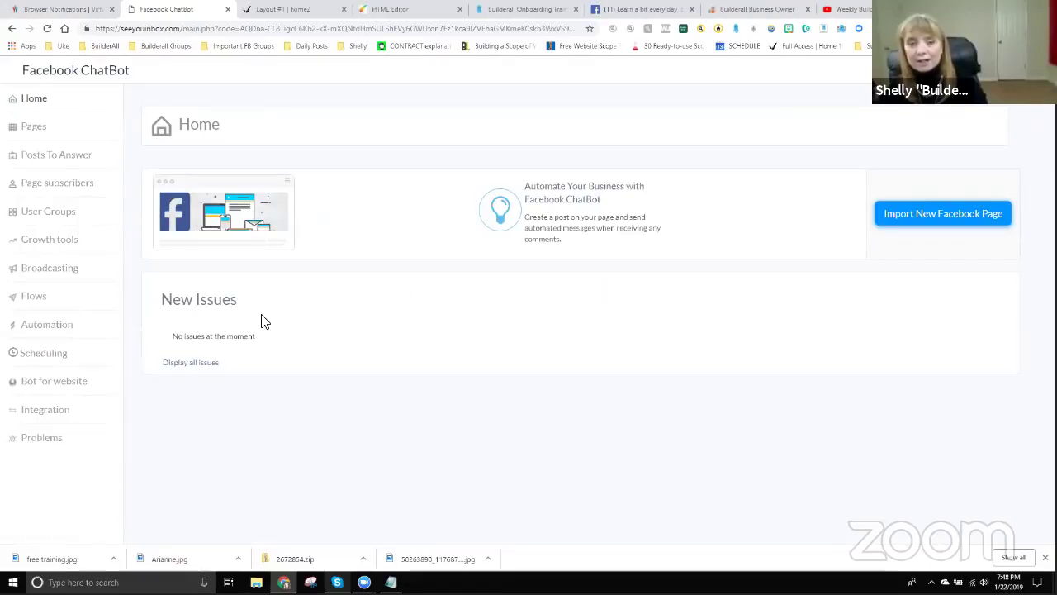
left_click(31, 129)
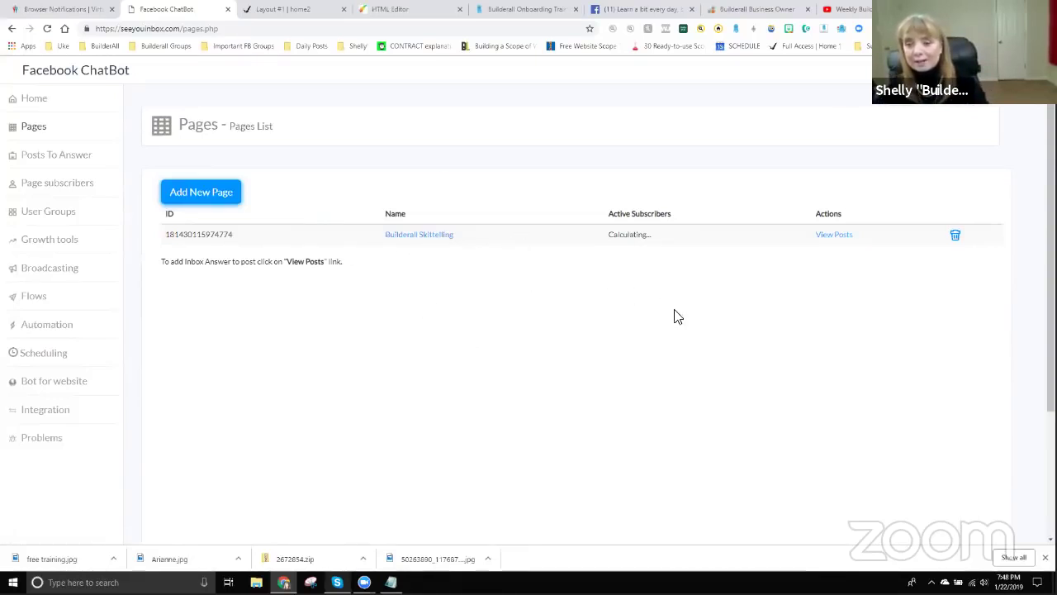
Show Builderall Skittelling's posts and scroll through them to the $22K post.
left_click(834, 235)
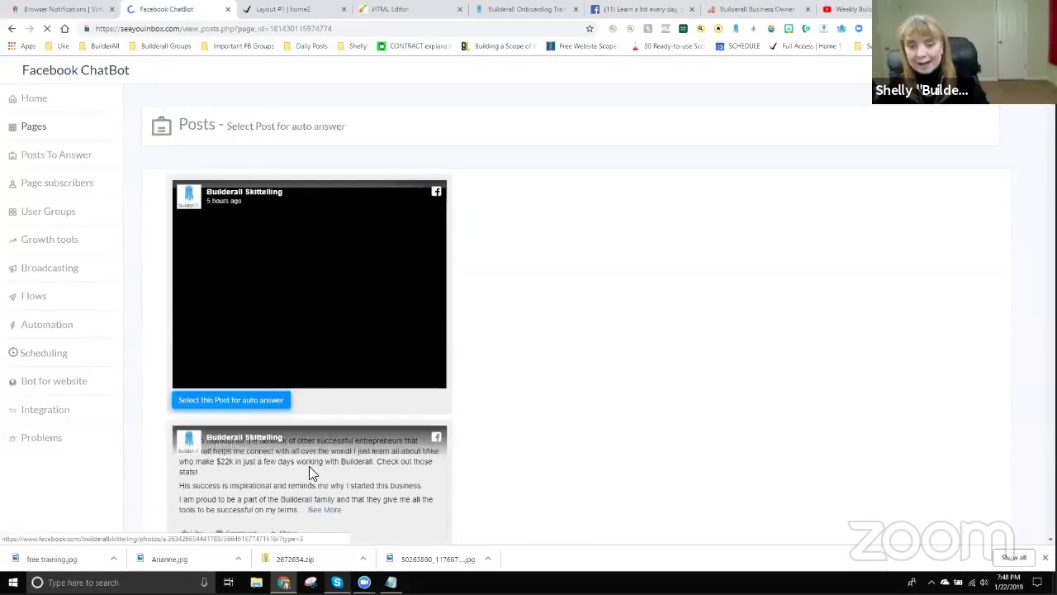
scroll(309, 466, "down", 6)
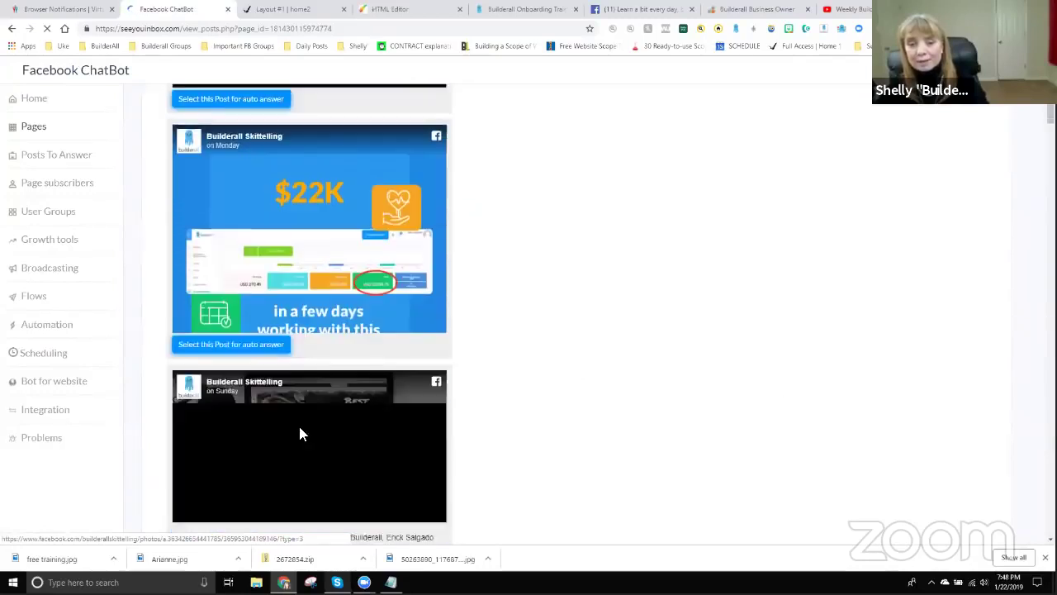
scroll(334, 459, "down", 7)
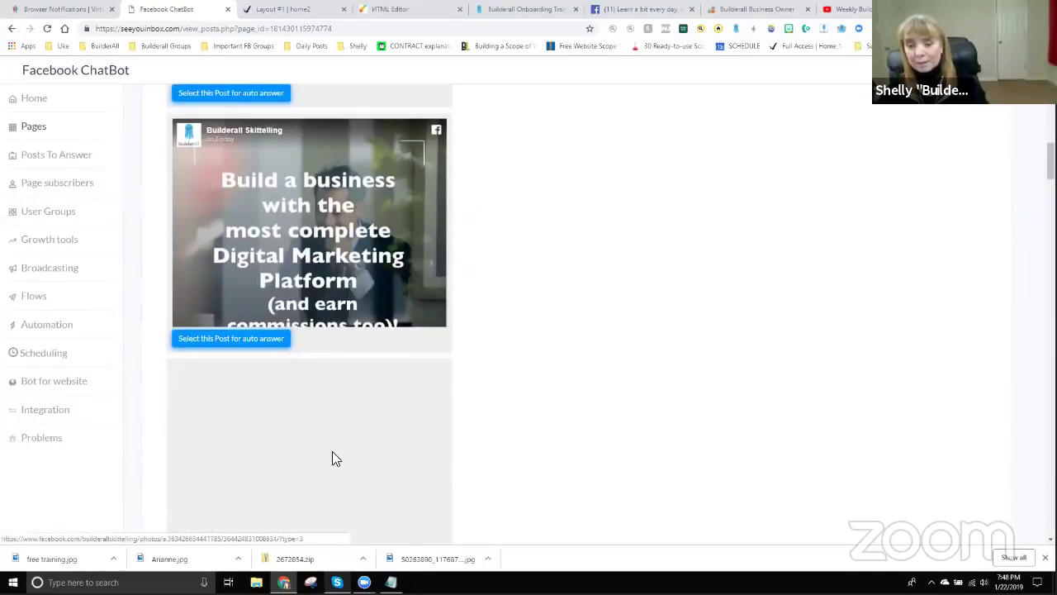
scroll(334, 454, "up", 8)
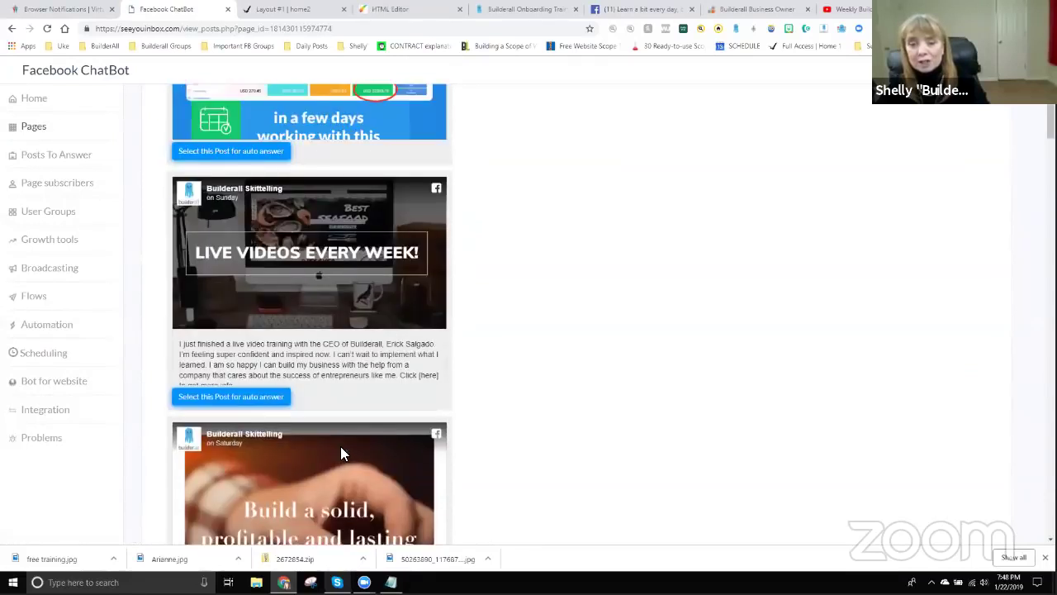
scroll(314, 248, "up", 1)
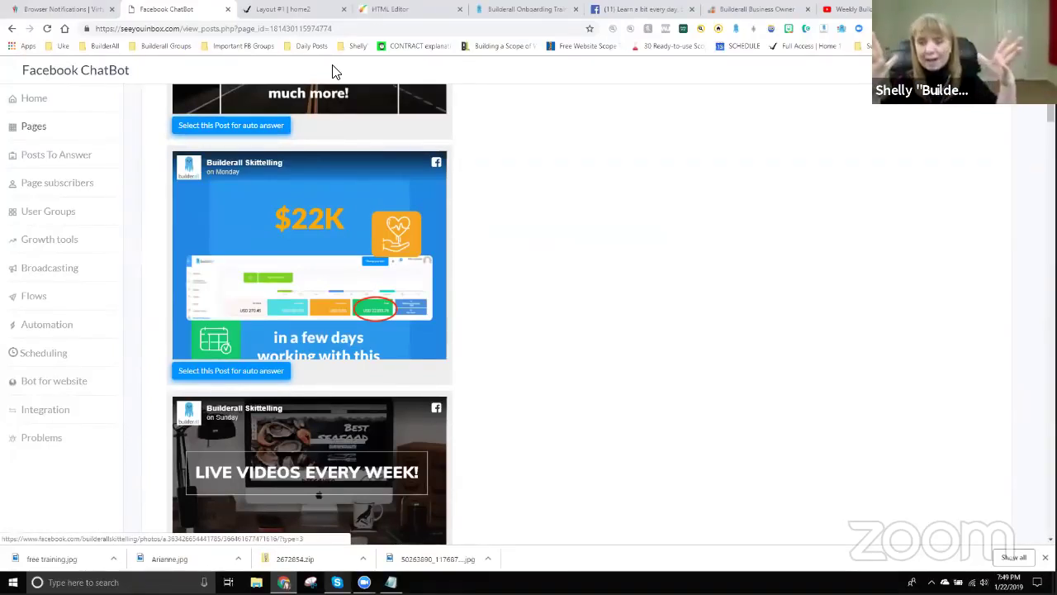
On Facebook, search 'builderall skittelling' and open the Builderall Skittelling page.
left_click(637, 10)
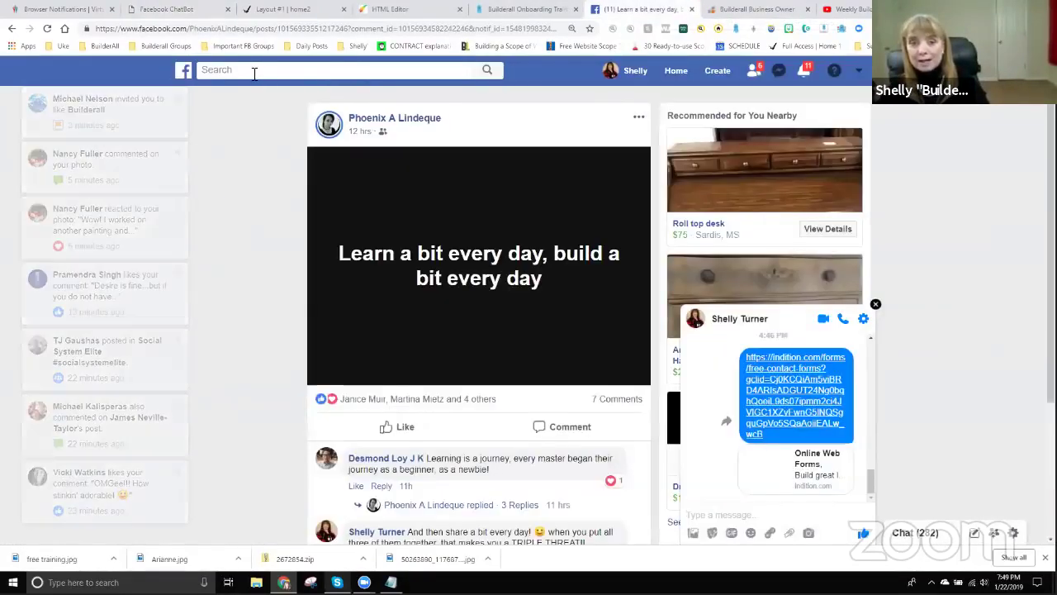
left_click(254, 72)
type("builder")
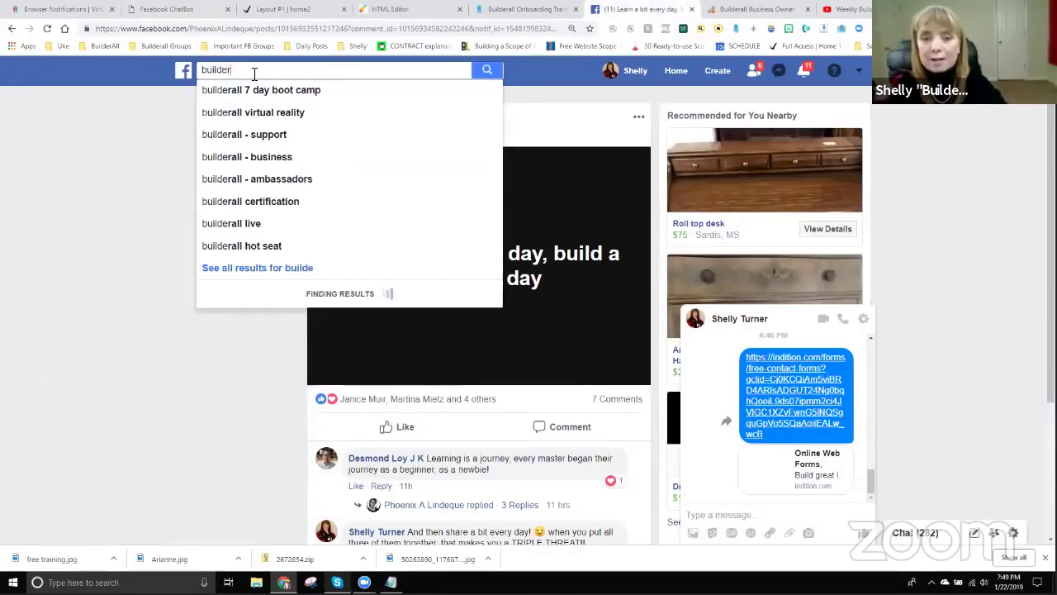
type("all skitt")
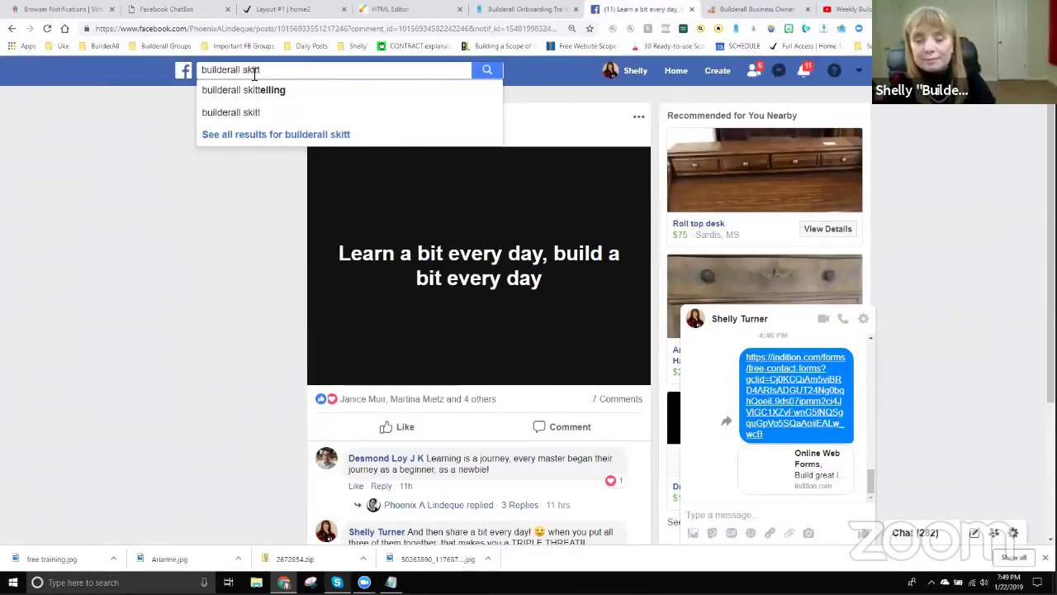
left_click(266, 93)
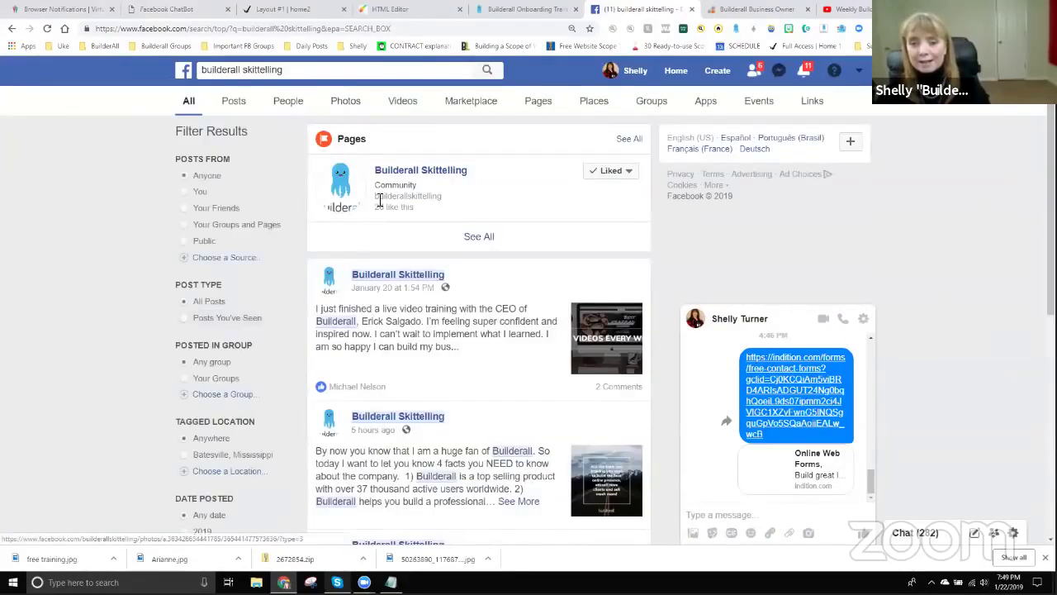
left_click(419, 171)
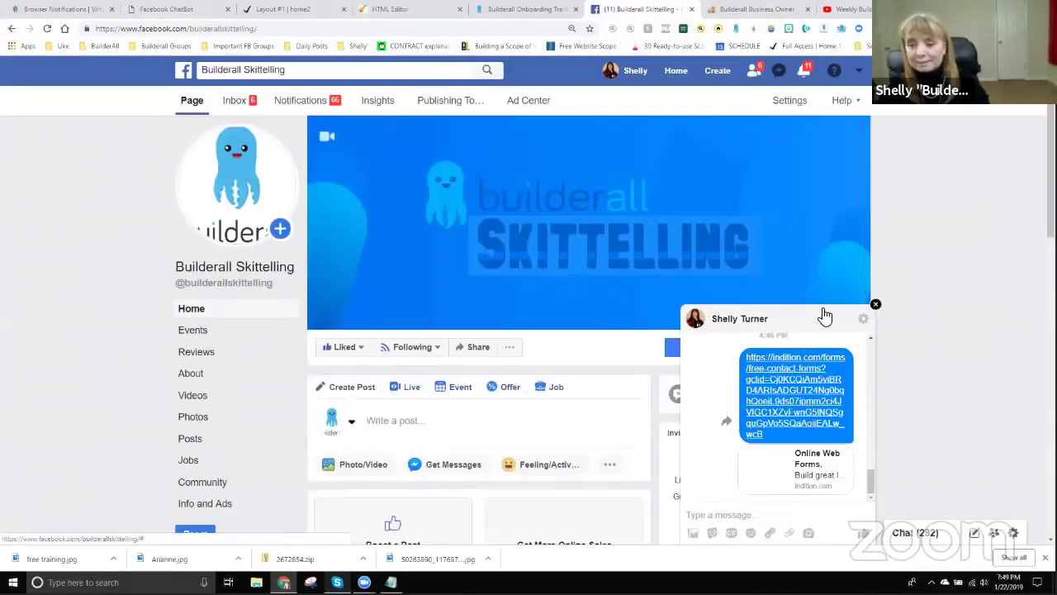
Minimize the chat, find the $22K post, and return to the ChatBot post list.
left_click(825, 317)
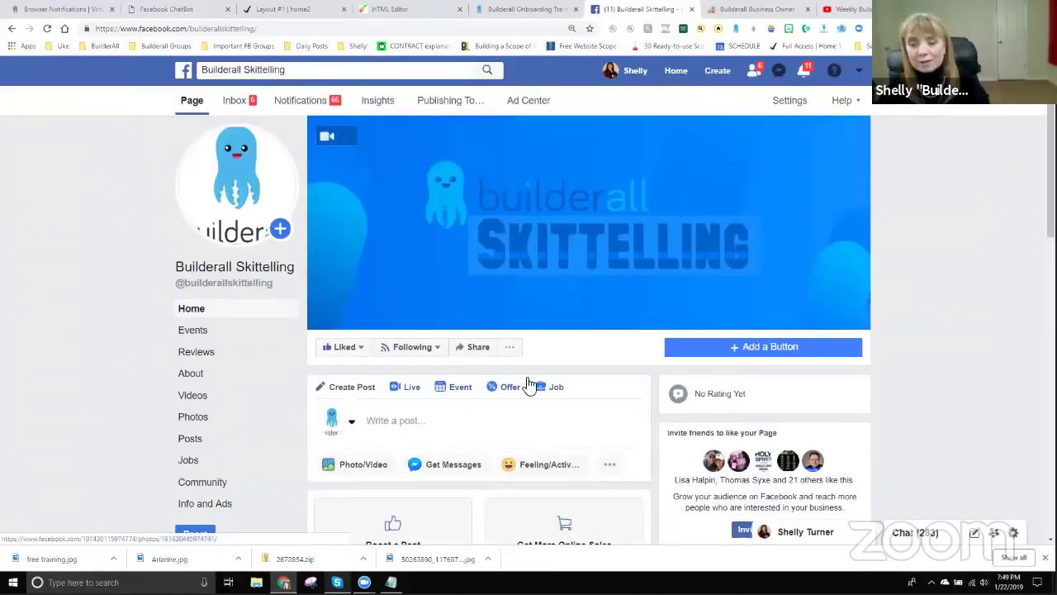
scroll(555, 410, "down", 8)
scroll(469, 376, "down", 3)
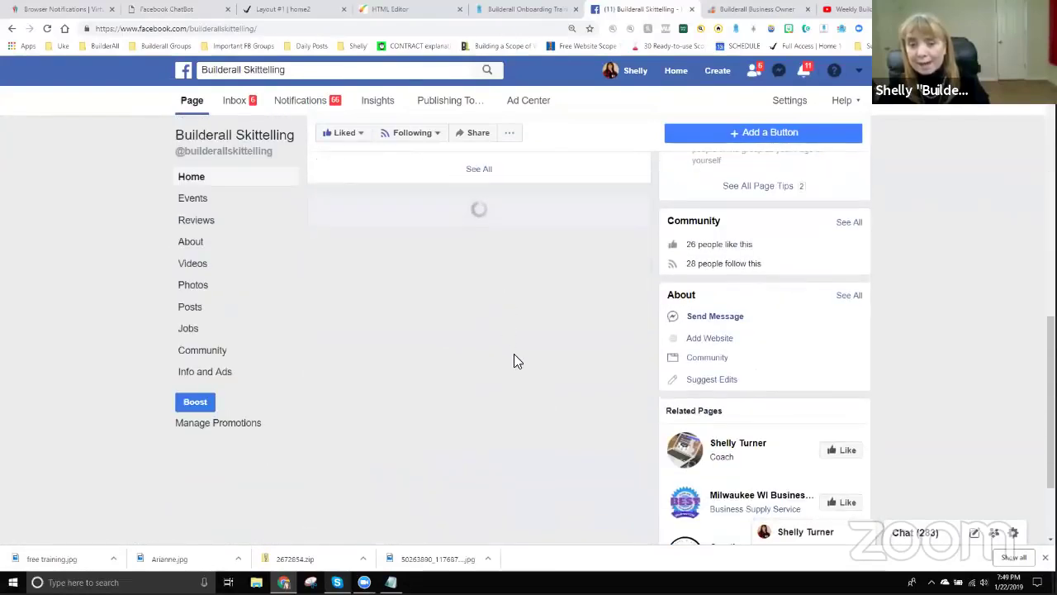
scroll(517, 386, "down", 3)
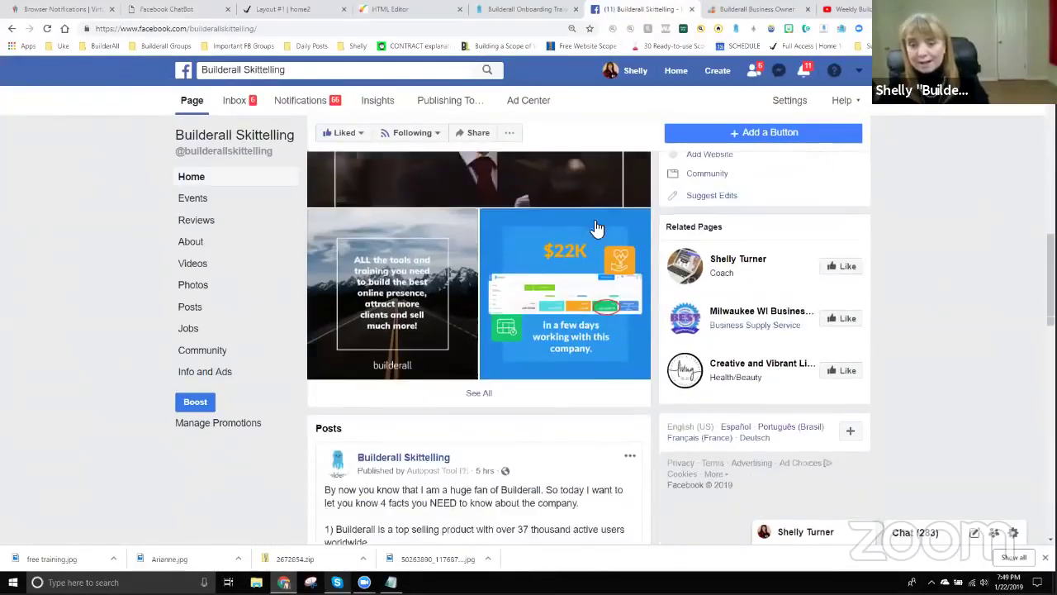
scroll(566, 396, "down", 1)
scroll(570, 394, "down", 8)
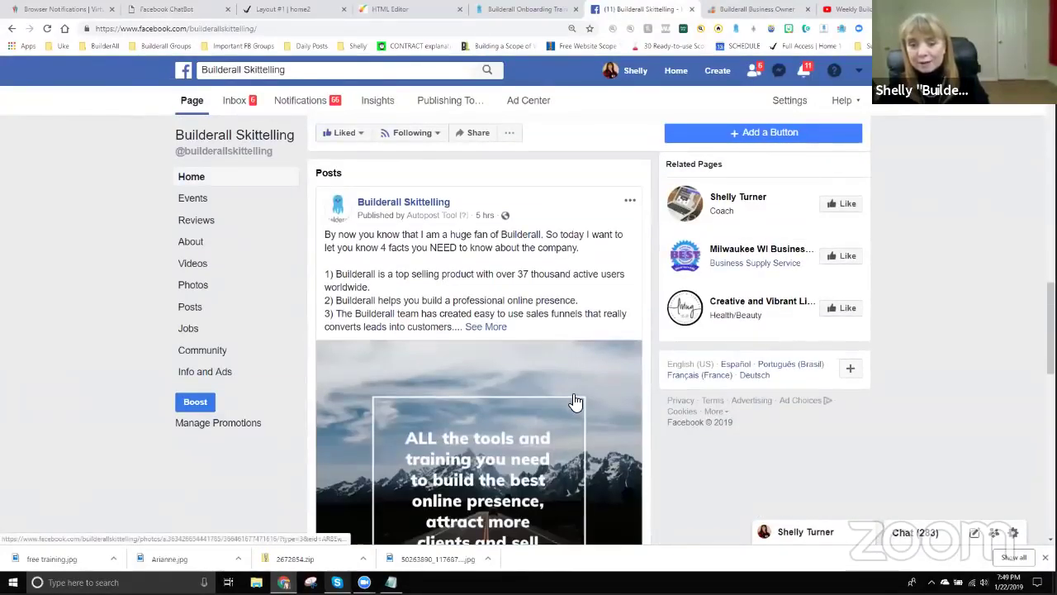
scroll(537, 304, "down", 1)
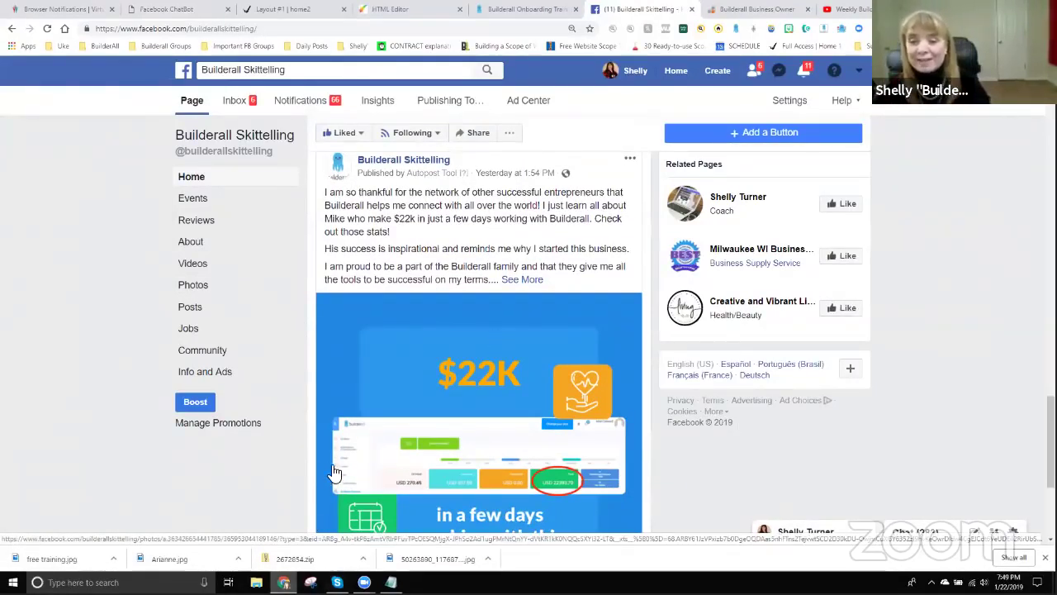
scroll(496, 388, "down", 3)
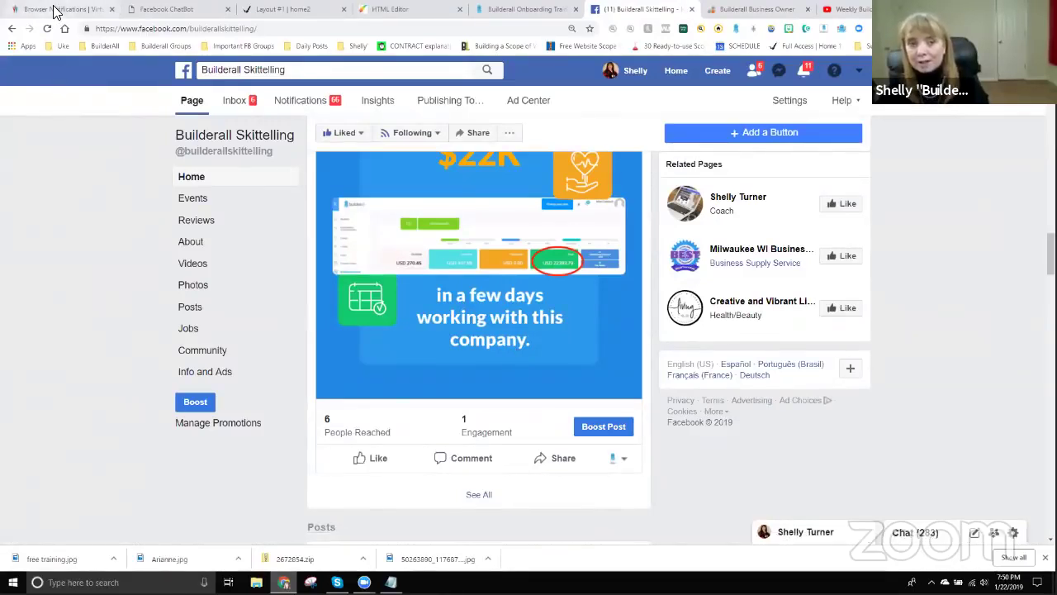
left_click(157, 9)
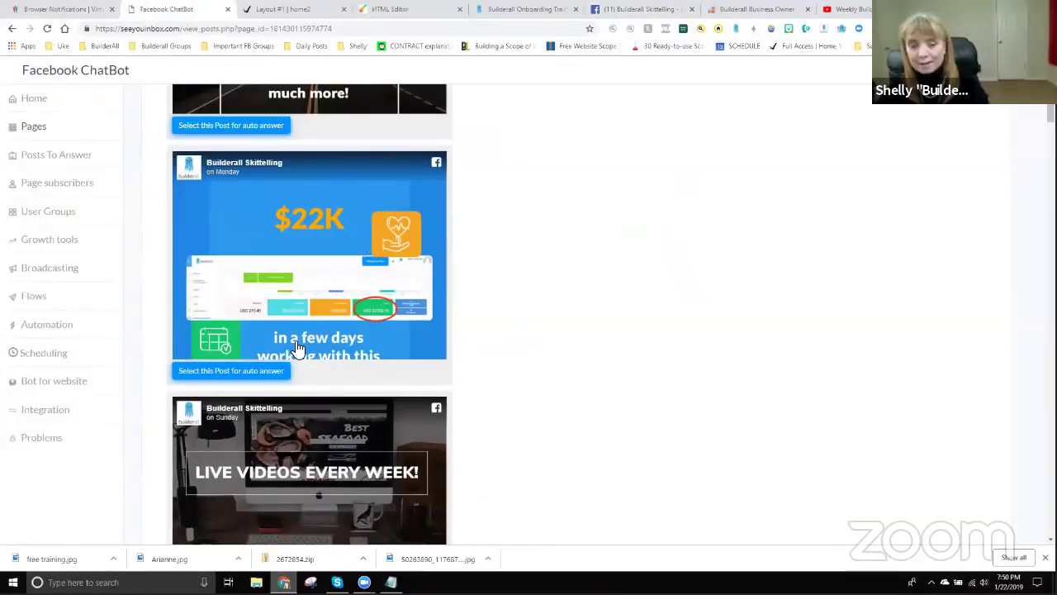
Add an auto answer to the $22K post reading 'Congratulations!! You ... got a special message in messenger!!'.
left_click(233, 373)
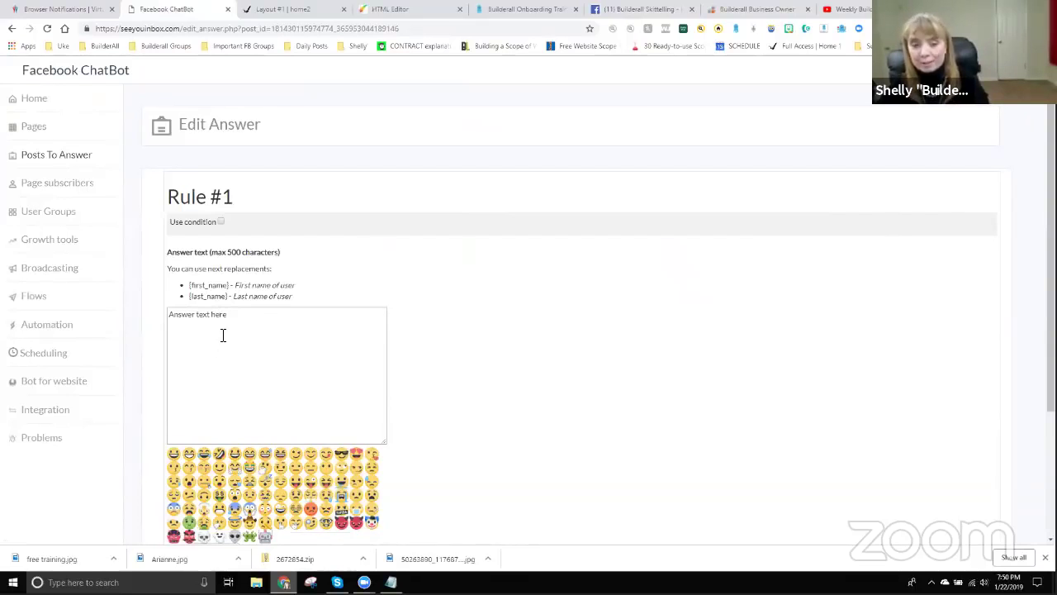
left_click(208, 316)
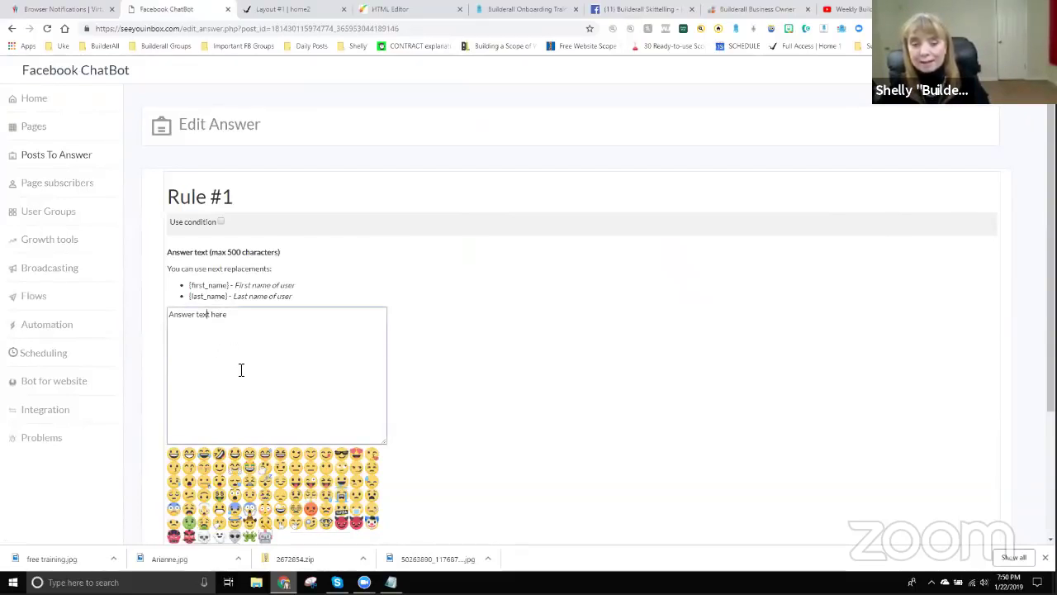
left_click_drag(228, 315, 167, 344)
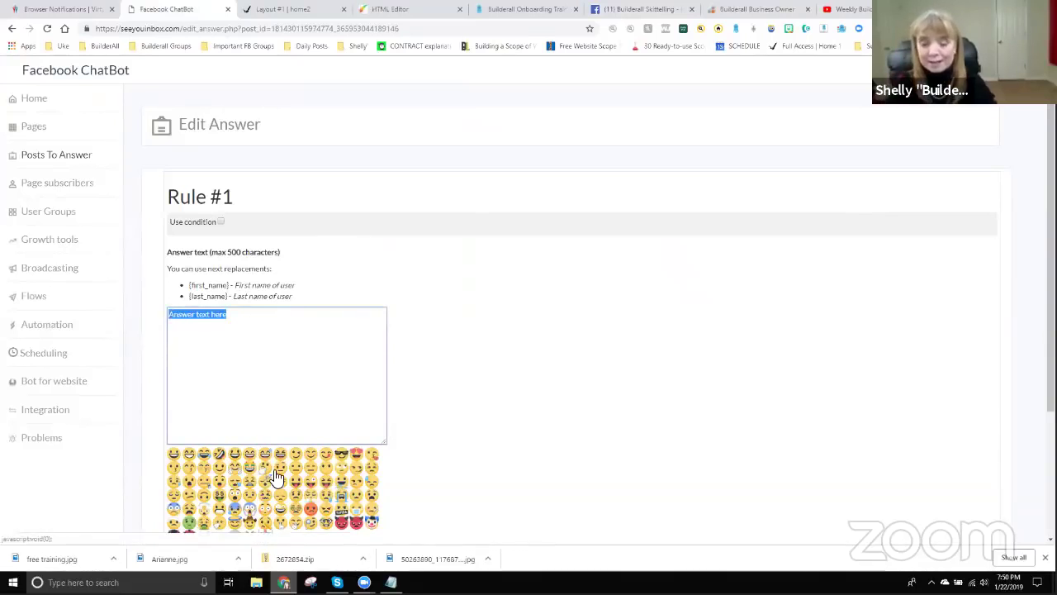
type("C")
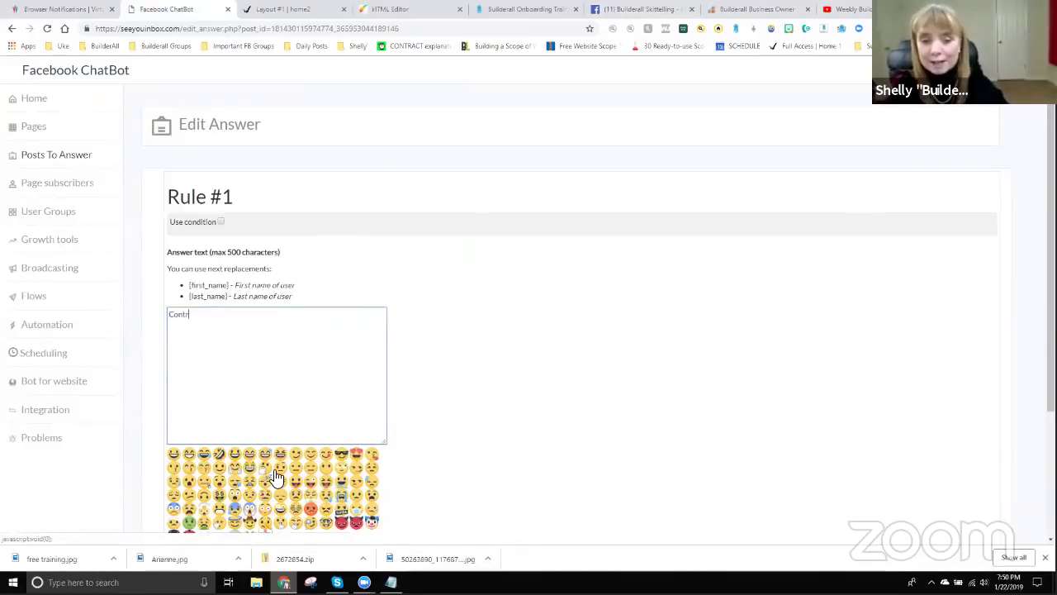
type("on")
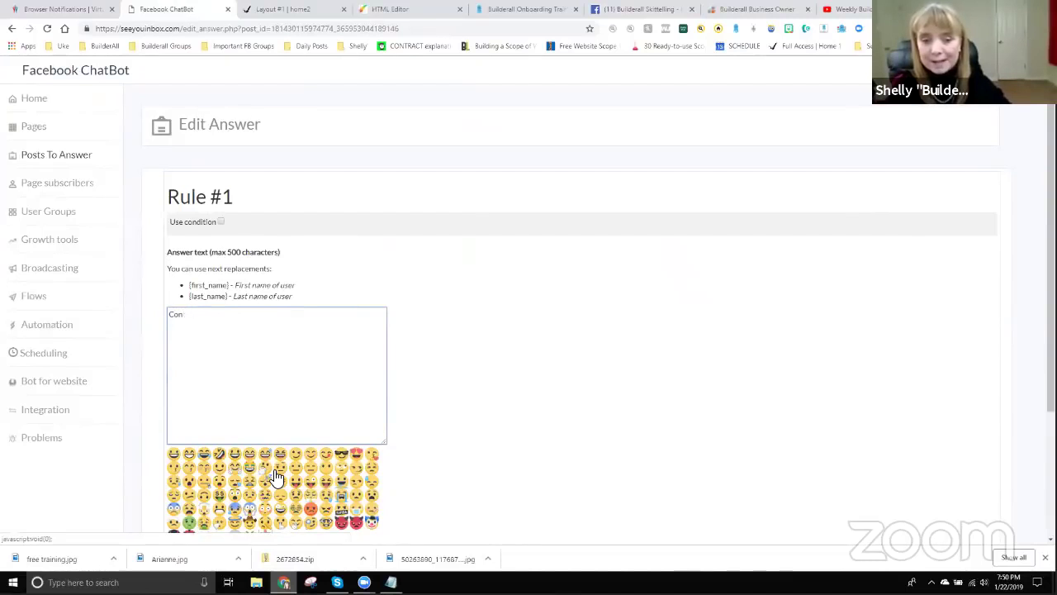
type("gratula")
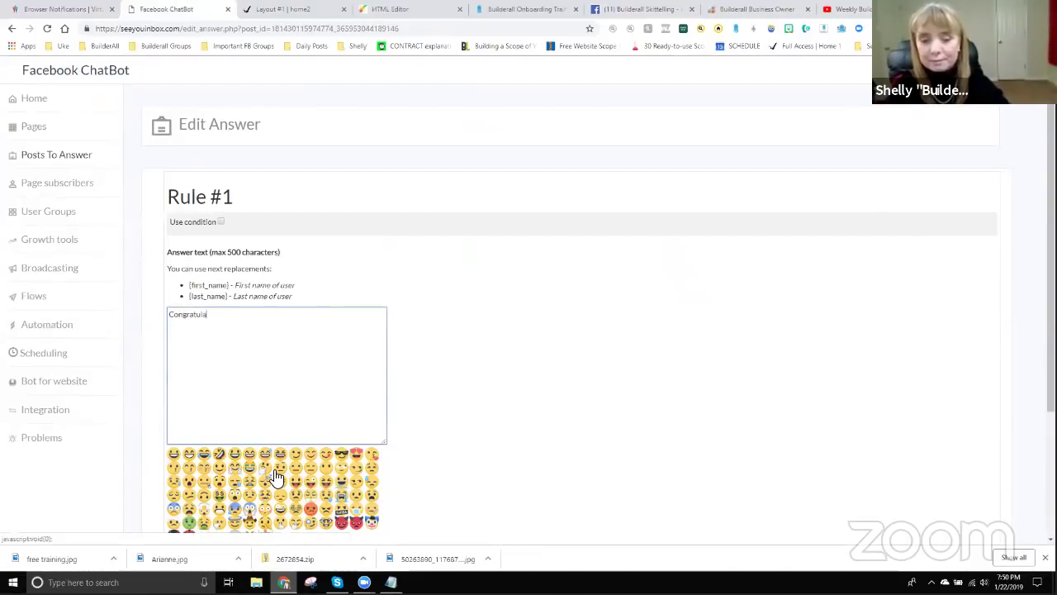
type("tions!! You")
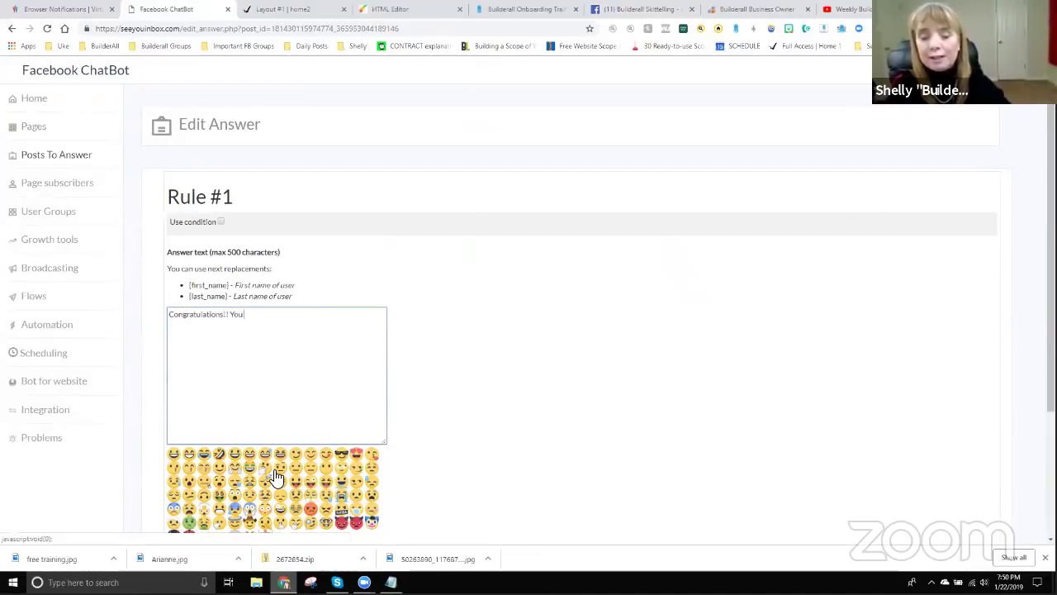
type(" click")
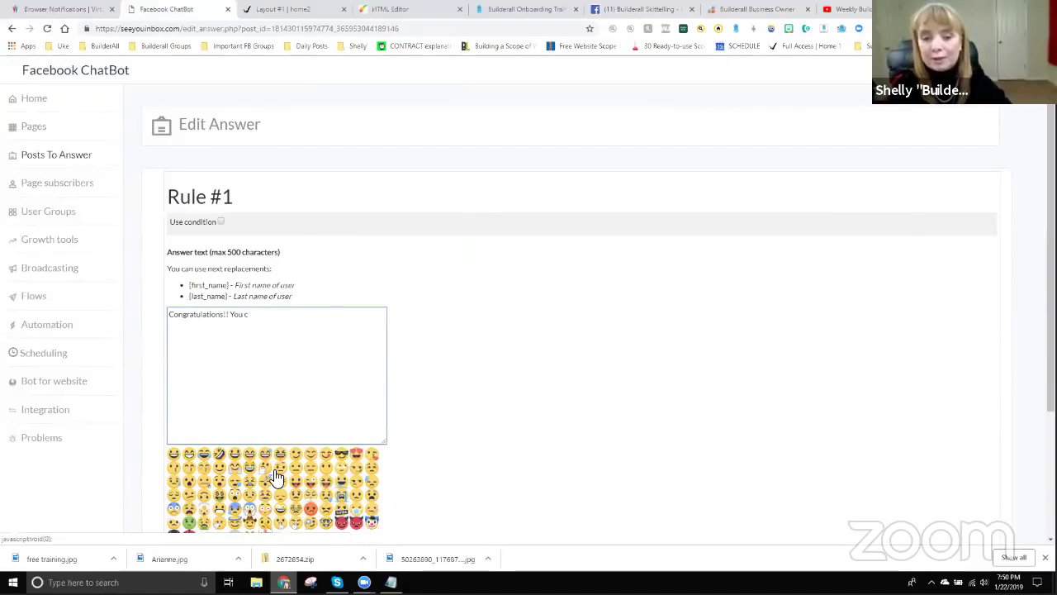
key("BackSpace")
type("and got ")
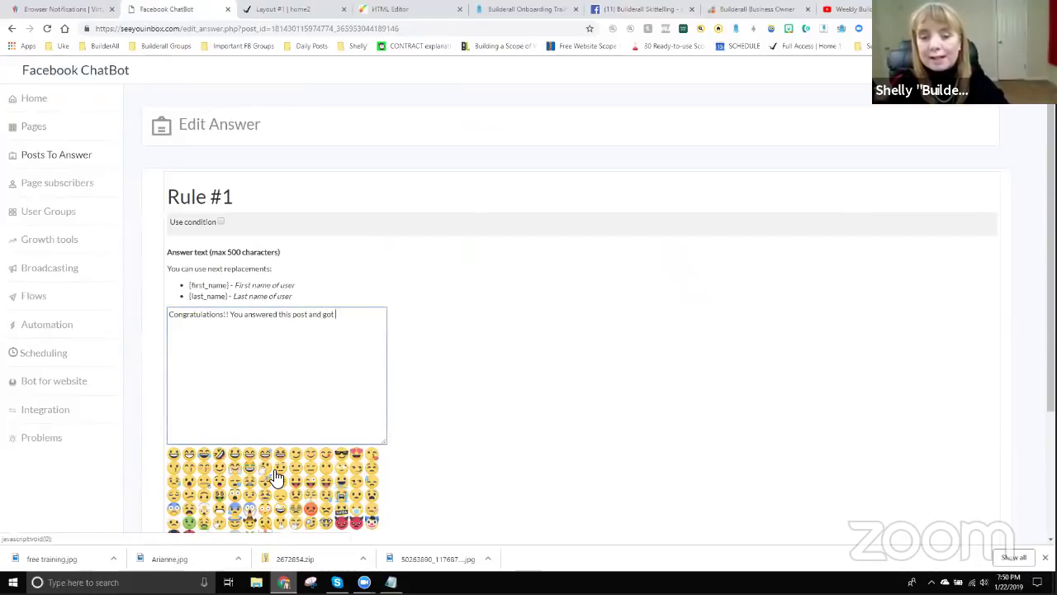
type("a special message in messenger!!")
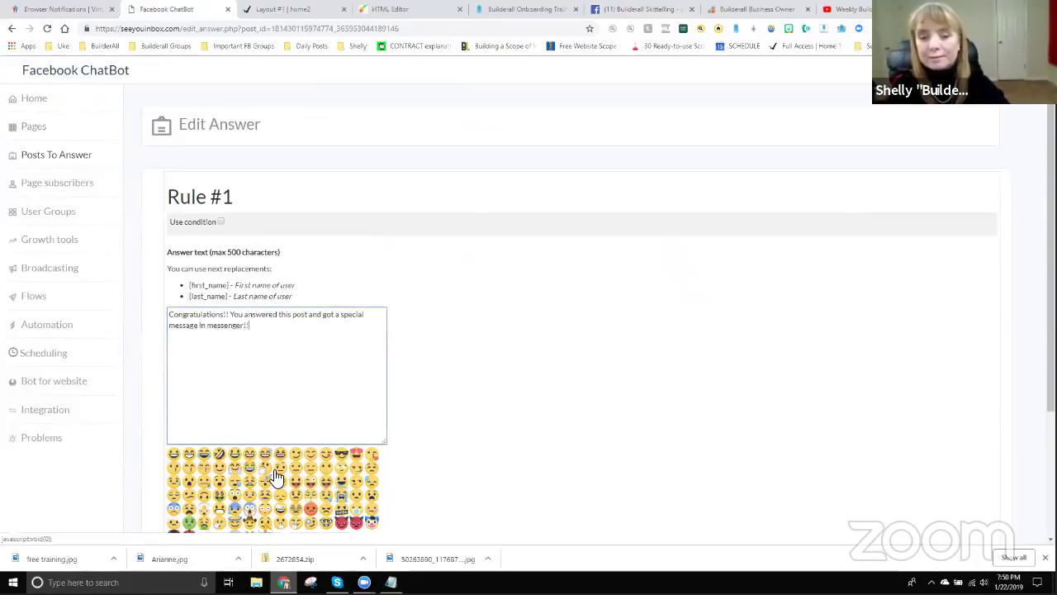
type(" Yay you!!")
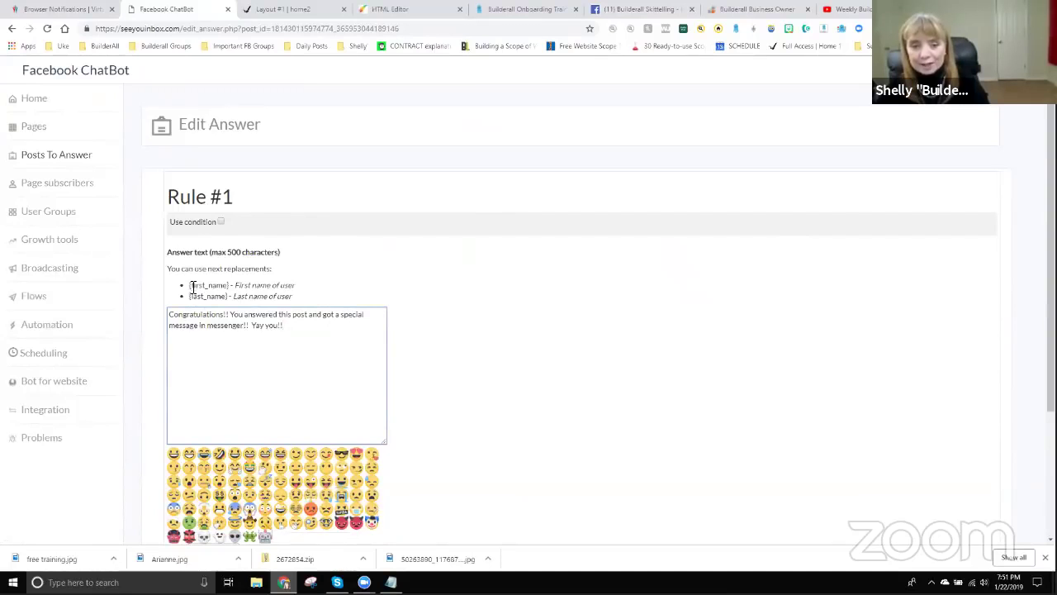
Start the answer with the copied {first_name} placeholder followed by a comma.
left_click_drag(191, 284, 228, 288)
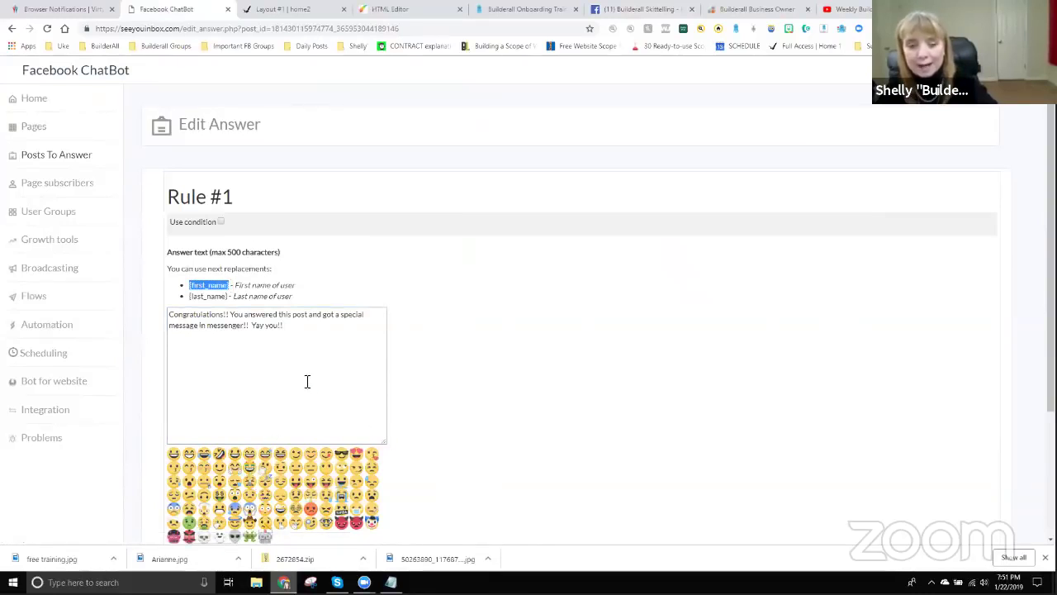
left_click(171, 314)
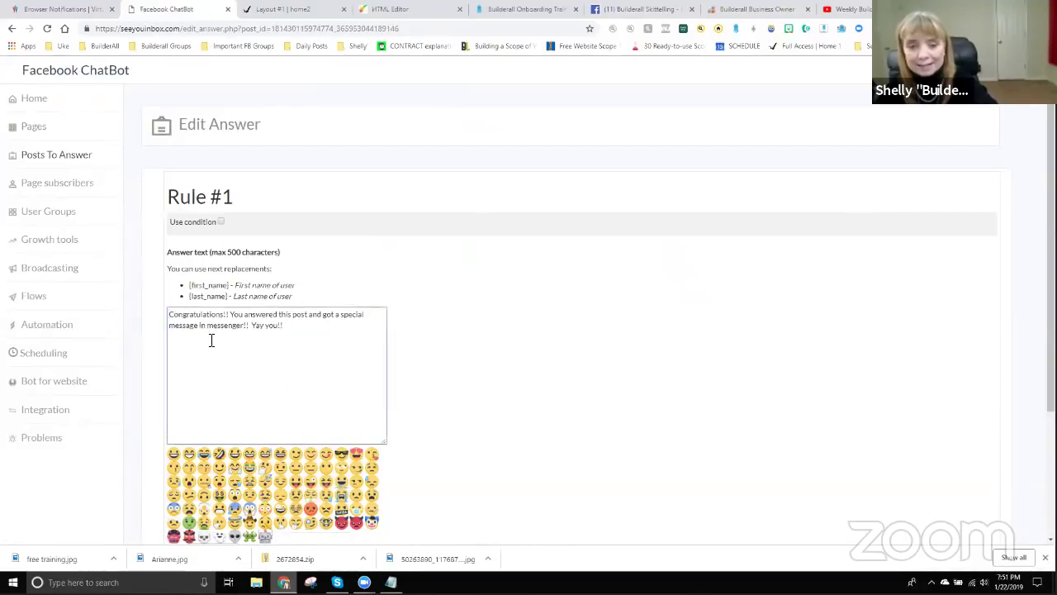
type("{first_name}")
type(",")
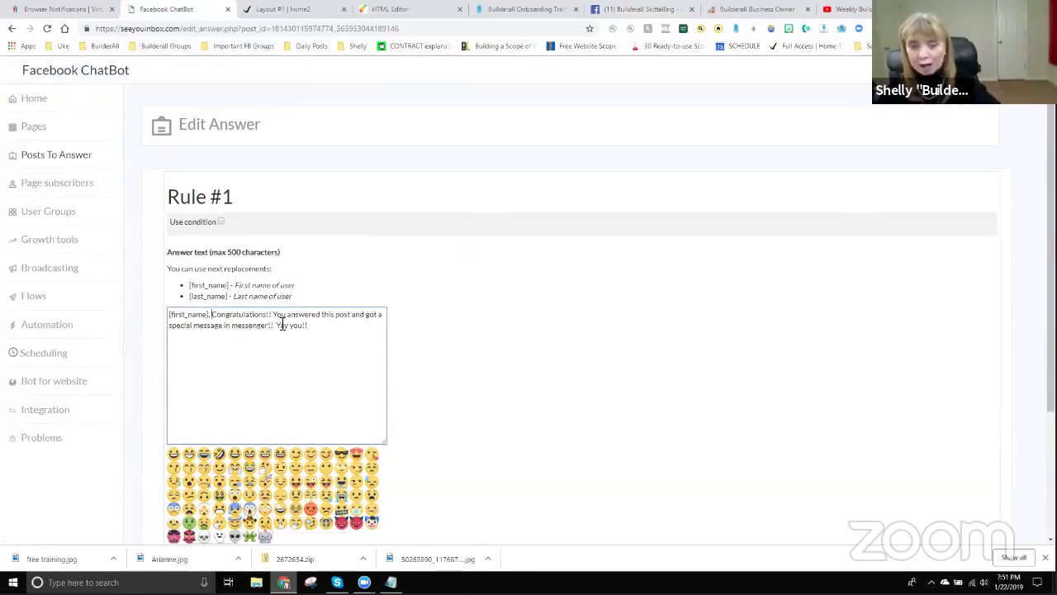
Keep Rule #1's reply delay at No and tick Answer only once.
scroll(404, 346, "down", 2)
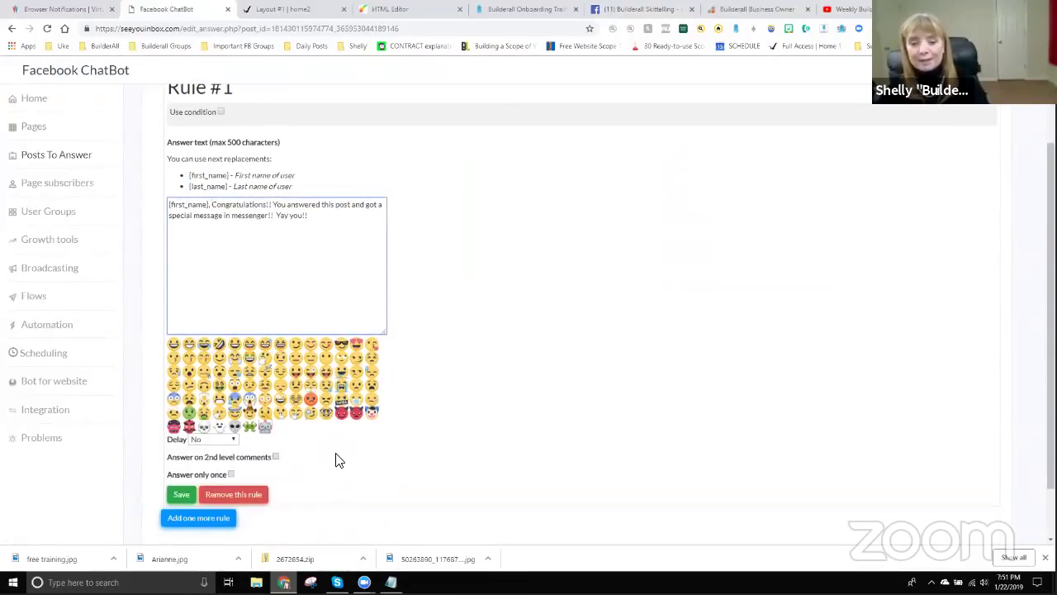
scroll(335, 460, "down", 1)
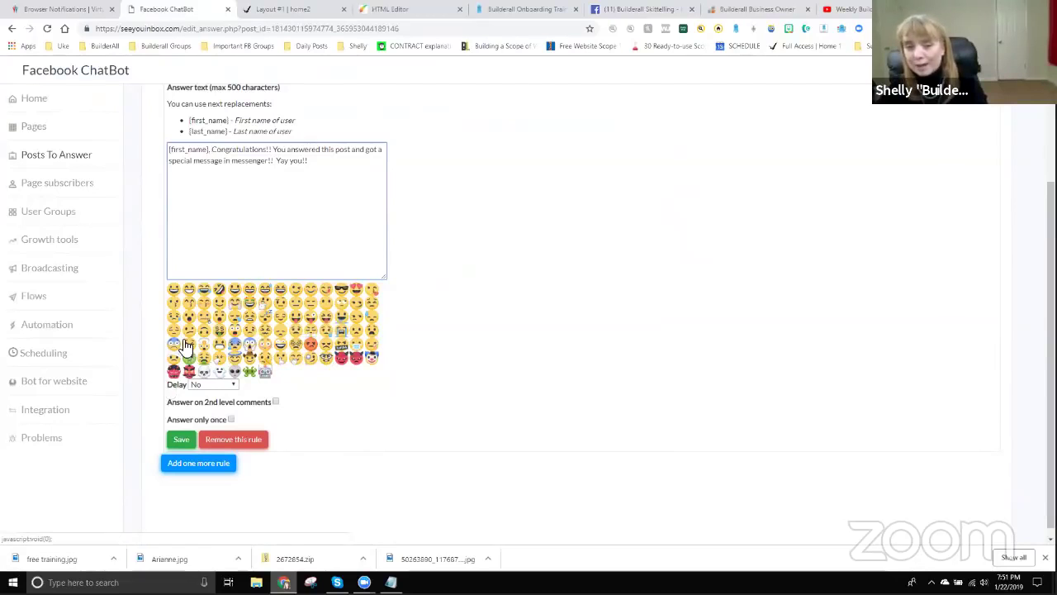
left_click(215, 387)
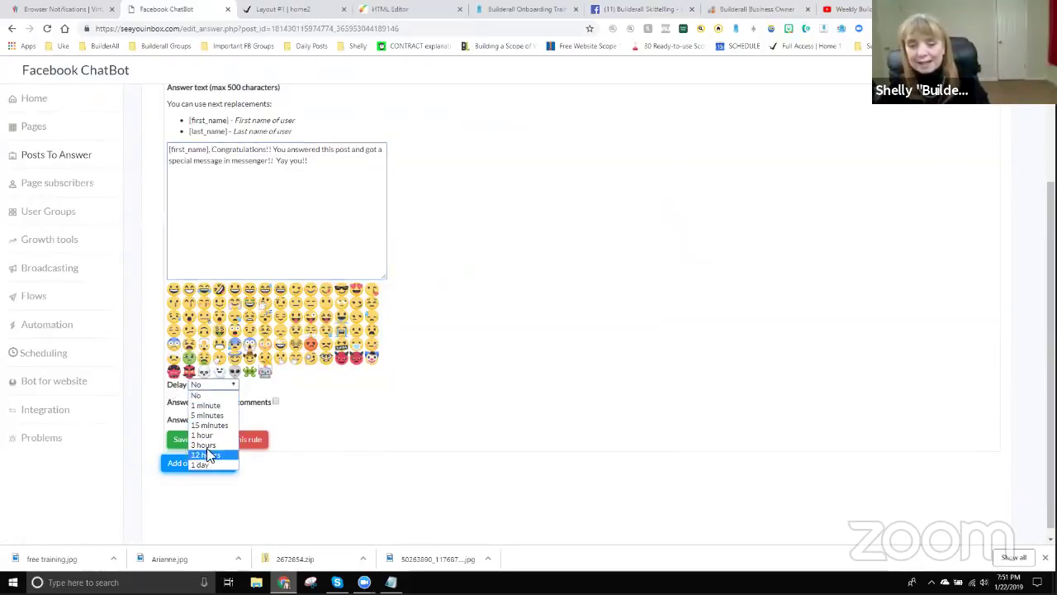
left_click(207, 396)
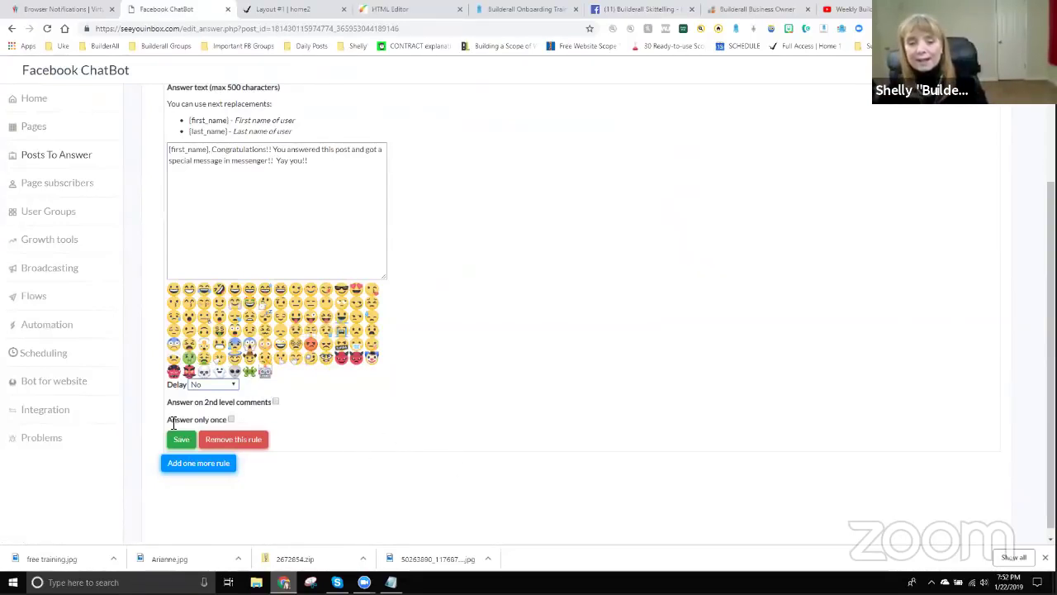
left_click(231, 420)
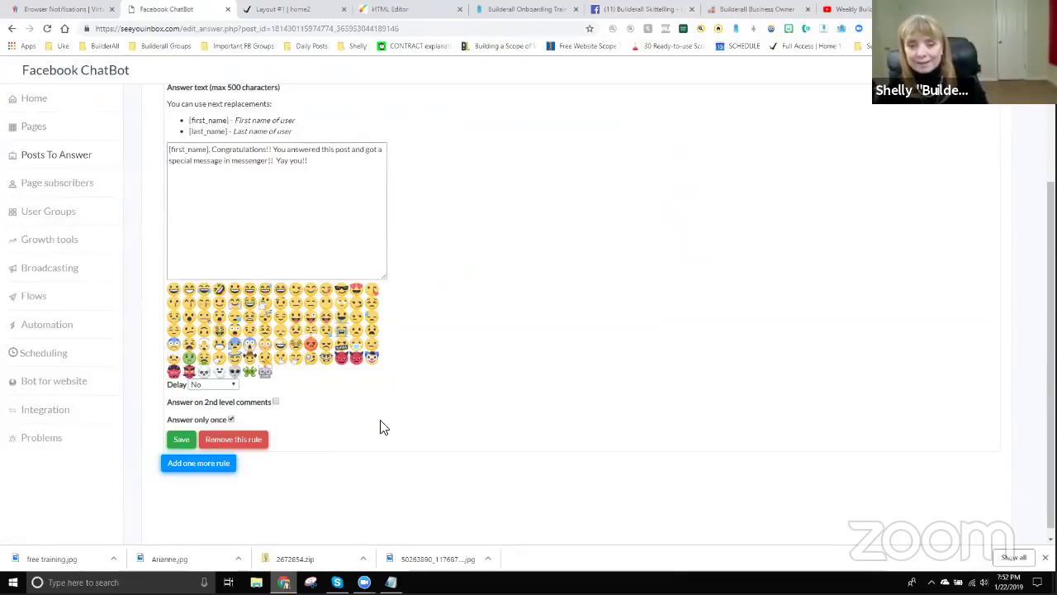
scroll(380, 427, "down", 1)
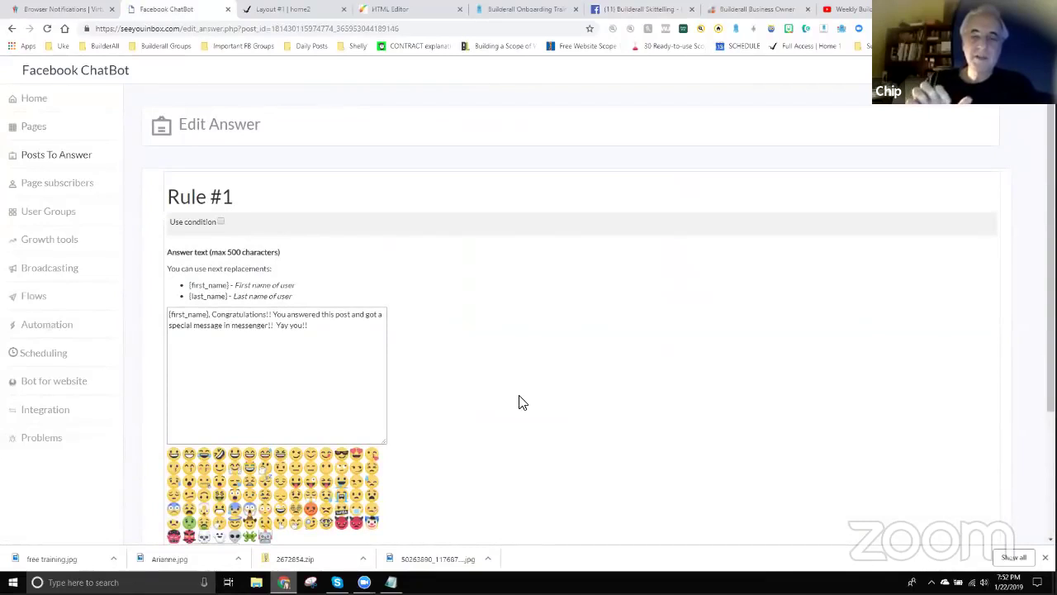
left_click(330, 328)
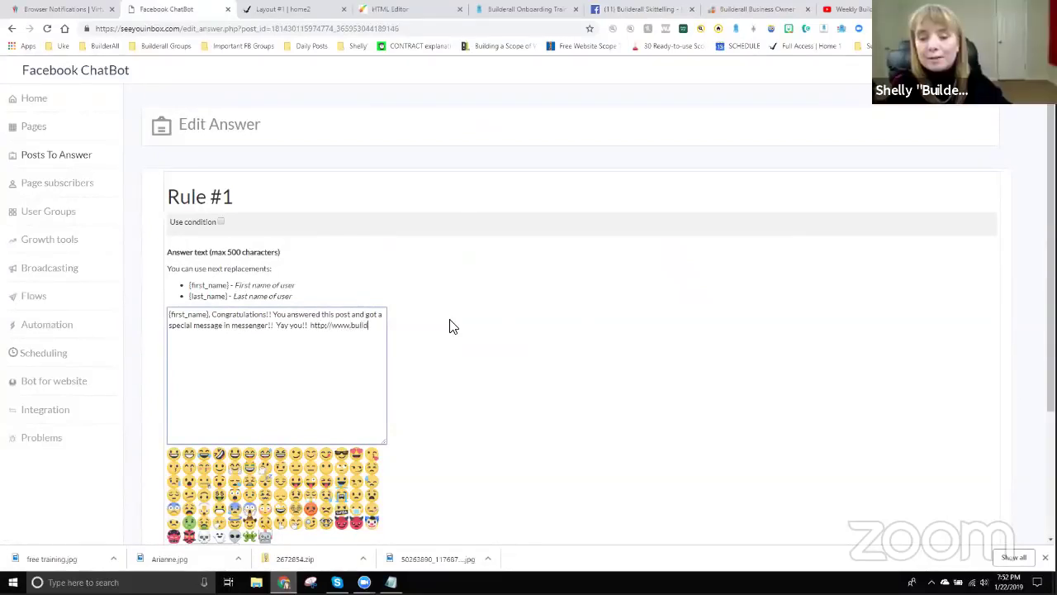
type(".co")
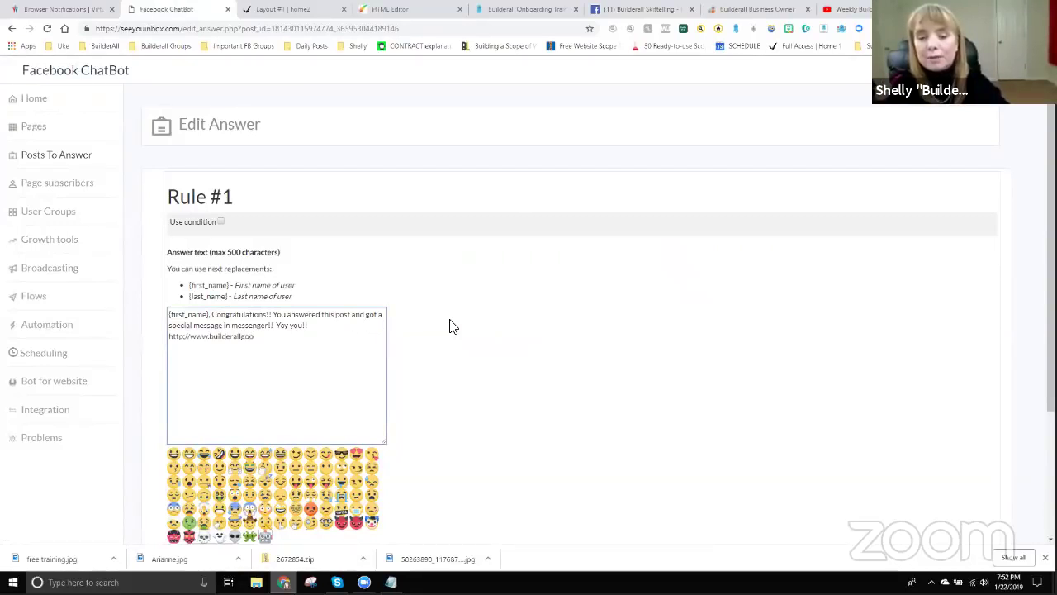
key("BackSpace")
key("BackSpace")
key("BackSpace")
type("bootcamps.com")
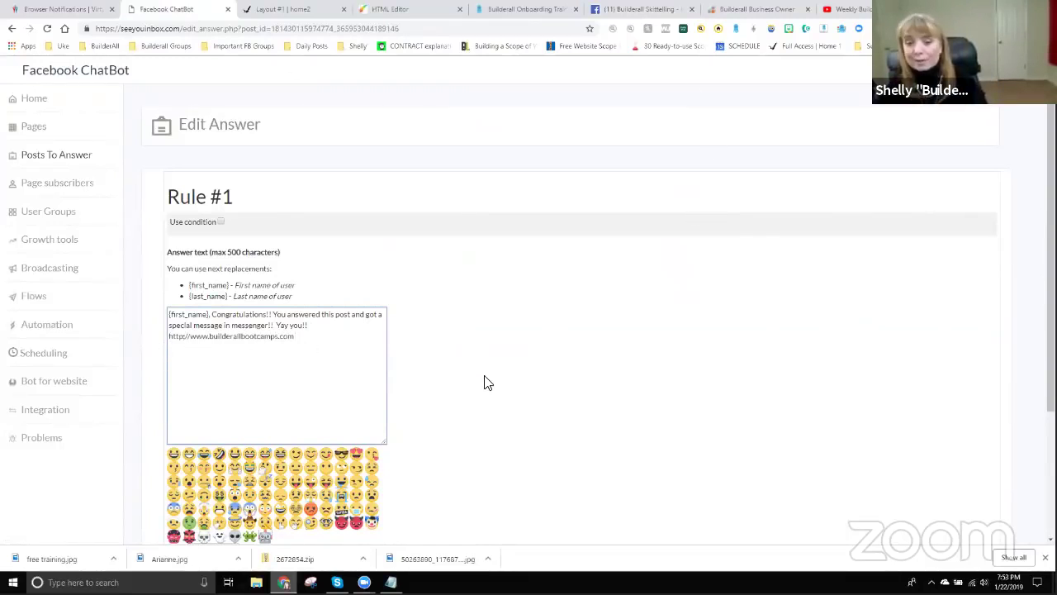
scroll(423, 440, "down", 1)
scroll(422, 441, "down", 1)
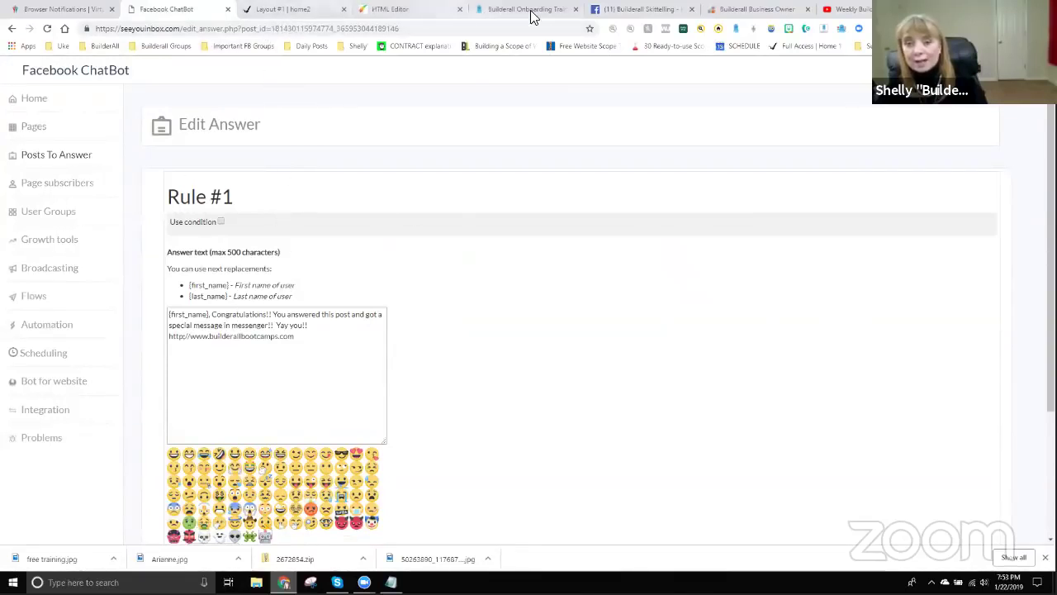
View the Builderall Skittelling Facebook page as a page visitor.
left_click(652, 11)
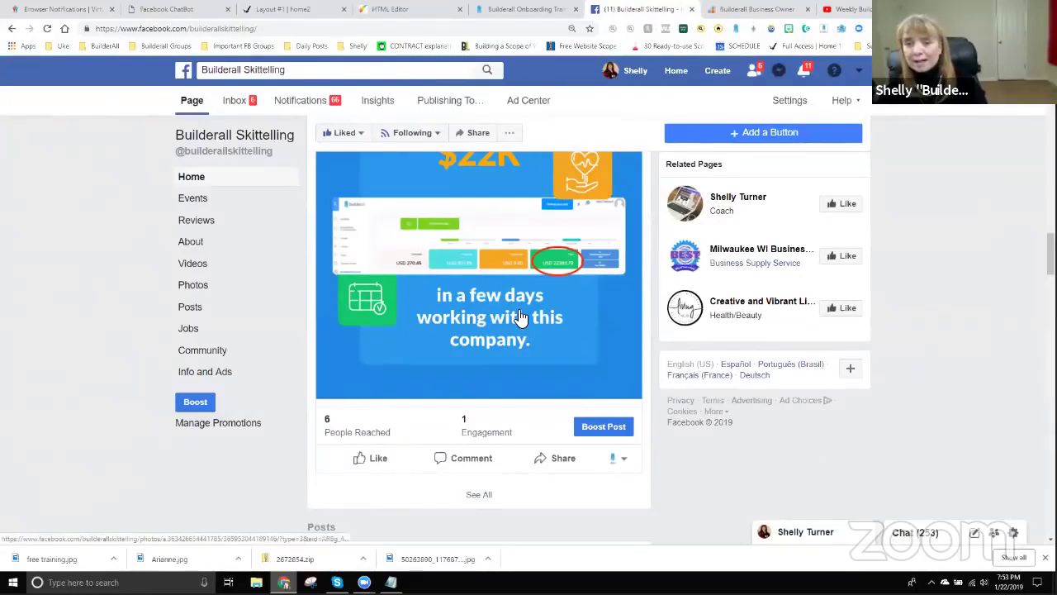
scroll(520, 317, "up", 5)
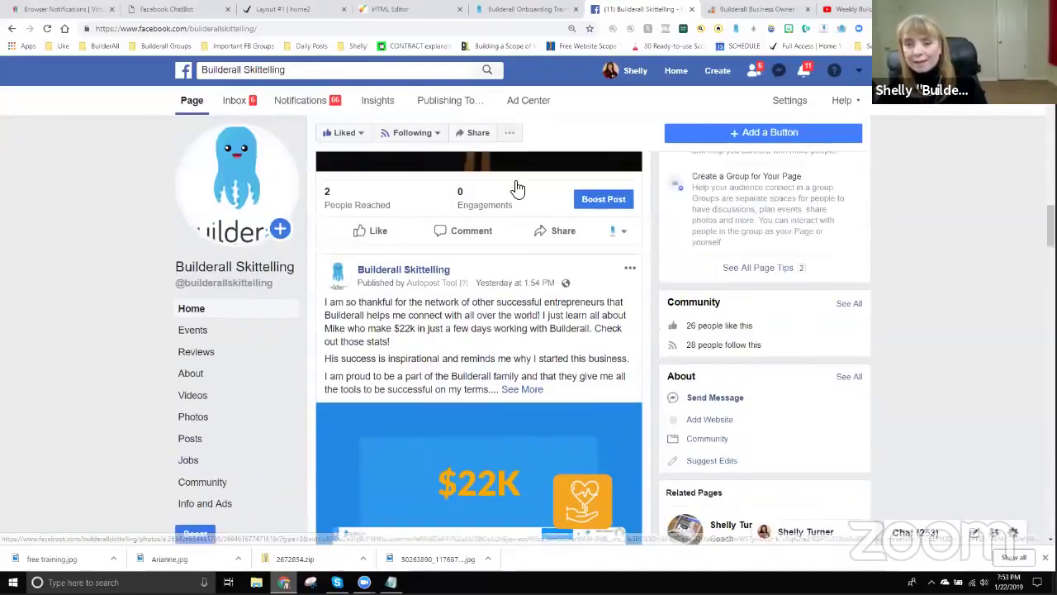
left_click(510, 133)
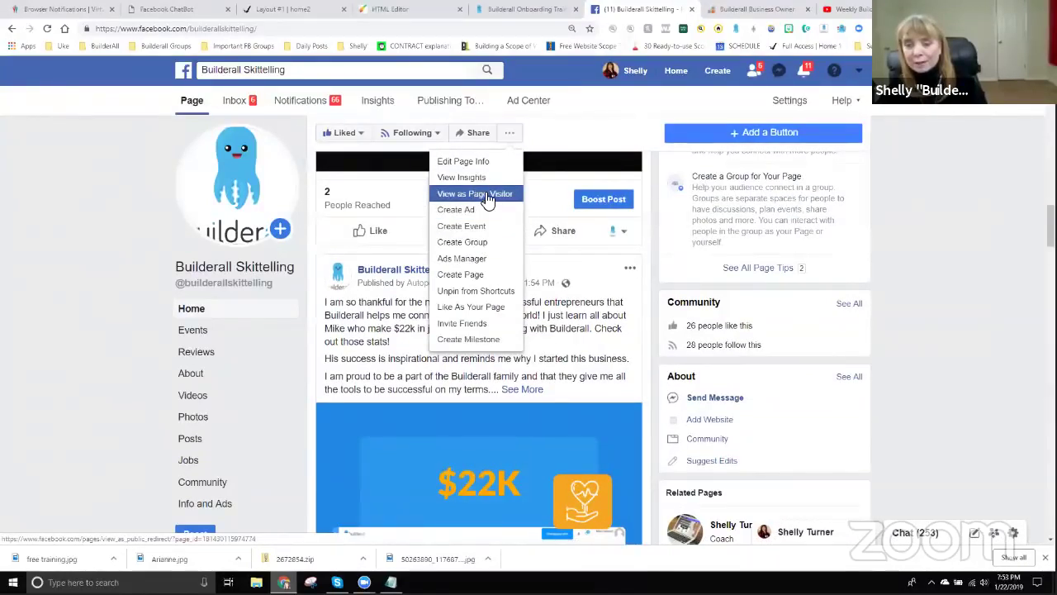
left_click(488, 198)
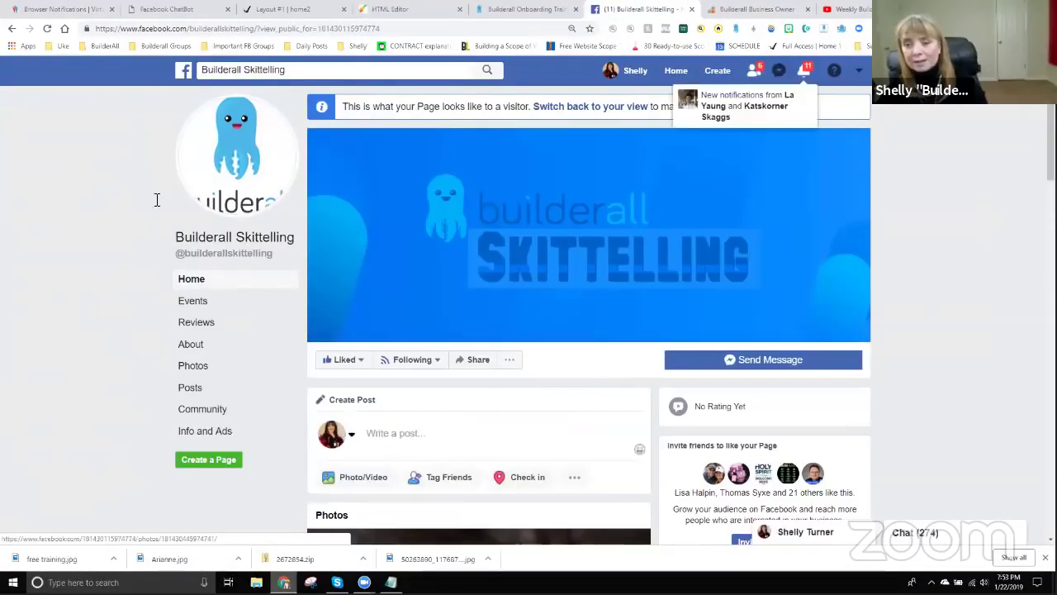
Post the comment 'howdy' on the $22K post.
scroll(545, 418, "down", 5)
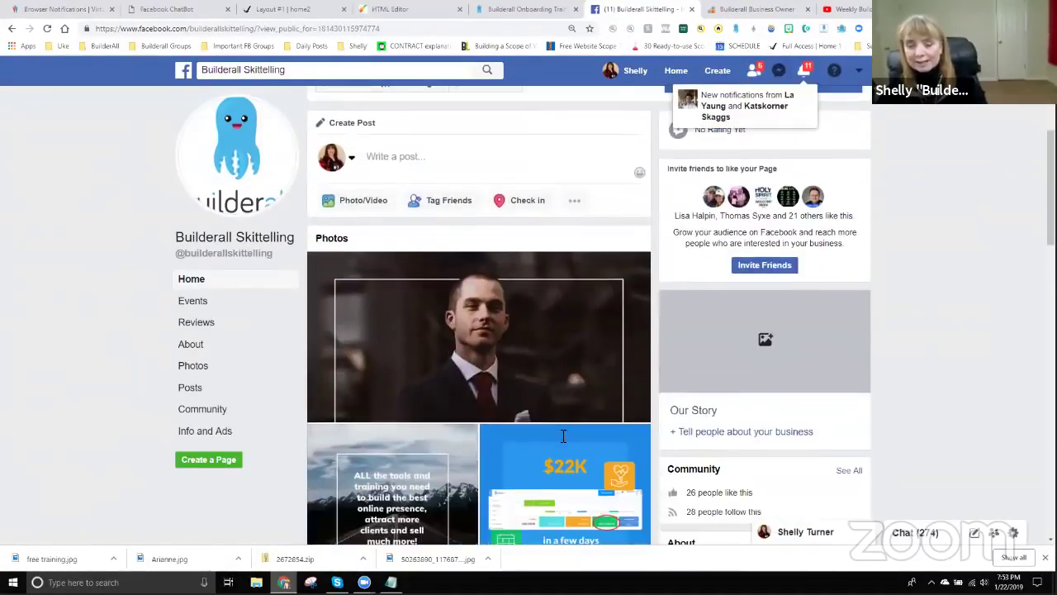
scroll(563, 436, "down", 10)
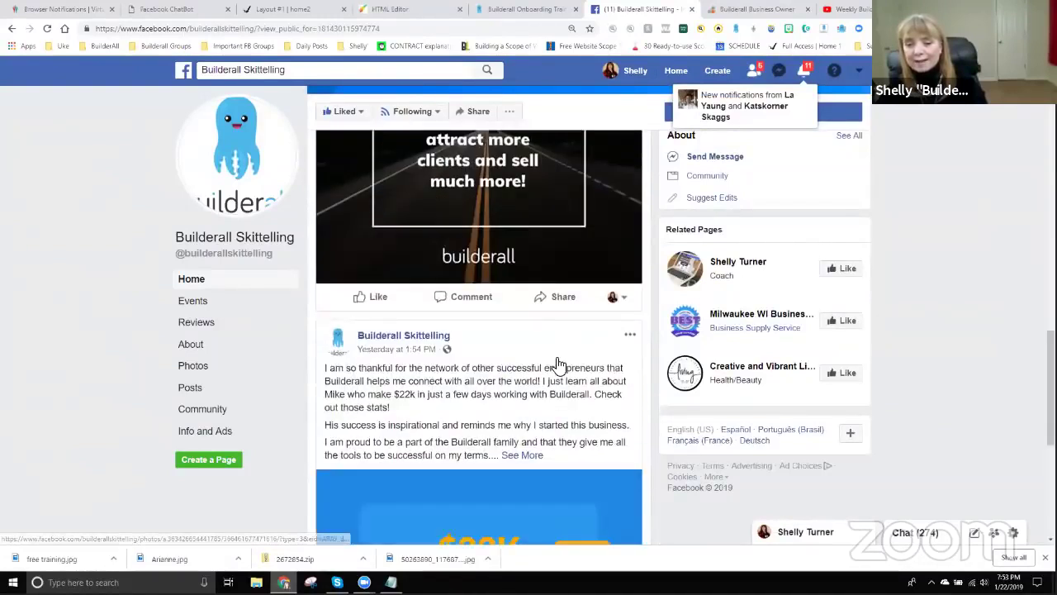
scroll(558, 364, "down", 5)
scroll(543, 428, "up", 1)
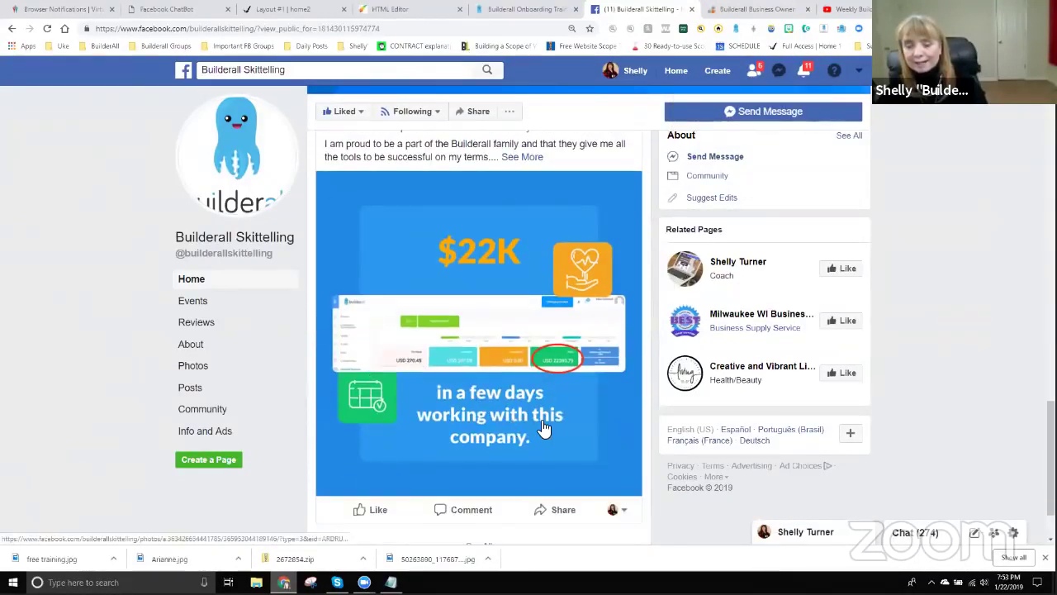
scroll(543, 429, "down", 2)
scroll(463, 368, "down", 1)
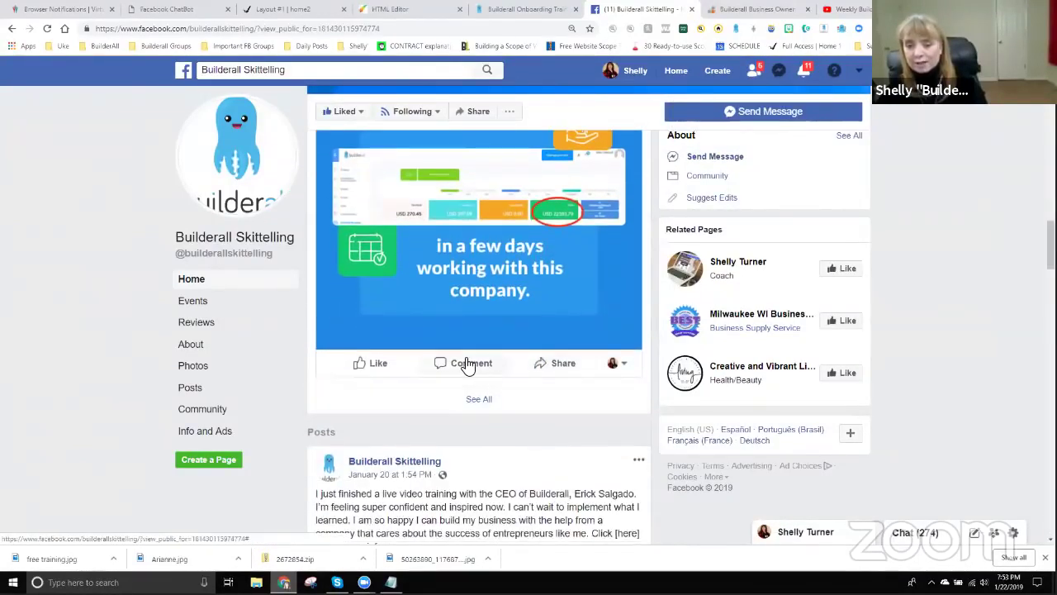
left_click(467, 364)
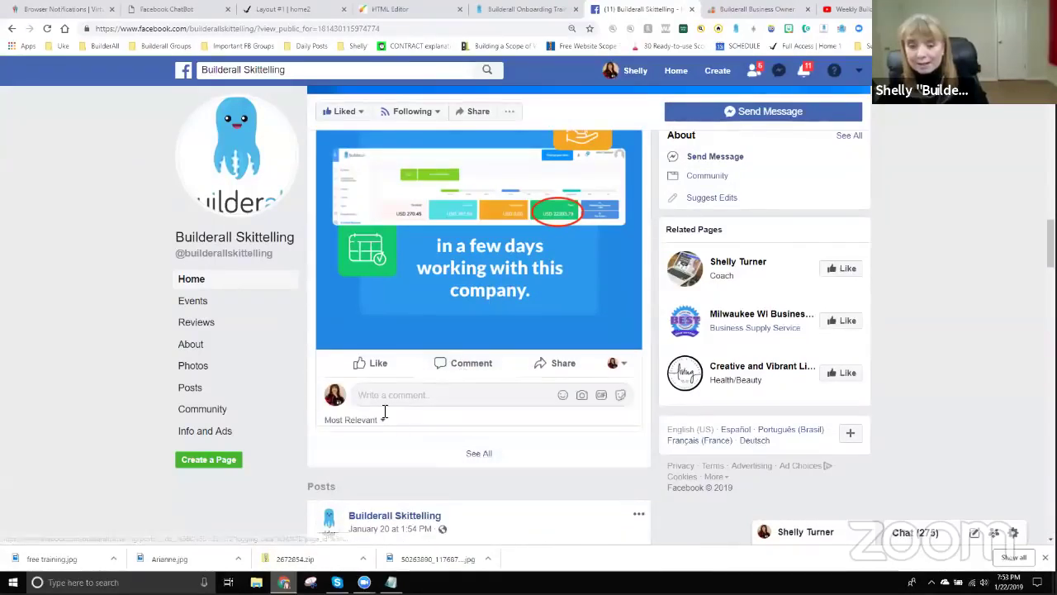
type("howdy!")
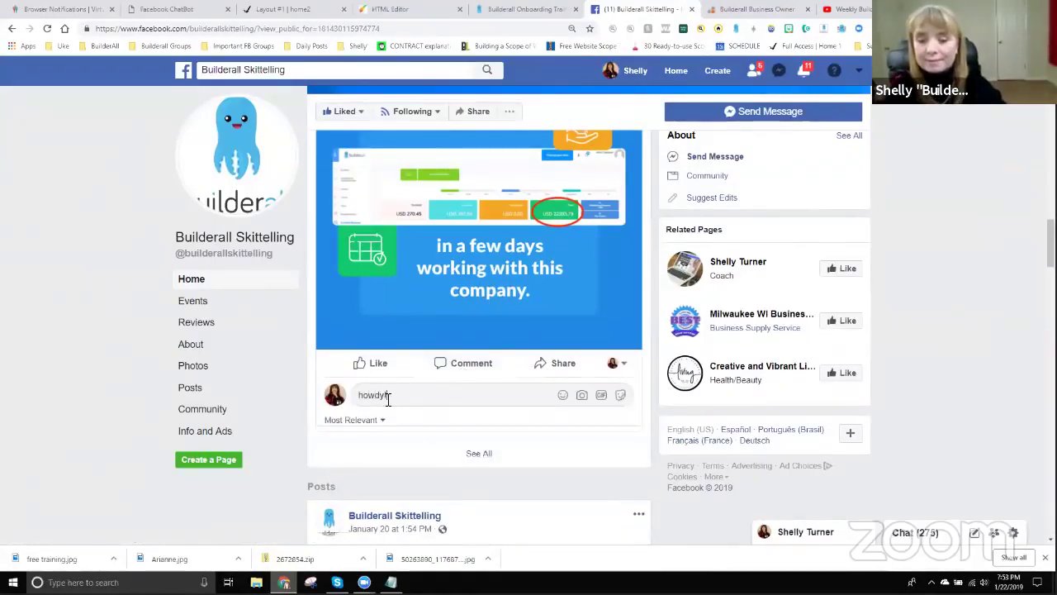
key("Return")
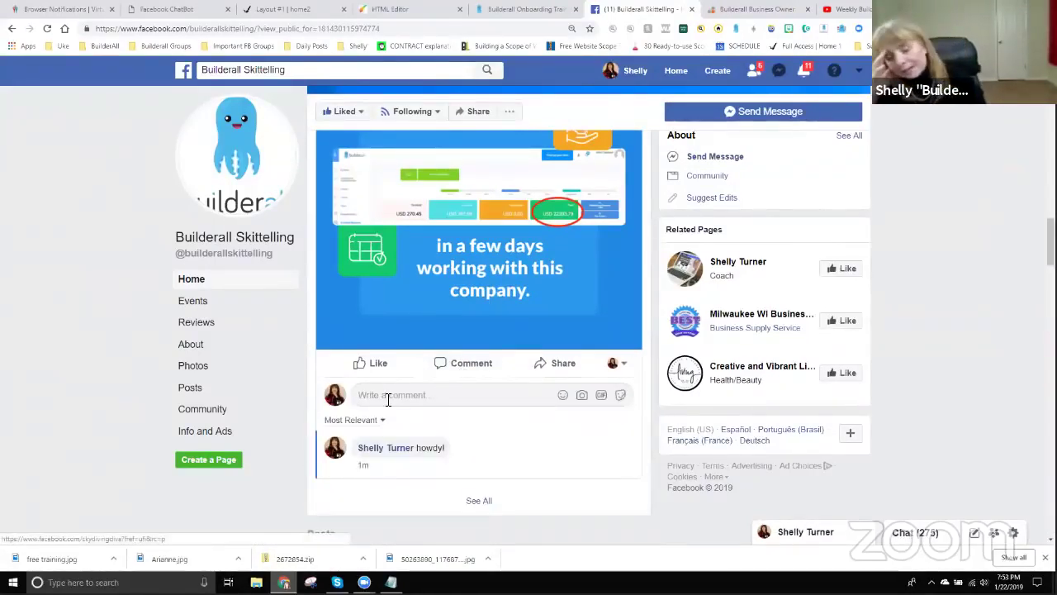